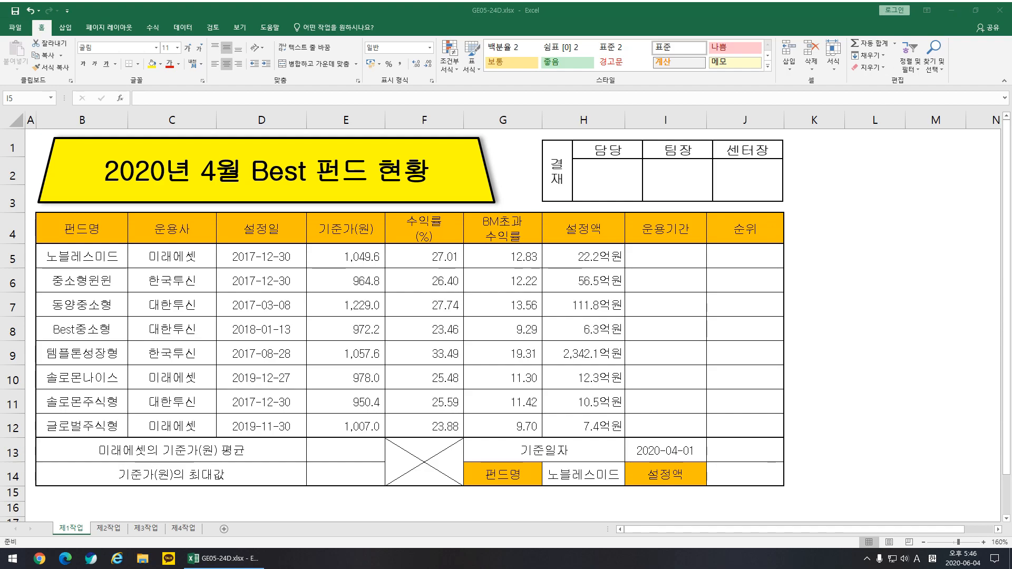
- Bring the 함수문제캡쳐.JPG image over the sheet, read its function task instructions, and close it
drag(1011, 191, 554, 85)
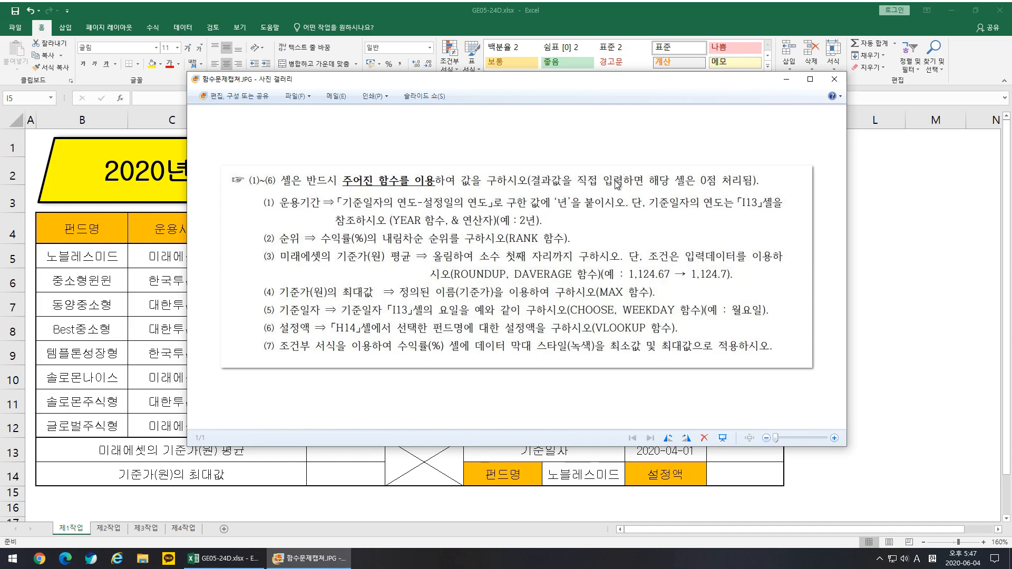
drag(547, 85, 543, 47)
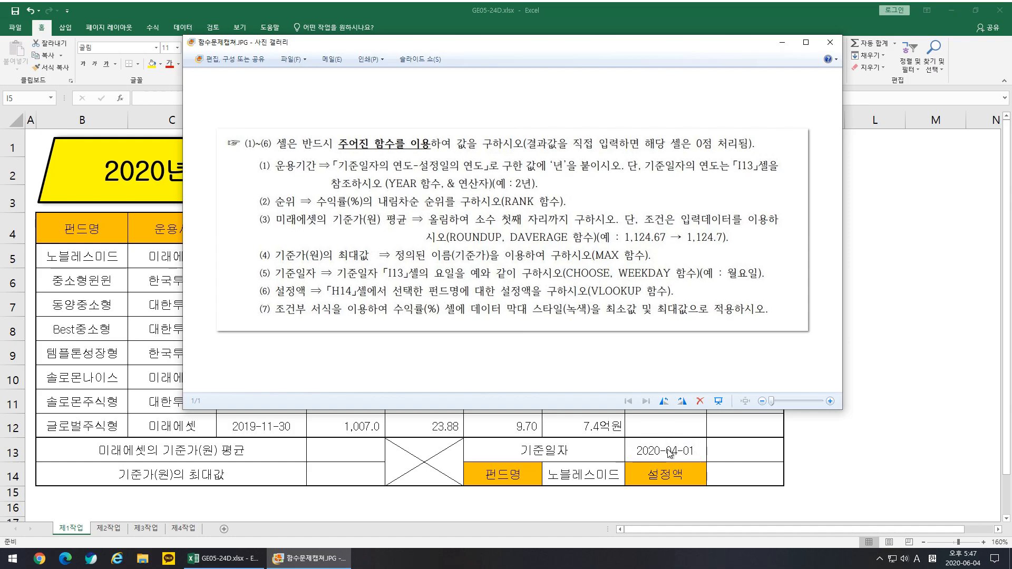
drag(489, 50, 649, 71)
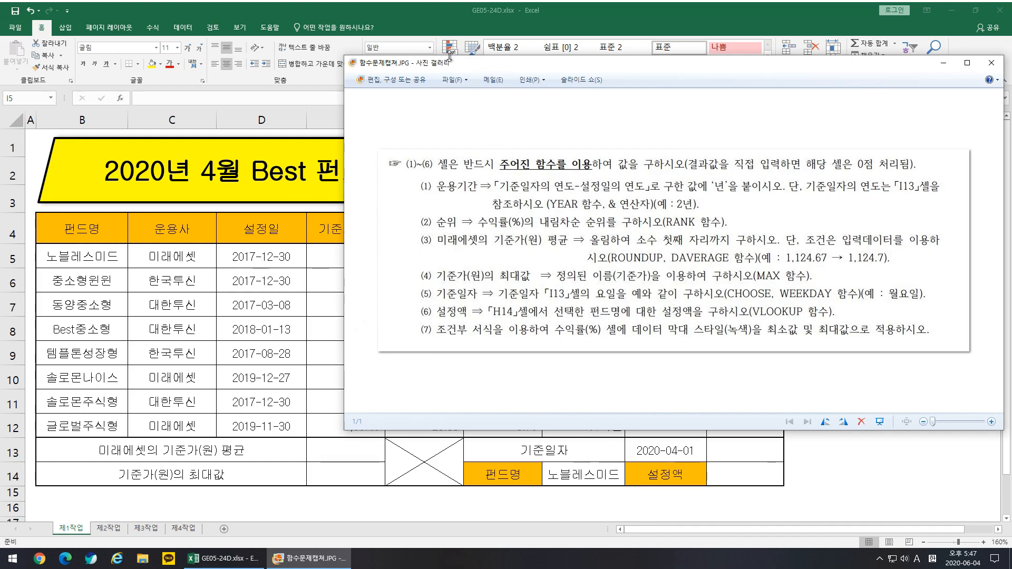
key(alt+F4)
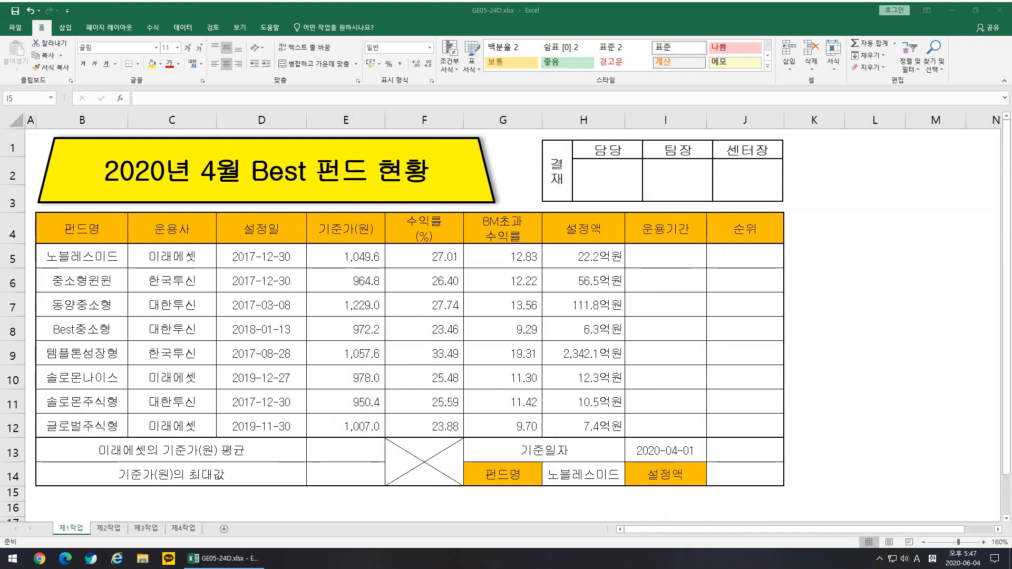
- Examine the 설정일 dates in D5:D12 and the 기준일자 date in I13 that 운용기간 depends on
click(278, 254)
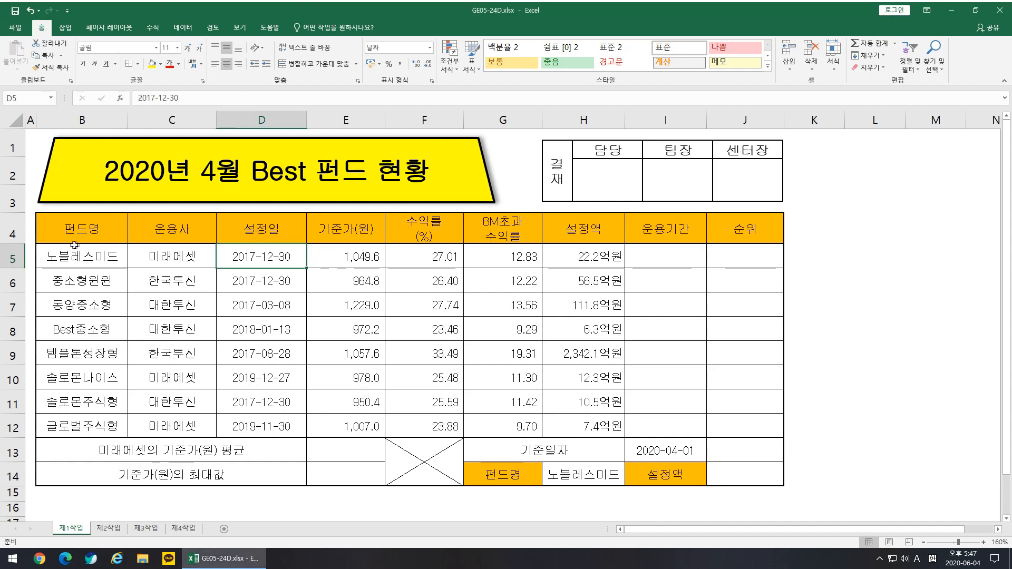
click(272, 305)
click(271, 328)
click(268, 353)
click(268, 378)
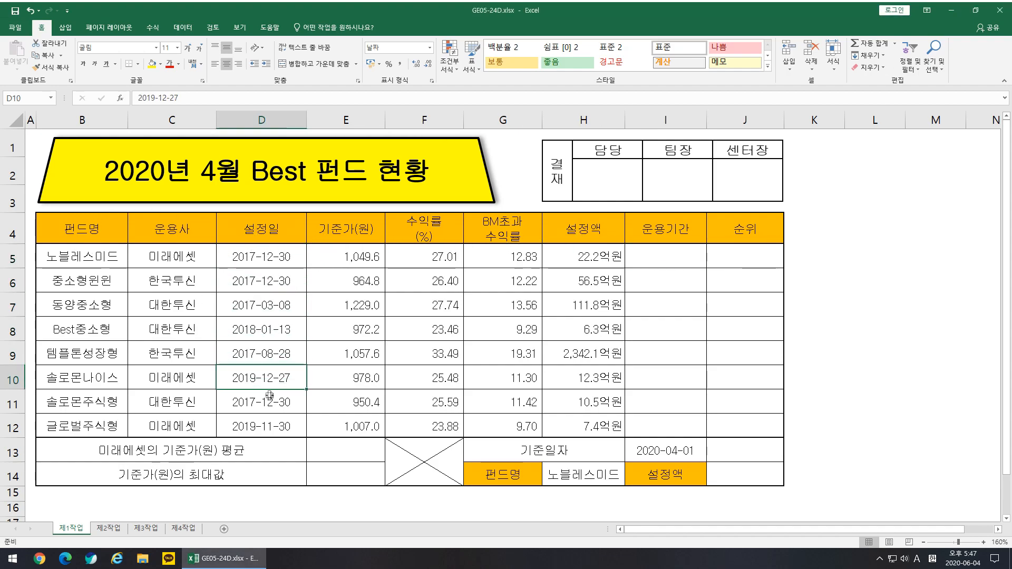
click(268, 398)
click(266, 257)
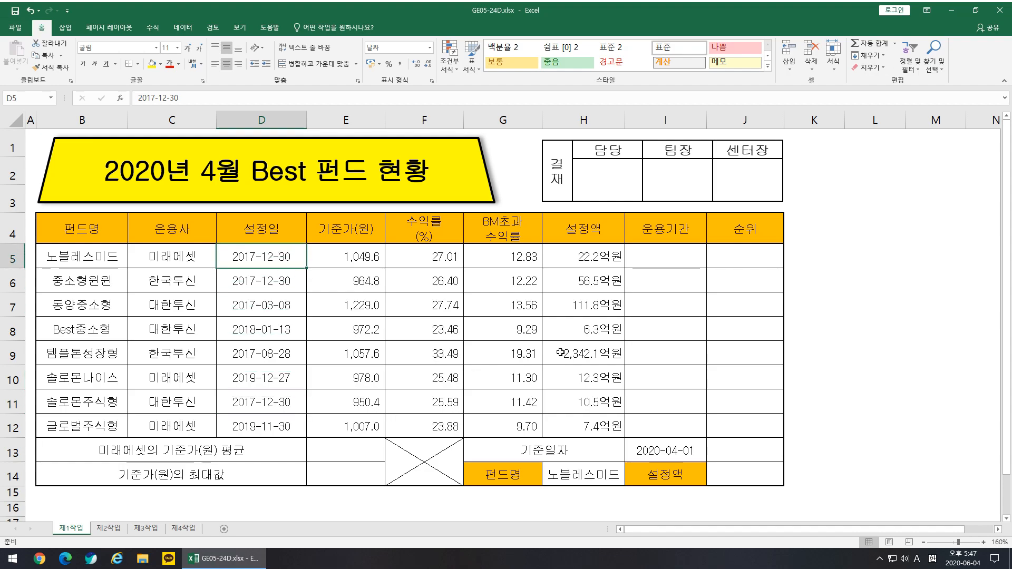
click(667, 454)
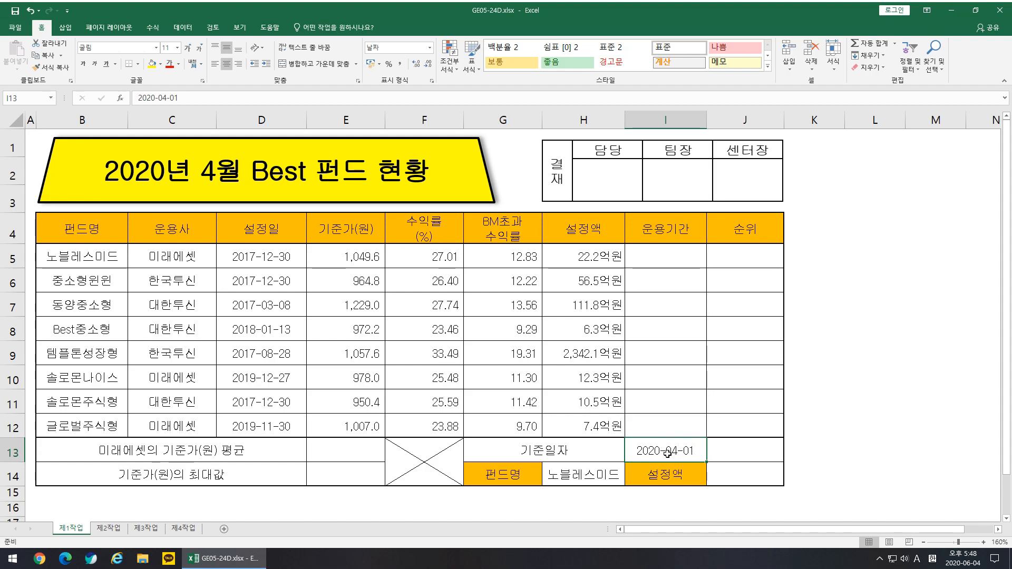
click(289, 256)
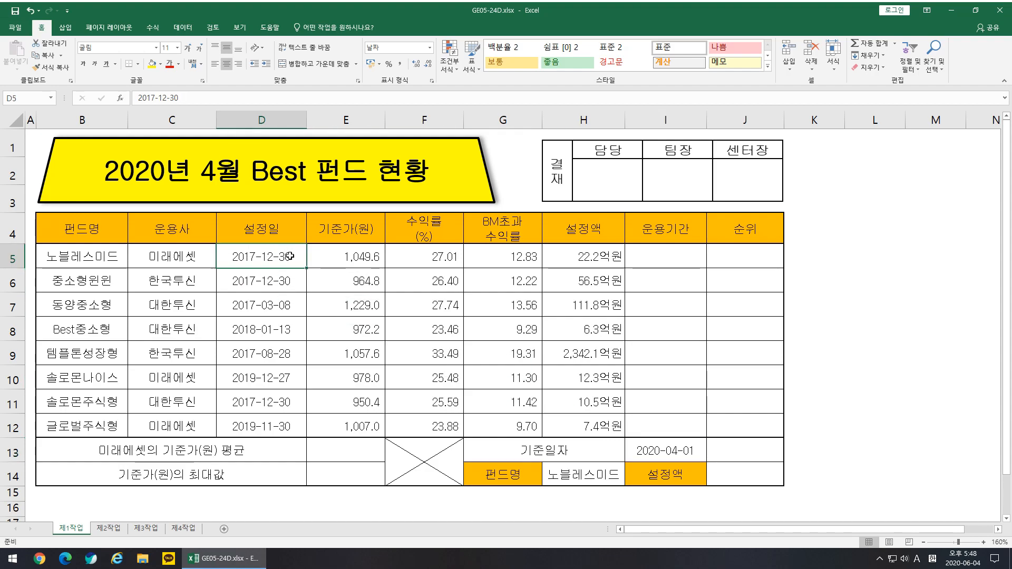
click(665, 457)
click(276, 259)
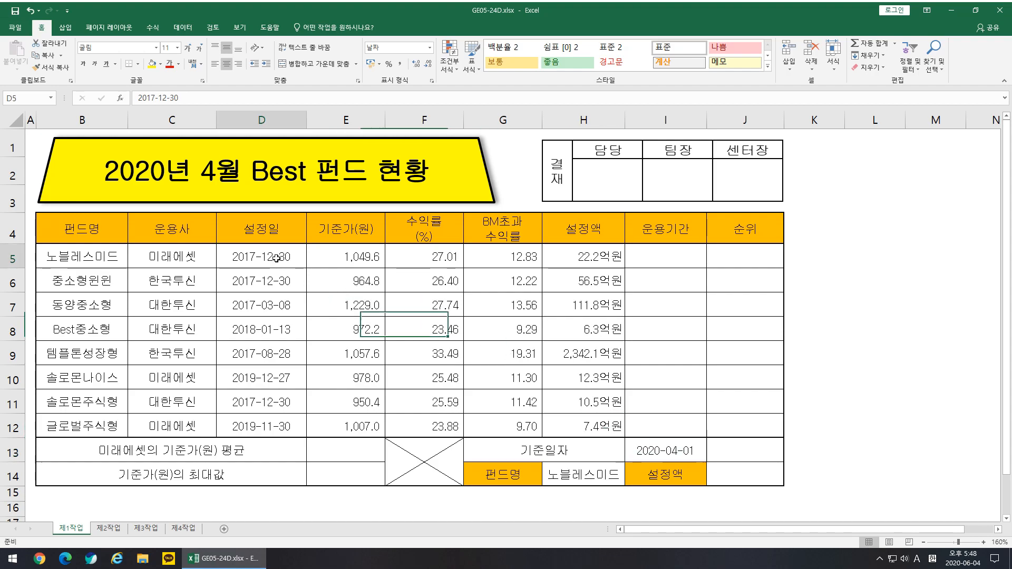
- Enter =YEAR(I13) in I5 to extract the year of the 기준일자
click(655, 262)
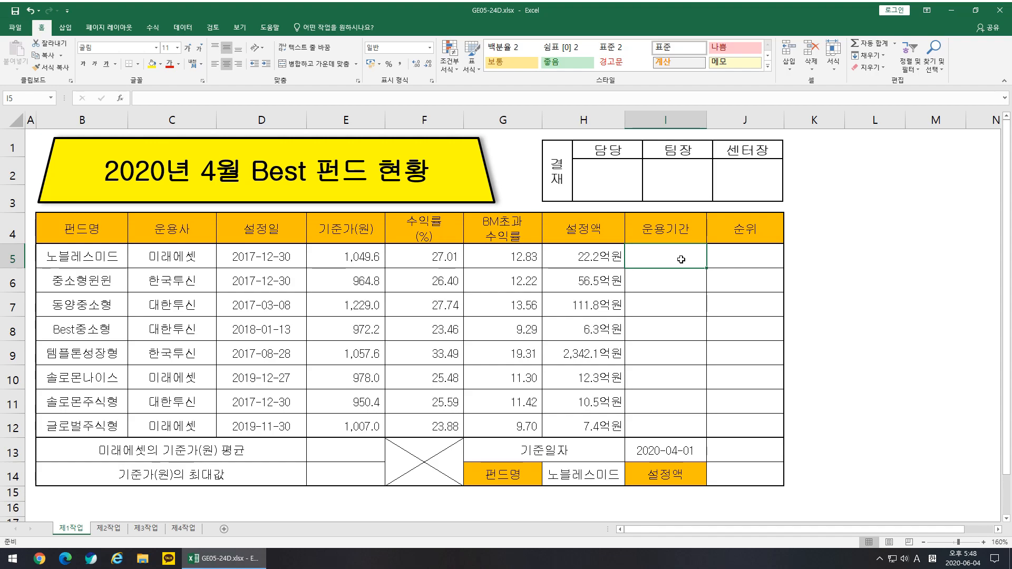
text(=)
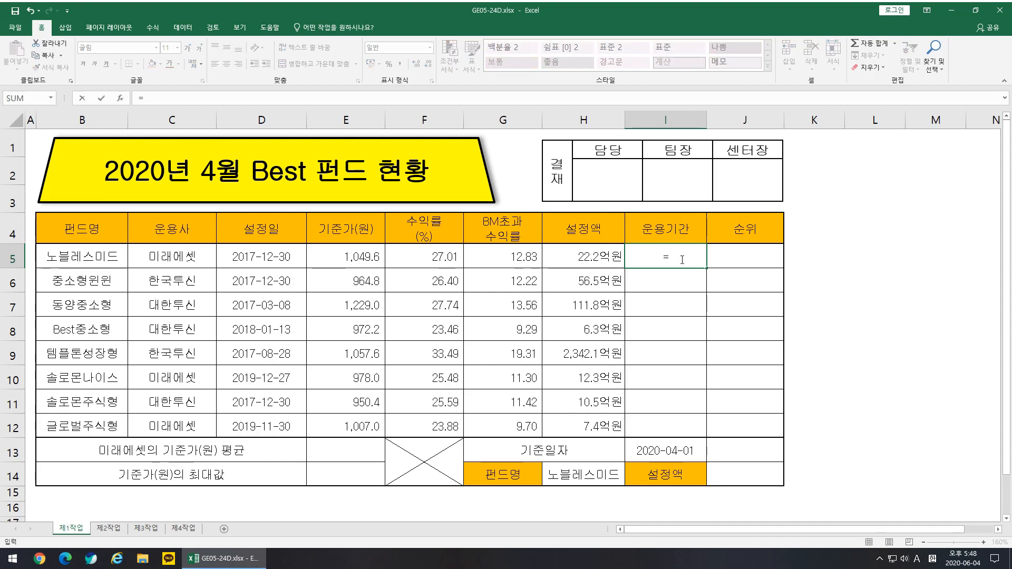
text(y)
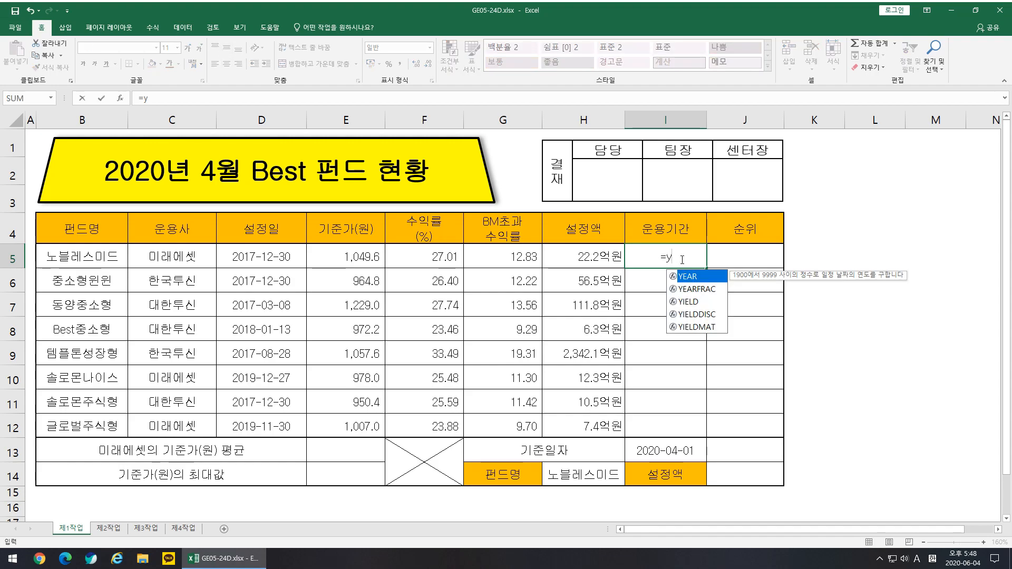
text(ear()
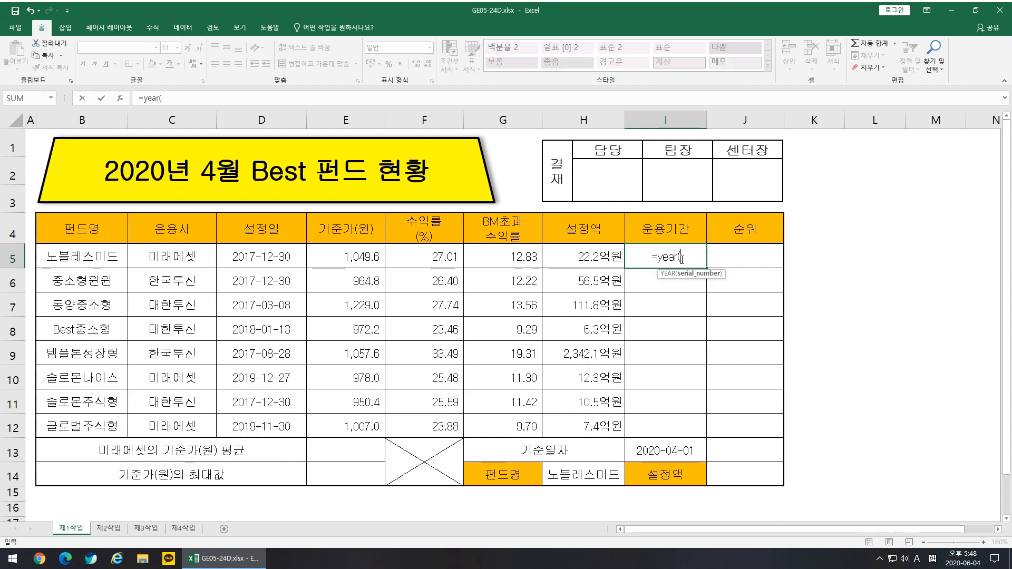
click(688, 455)
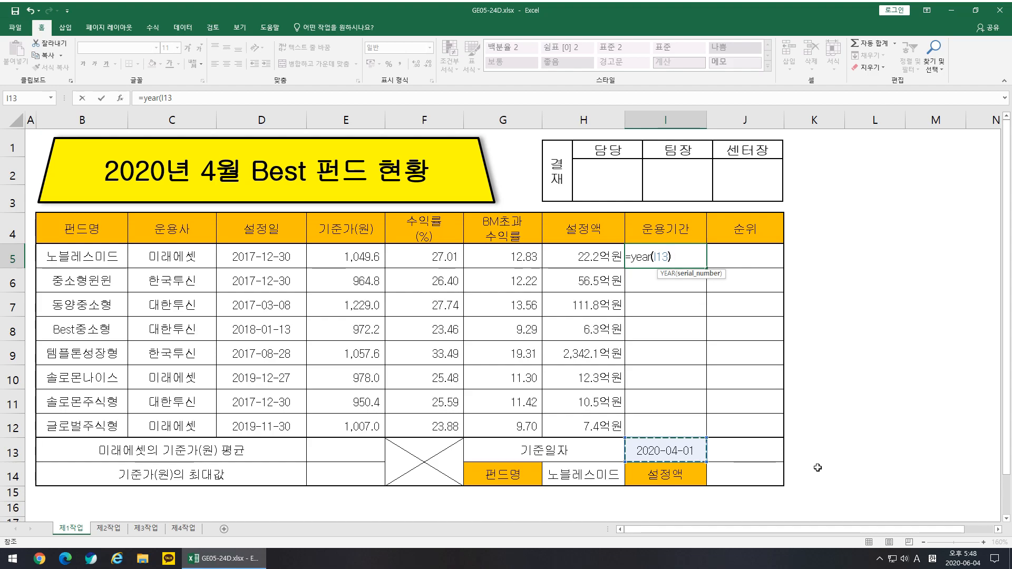
text())
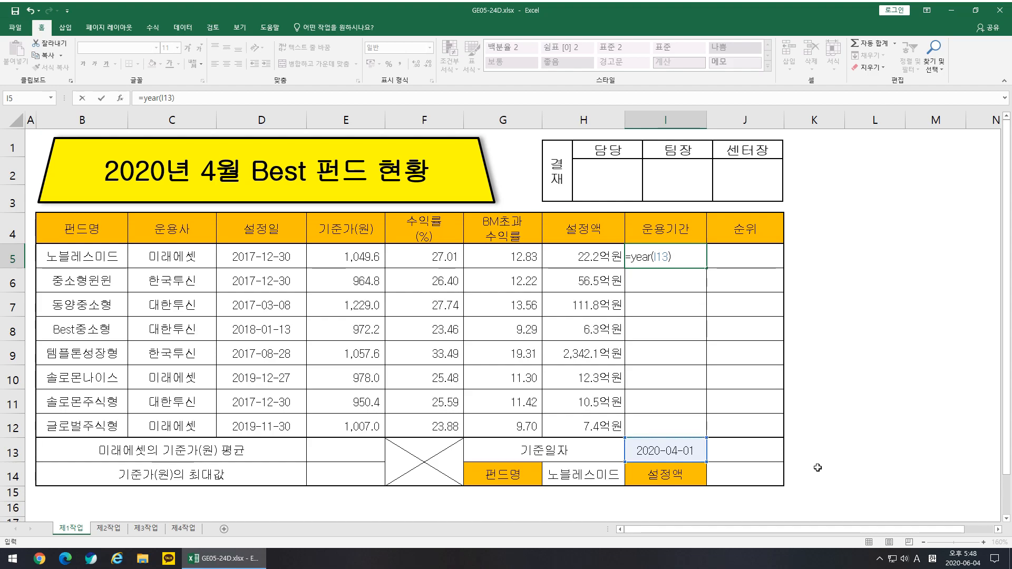
key(ctrl+Return)
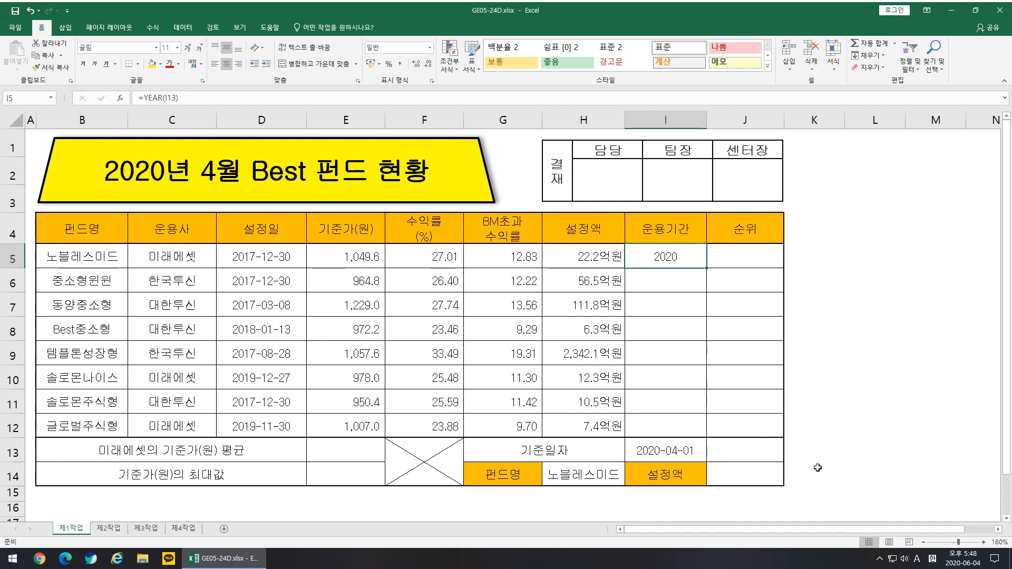
- Extend the I5 formula to subtract the 설정일 year, giving =YEAR(I13)-YEAR(D5)
click(288, 96)
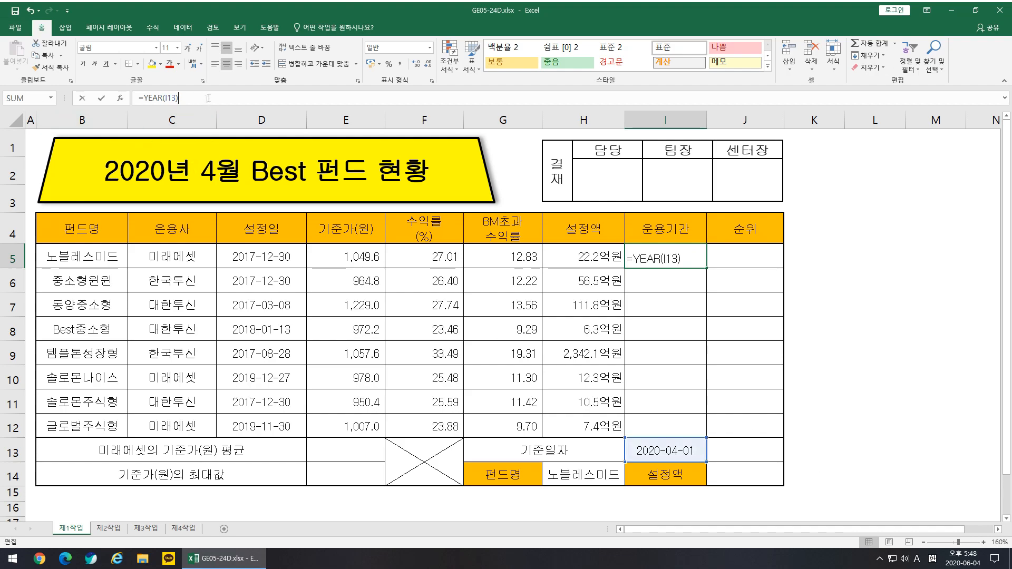
text(-)
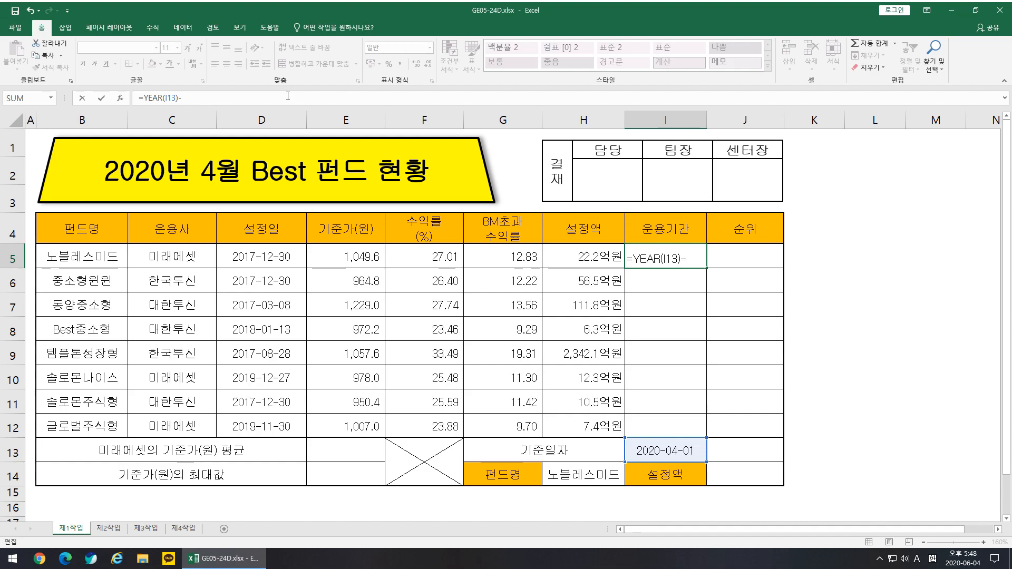
text(ye)
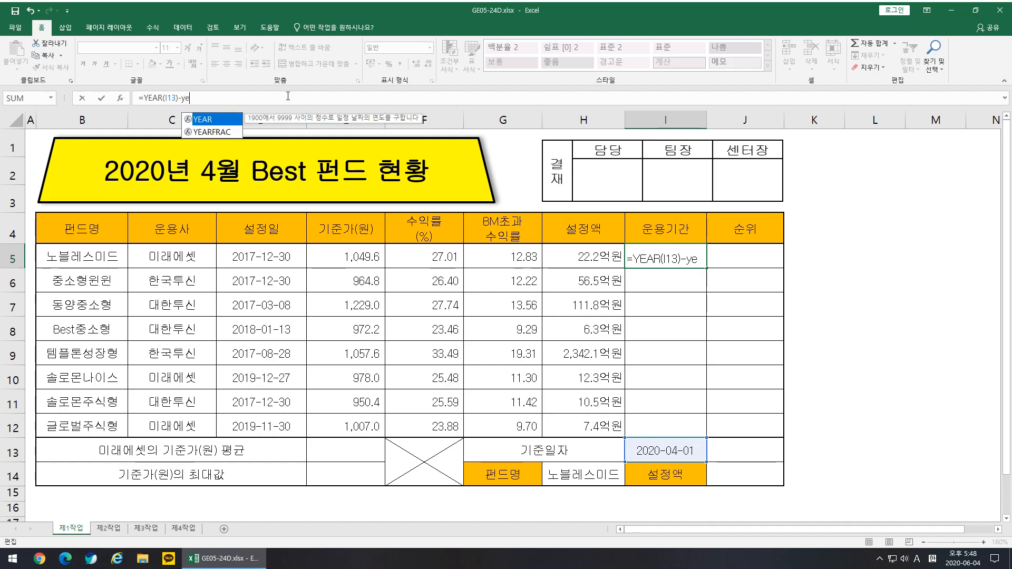
text(ar()
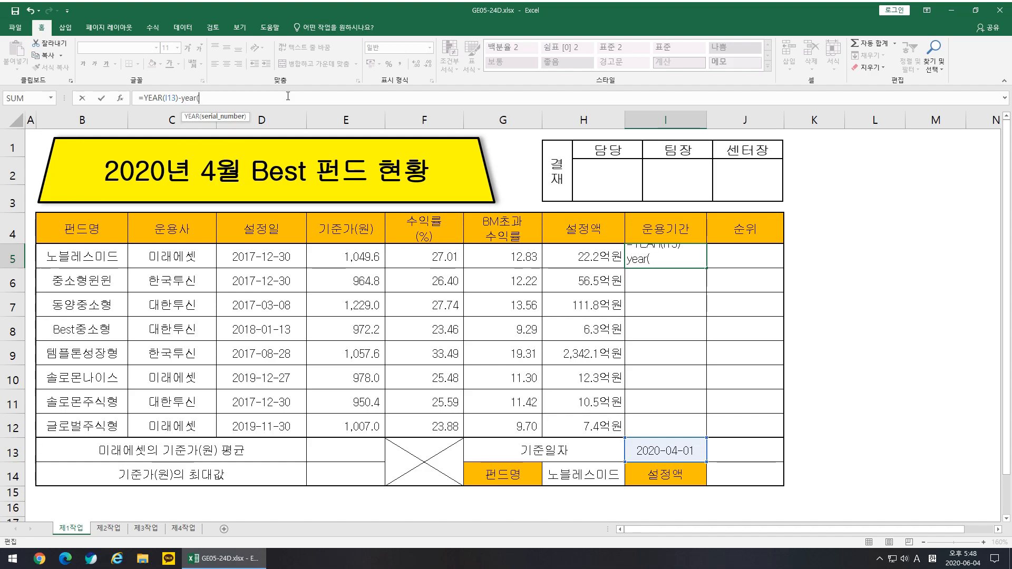
click(282, 257)
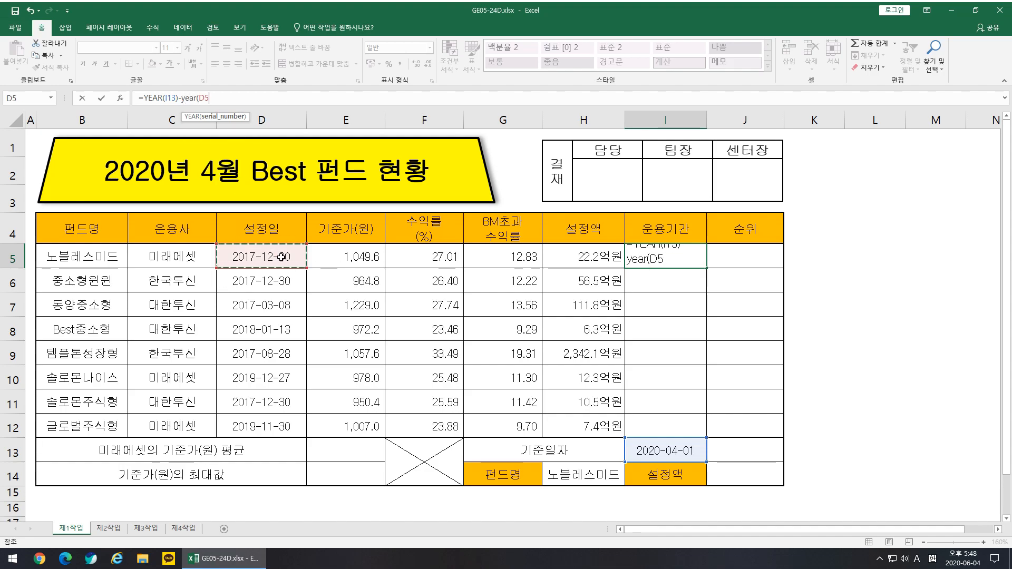
text())
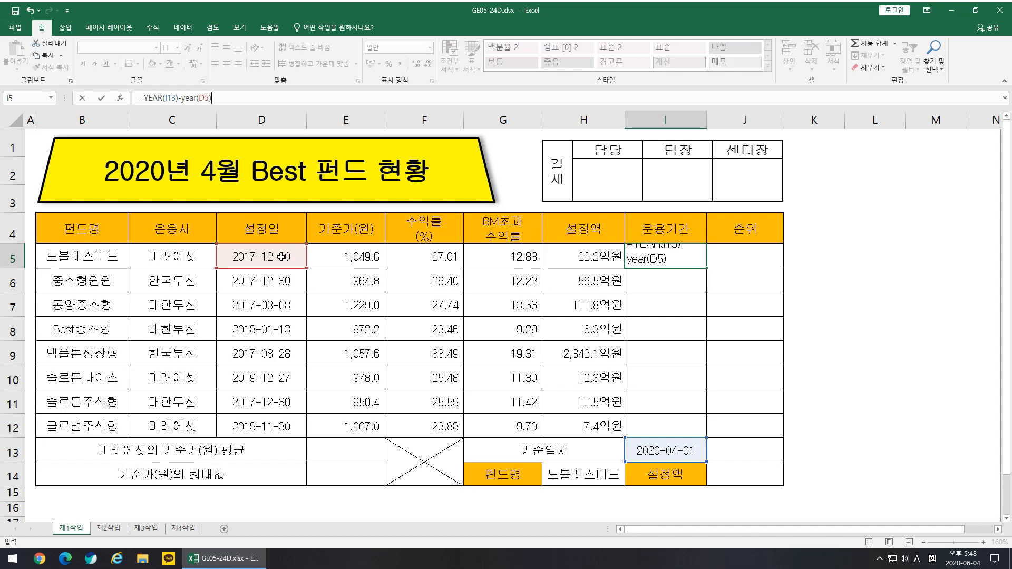
key(ctrl+Return)
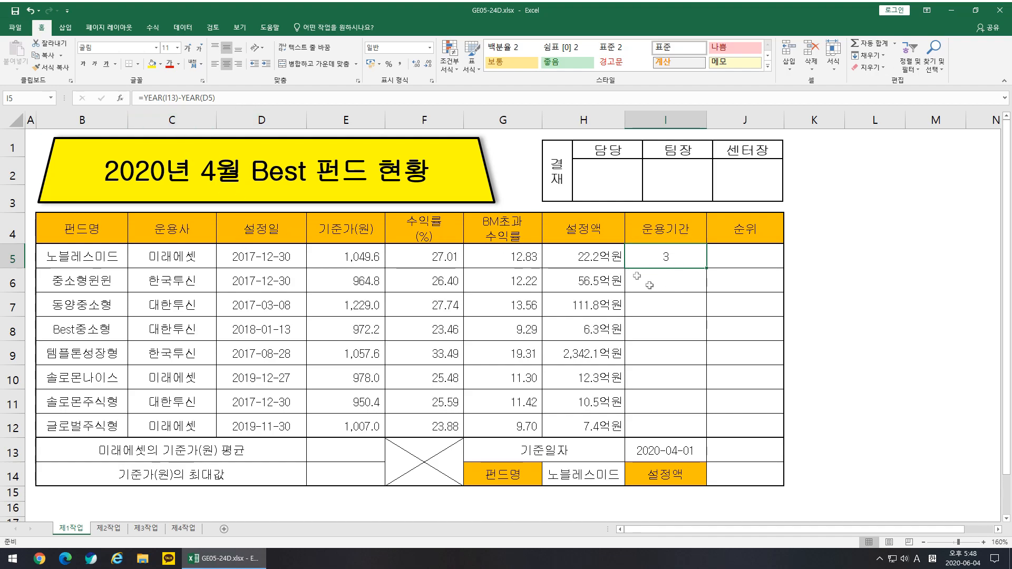
- Append &"년" to the I5 formula and fill it down the 운용기간 column to I12
click(242, 99)
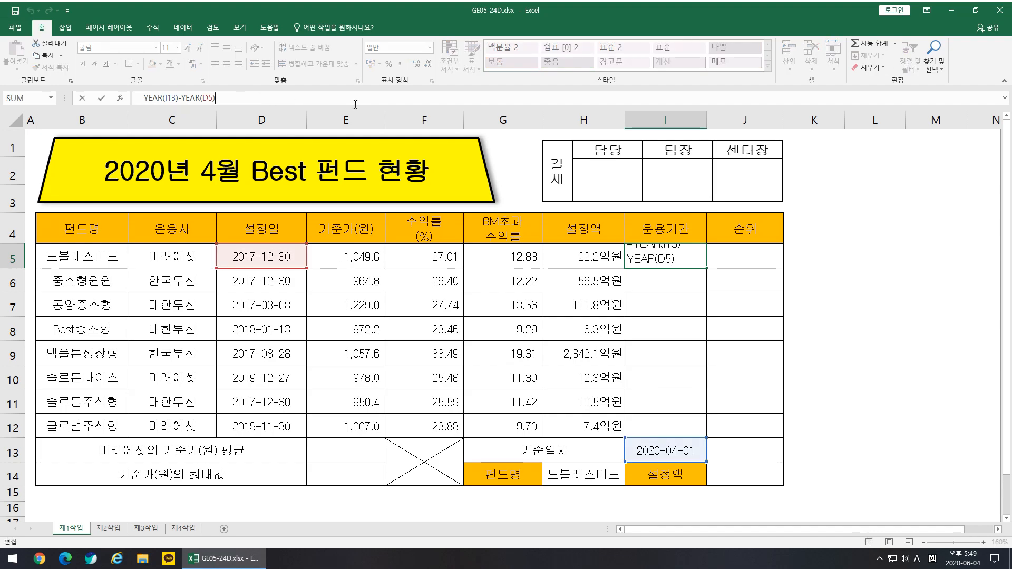
text(&"년)
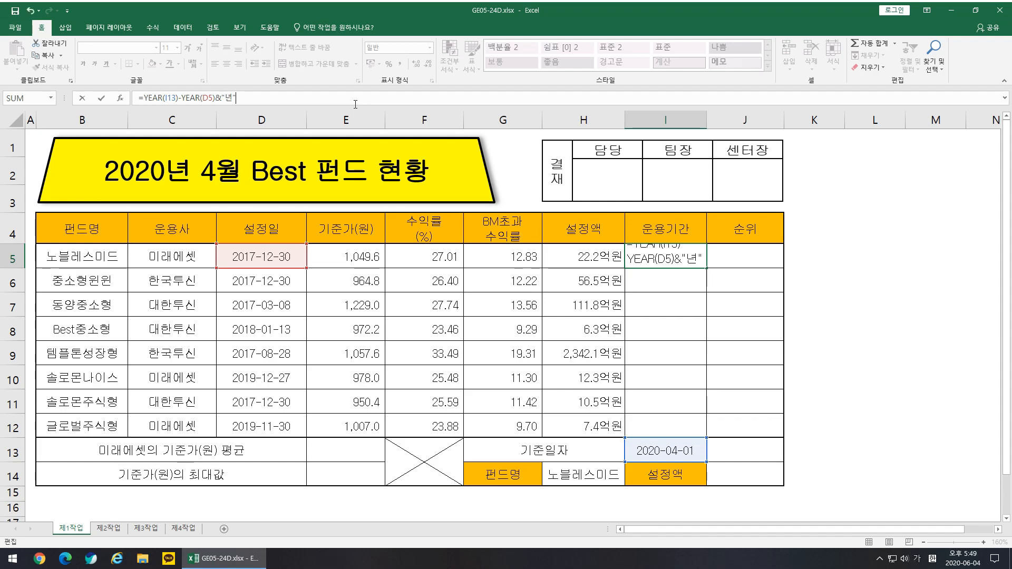
key(ctrl+Return)
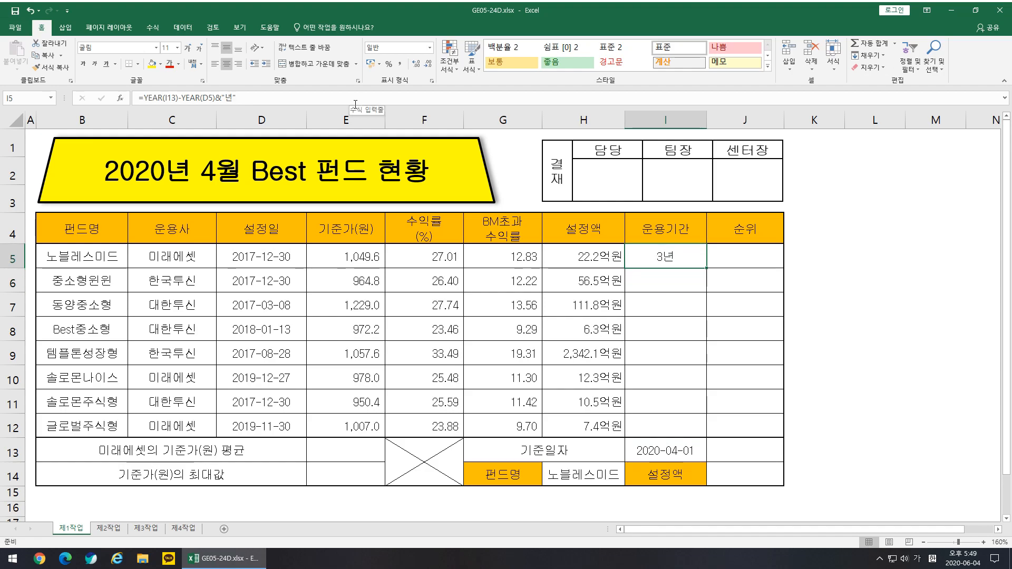
drag(705, 270, 693, 432)
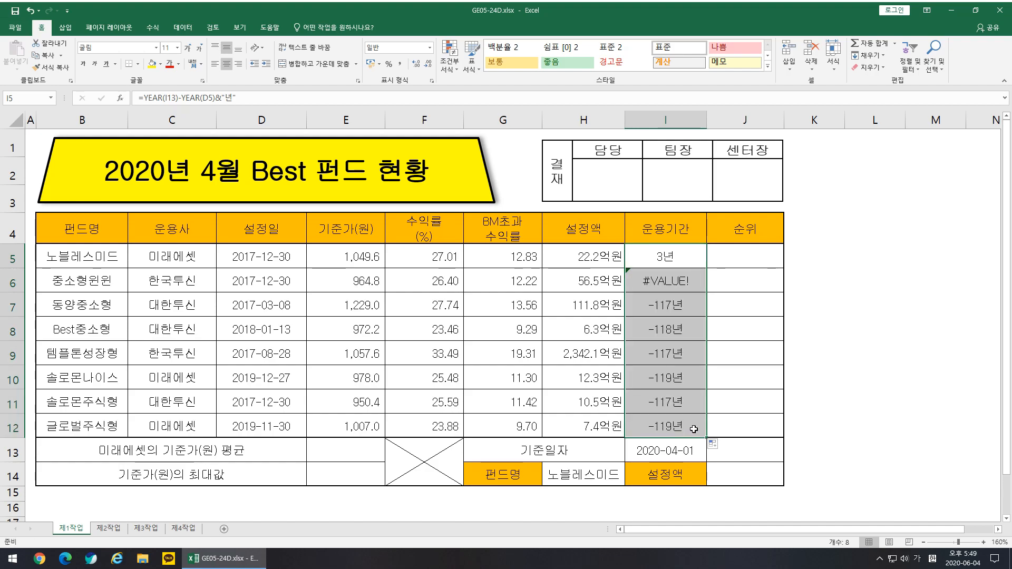
- Check which cells the 운용기간 formulas need to reference, comparing I13 with the 설정일 cells D5:D12
click(674, 461)
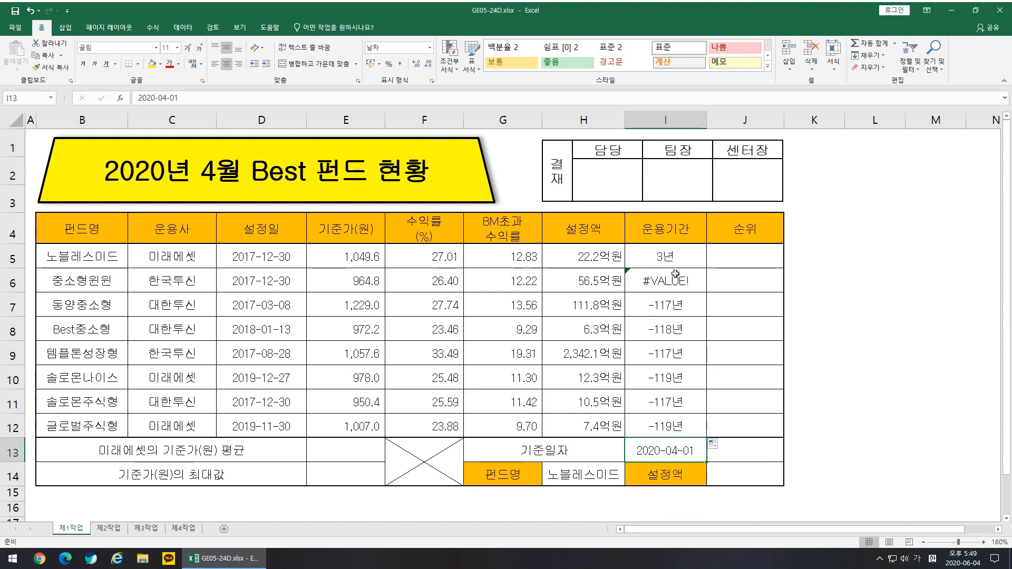
click(677, 257)
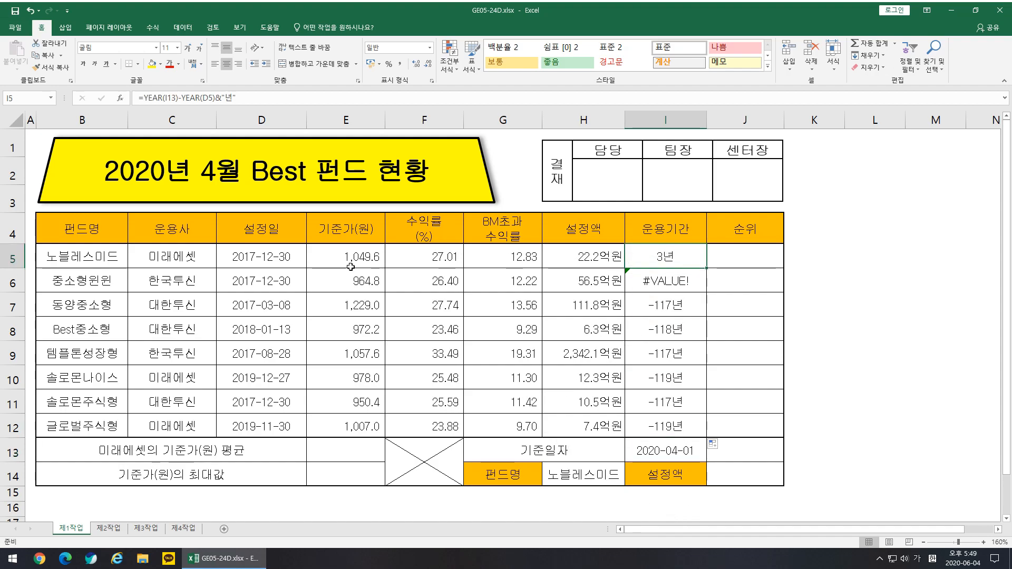
click(280, 256)
click(280, 282)
click(278, 305)
click(276, 329)
click(275, 353)
click(275, 377)
click(275, 401)
click(275, 426)
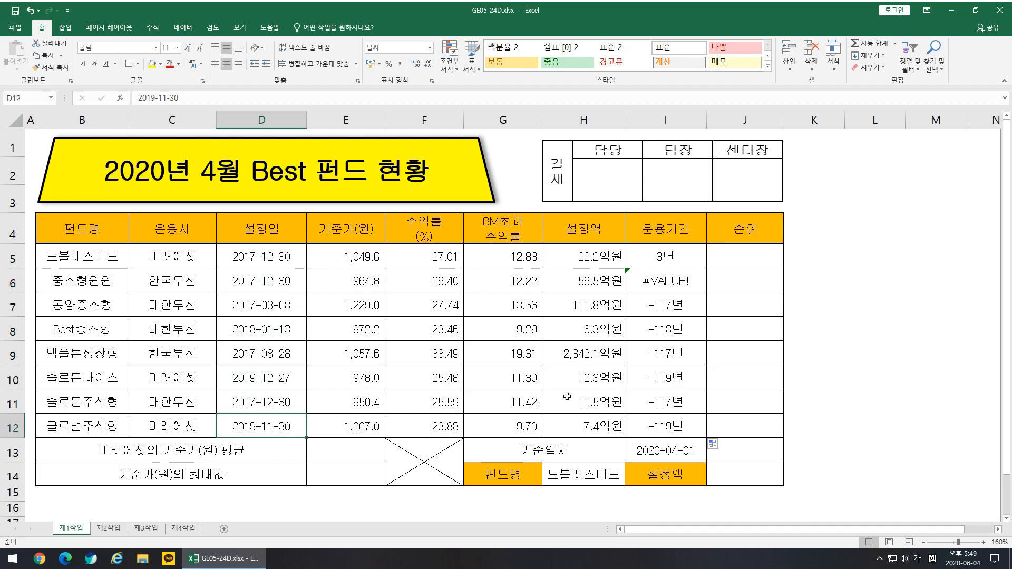
click(680, 452)
- Make the I13 reference absolute in the I5 formula, giving =YEAR($I$13)-YEAR(D5)&"년", and keep I5 selected
click(667, 261)
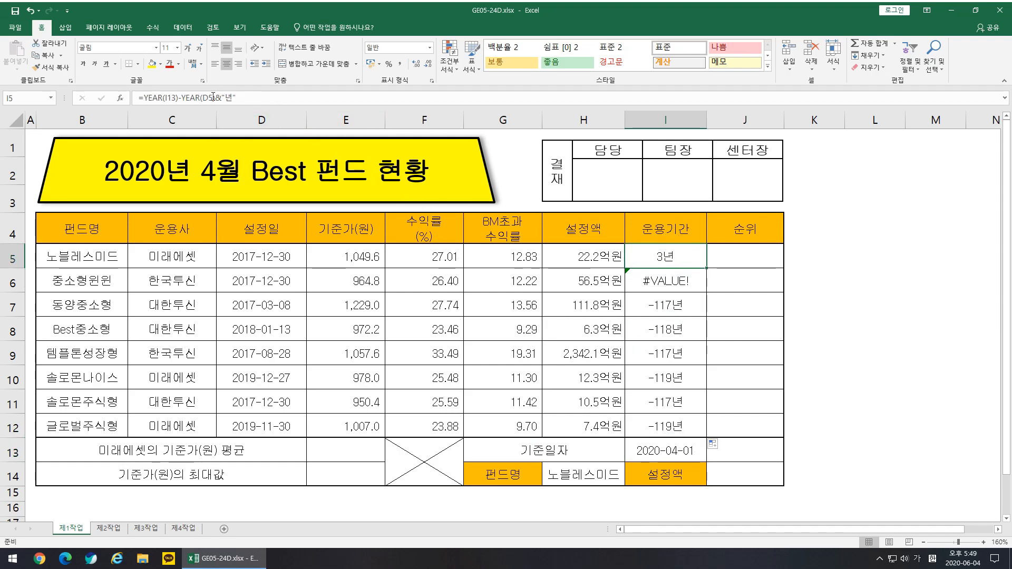
click(172, 99)
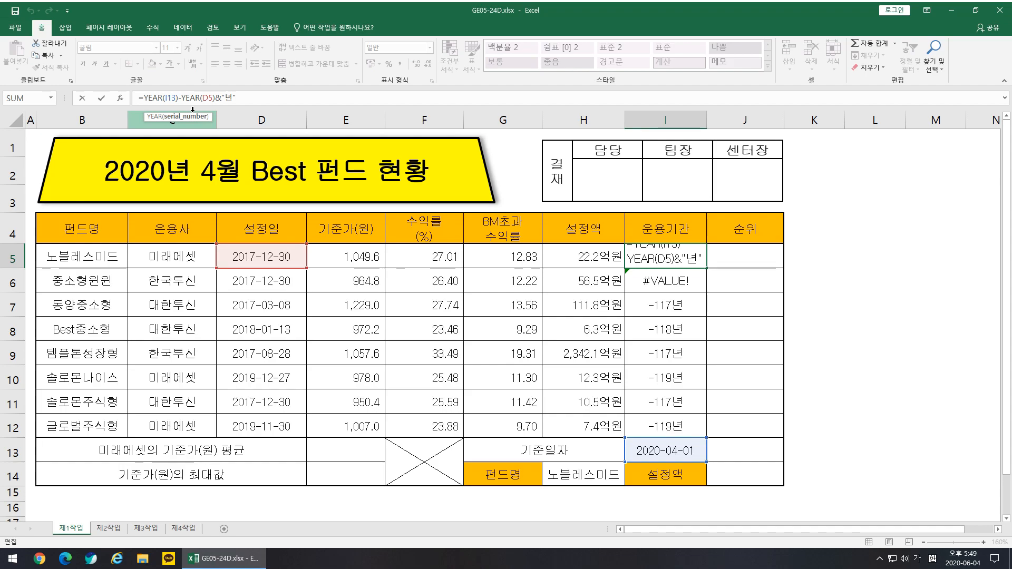
key(F4)
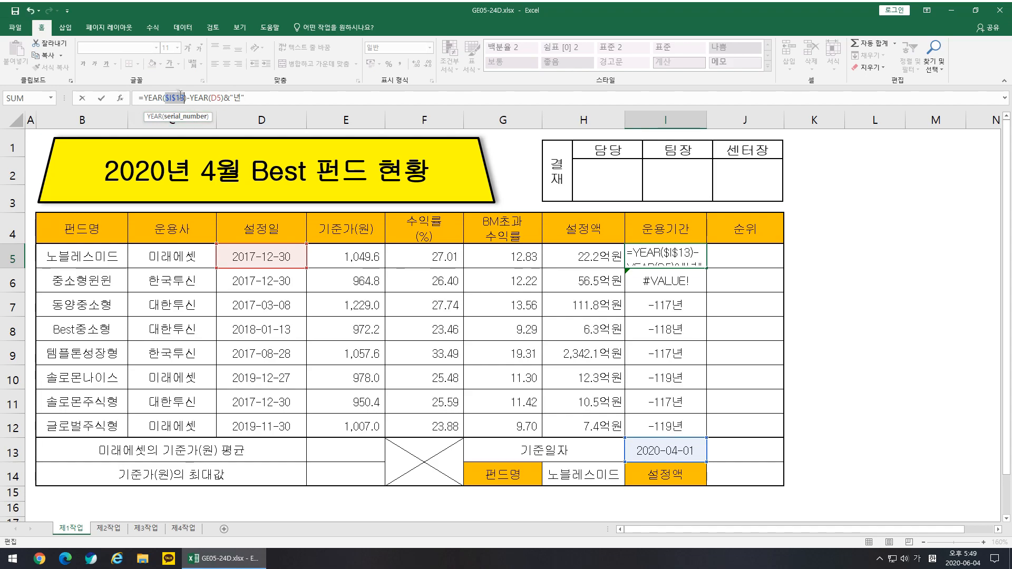
key(Return)
click(658, 258)
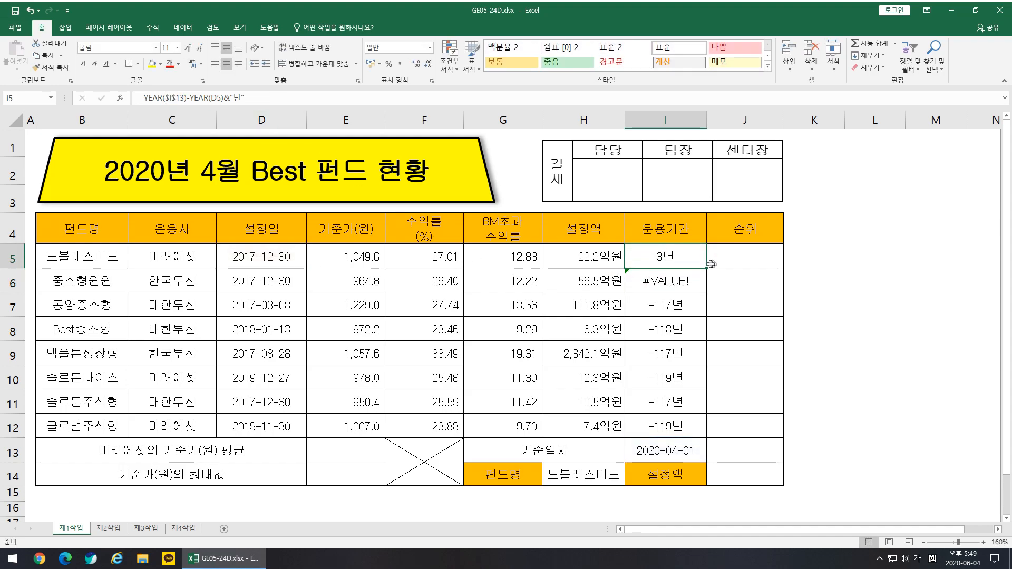
- Fill the corrected I5 formula down the 운용기간 column to I12 and check the copied formulas against the 설정일 dates
drag(706, 268, 705, 434)
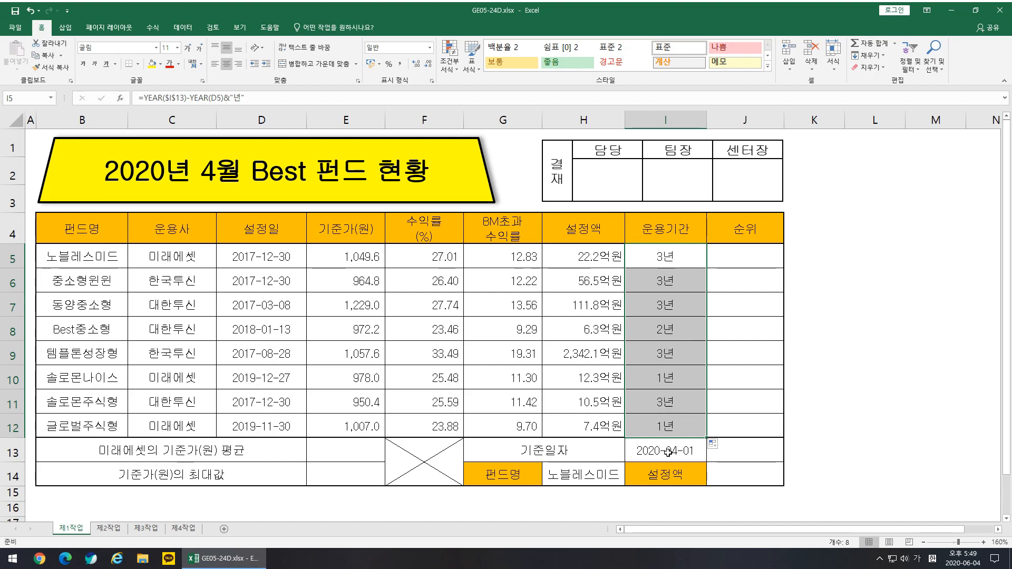
click(672, 262)
click(669, 285)
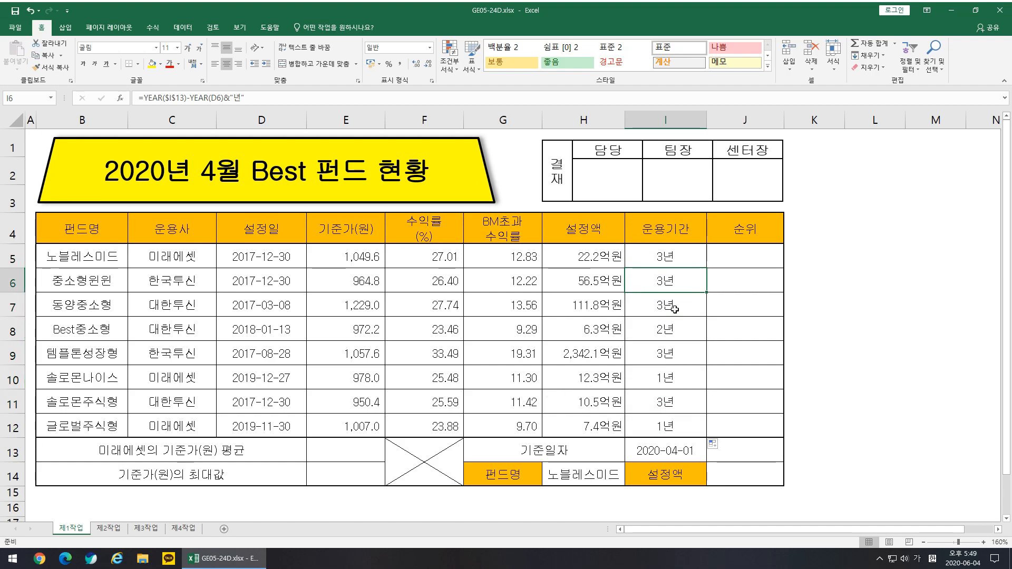
click(676, 345)
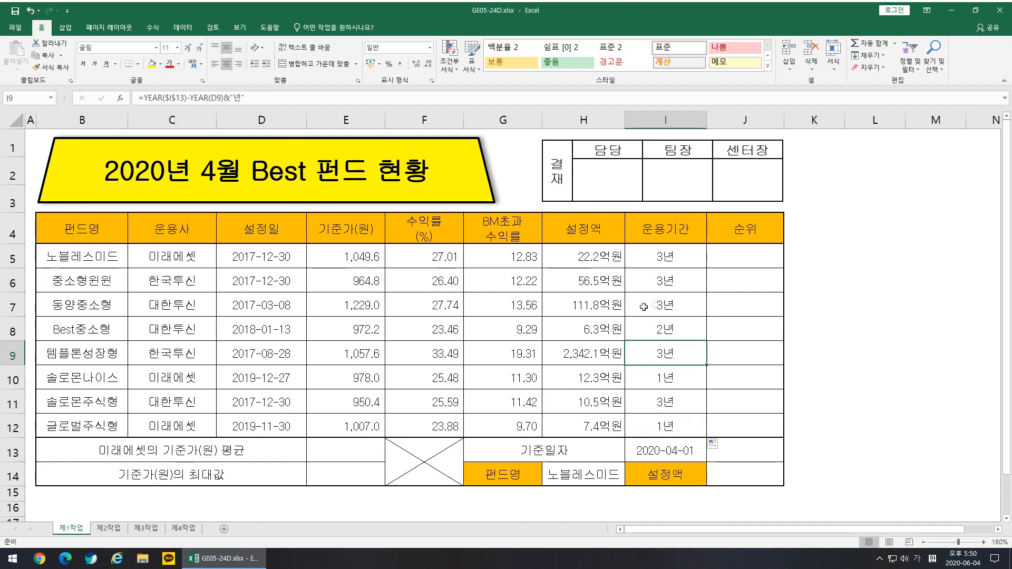
click(672, 284)
click(675, 393)
click(672, 382)
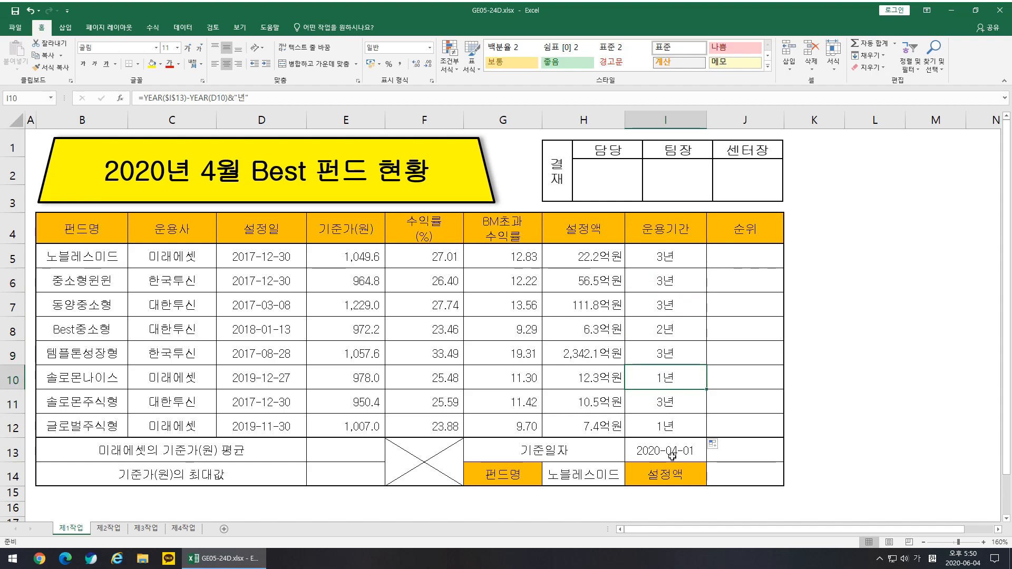
click(661, 452)
click(262, 405)
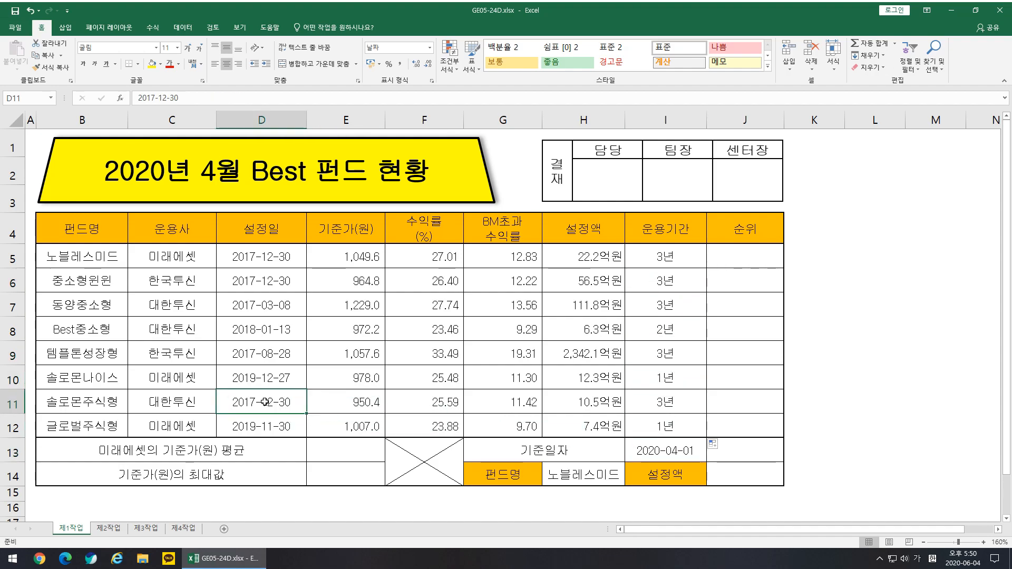
click(264, 379)
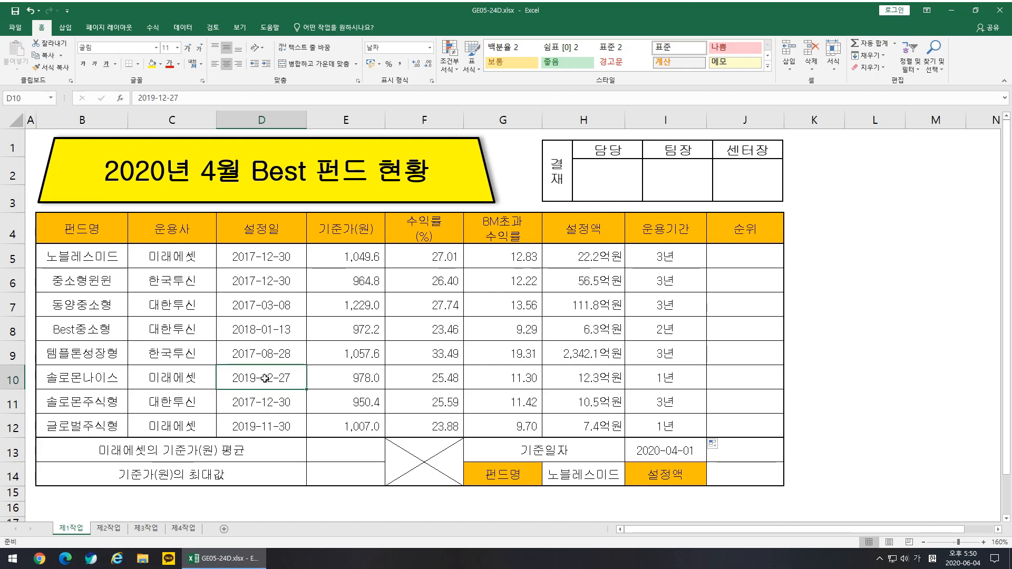
click(271, 331)
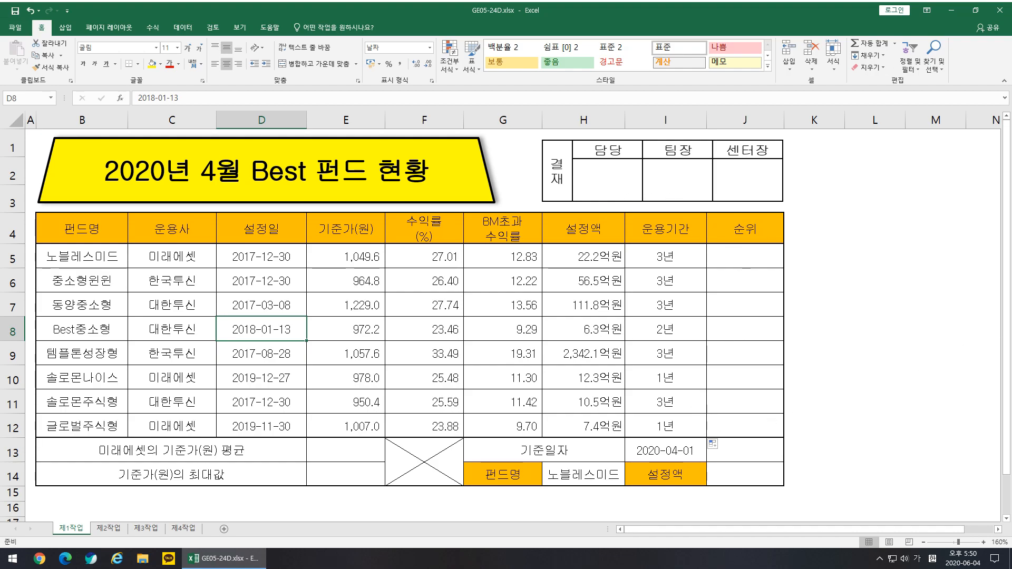
- Read the 순위 task in the function instructions image and review the 수익률(%) values in F5:F12 that it ranks
drag(1011, 153, 413, 77)
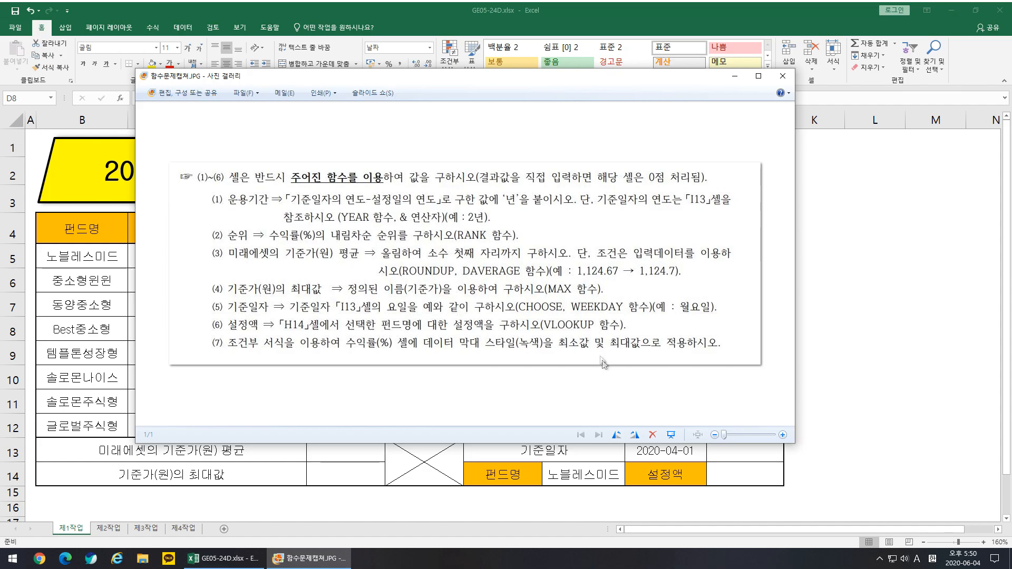
drag(410, 77, 1011, 181)
click(425, 254)
drag(425, 254, 429, 423)
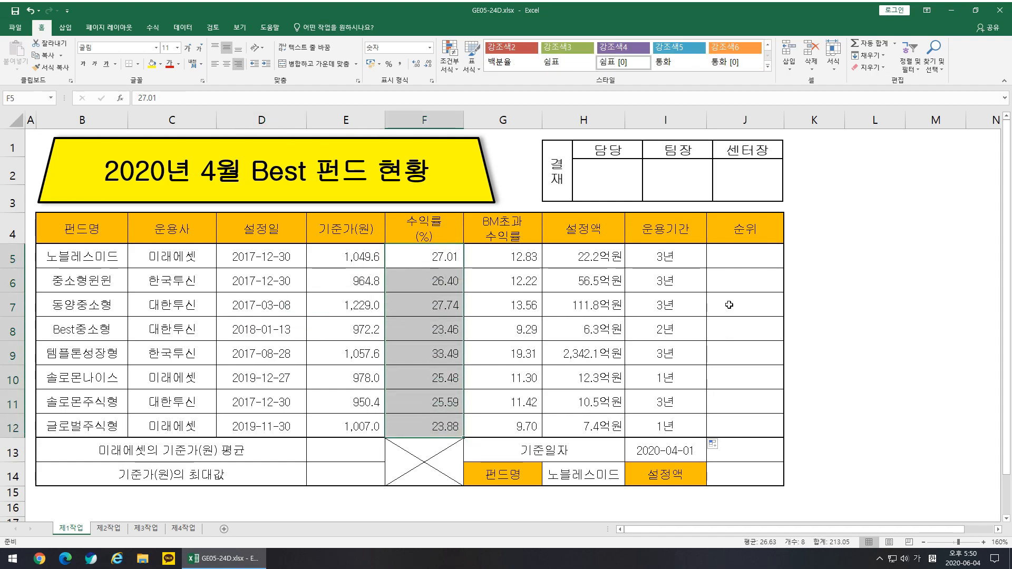
click(432, 266)
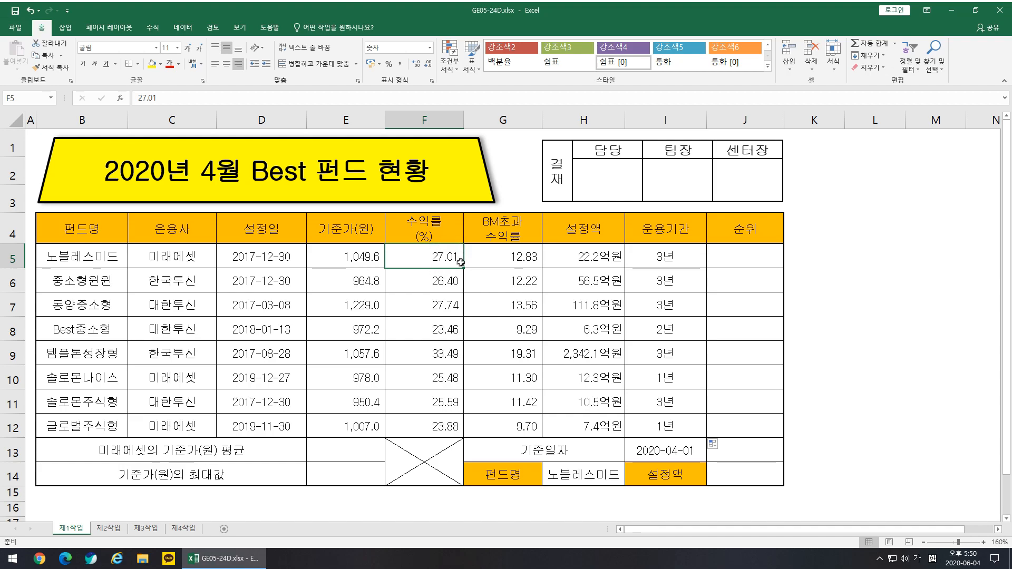
click(754, 261)
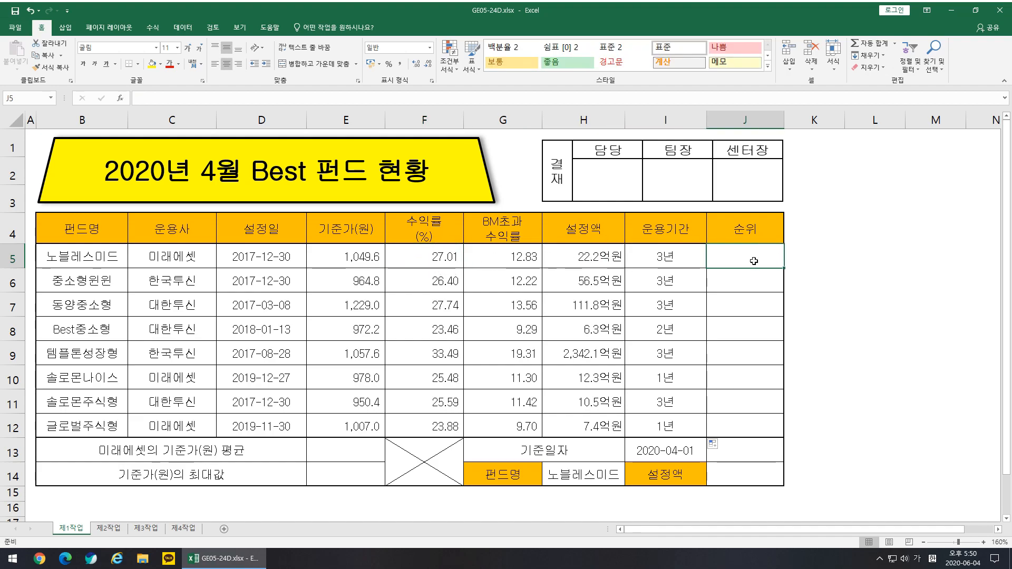
drag(437, 256, 437, 421)
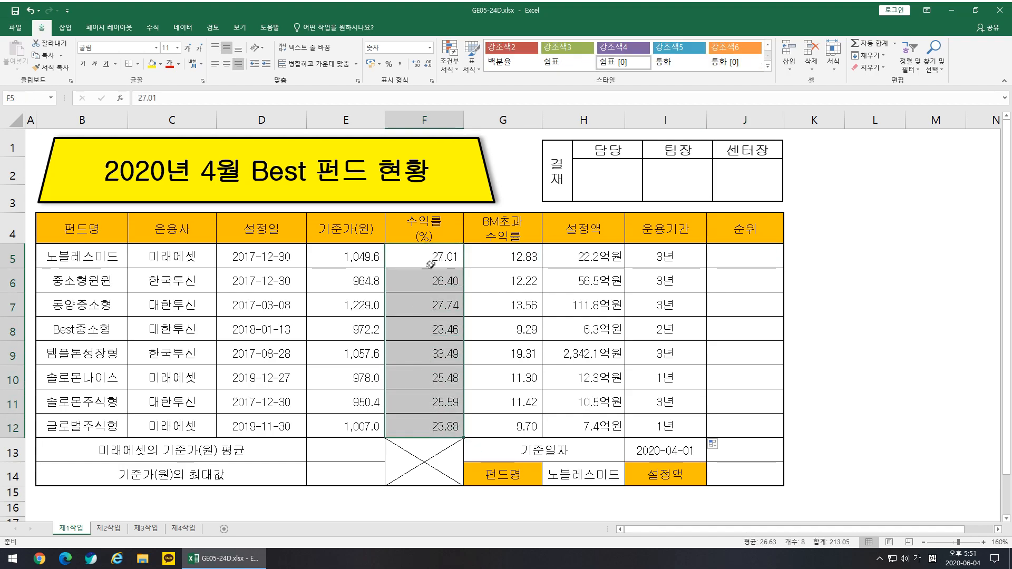
click(428, 260)
- Start a RANK formula in J5 with F5 as the number and the absolute range $F$5:$F$12 as the reference
click(741, 260)
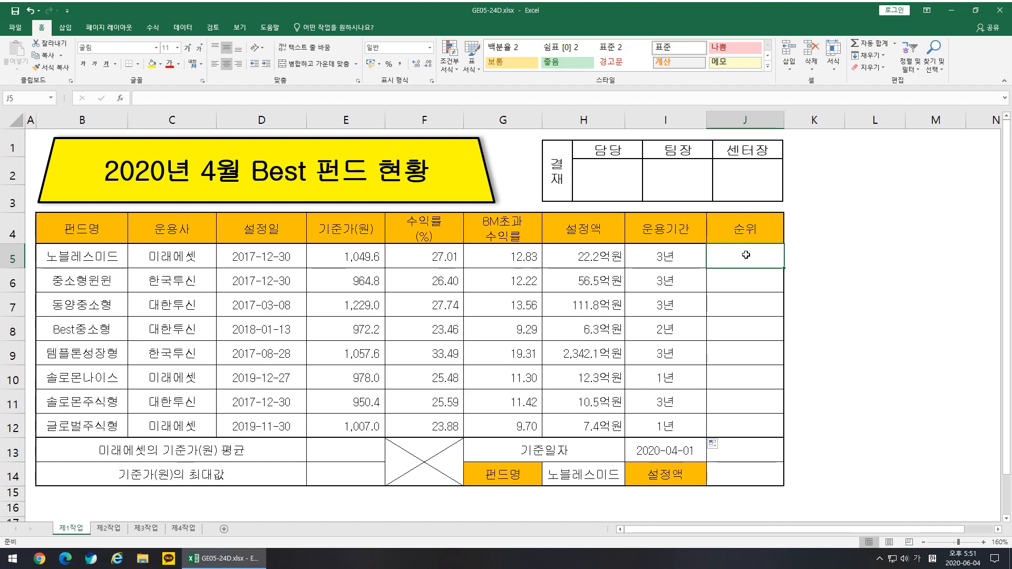
text(=rank()
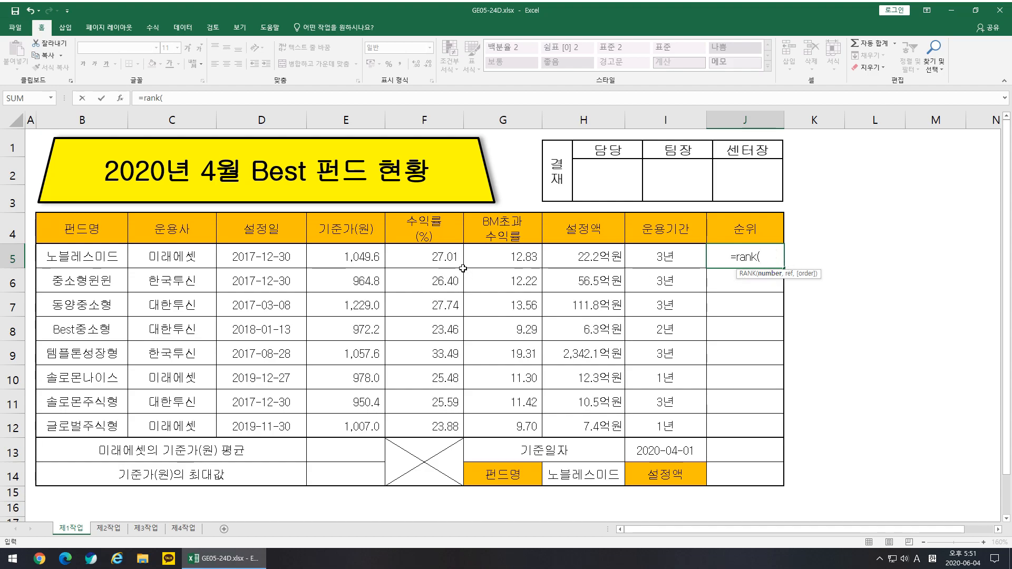
click(444, 256)
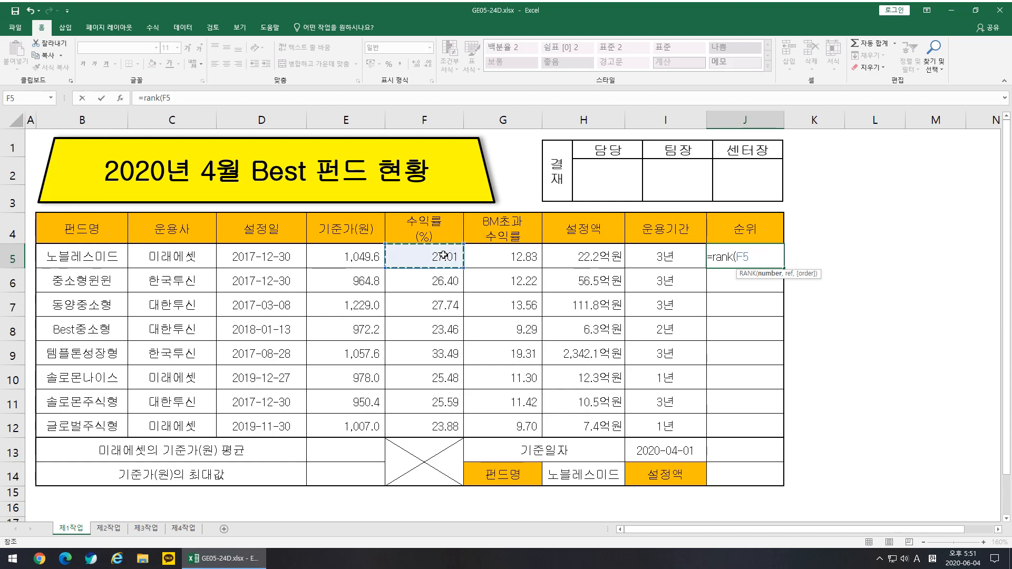
text(,)
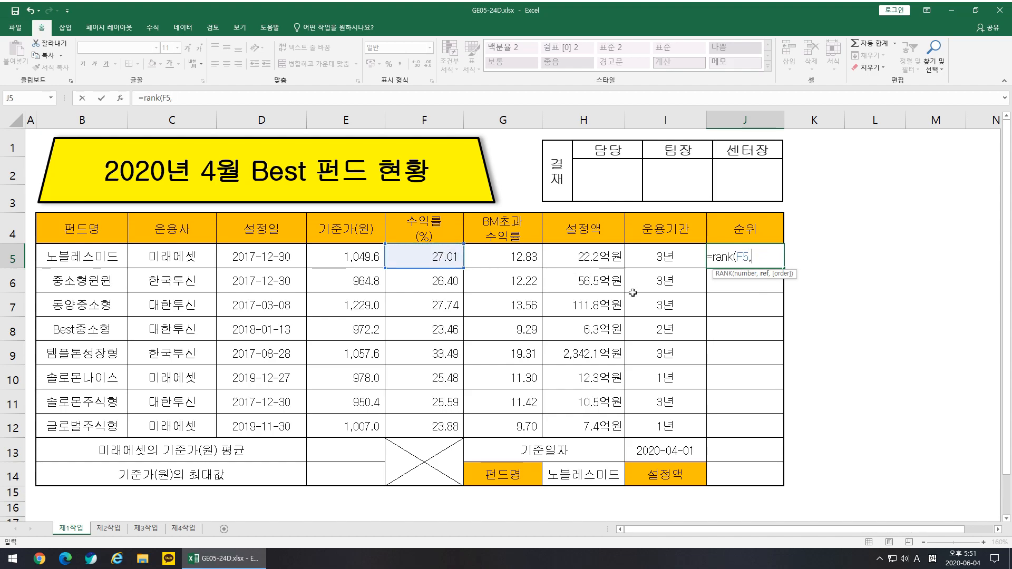
click(445, 256)
drag(448, 278, 449, 427)
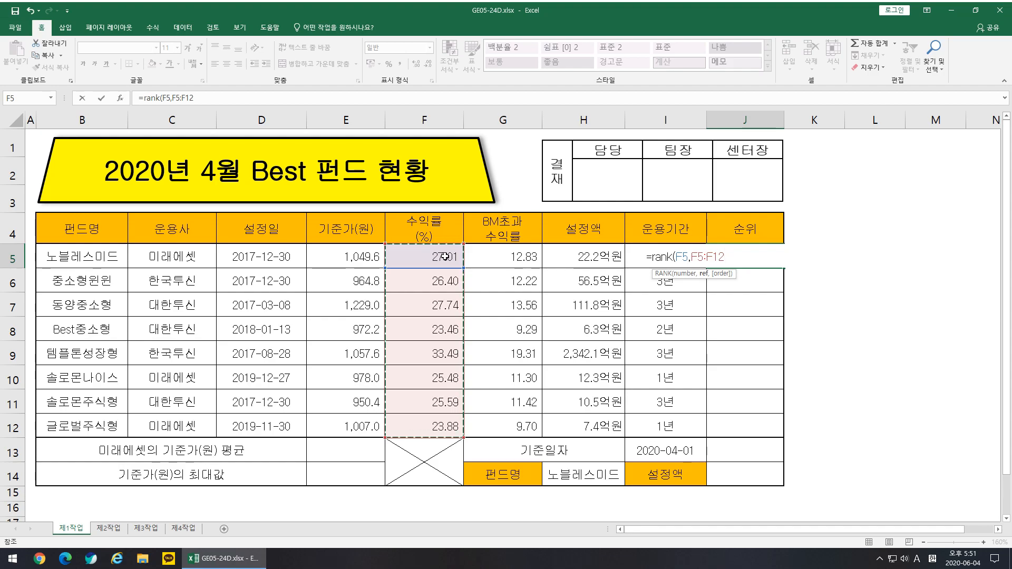
key(F4)
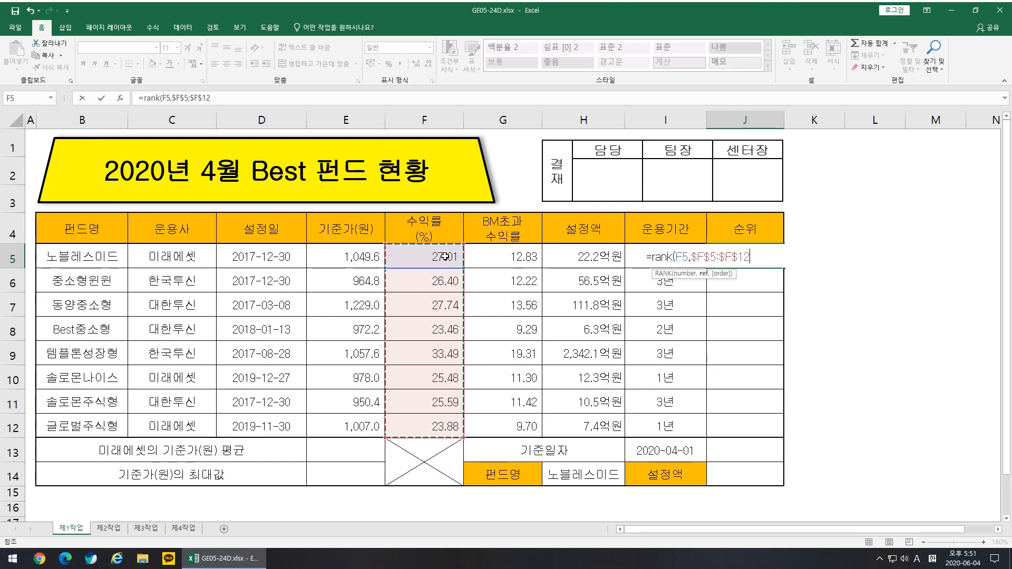
text(,)
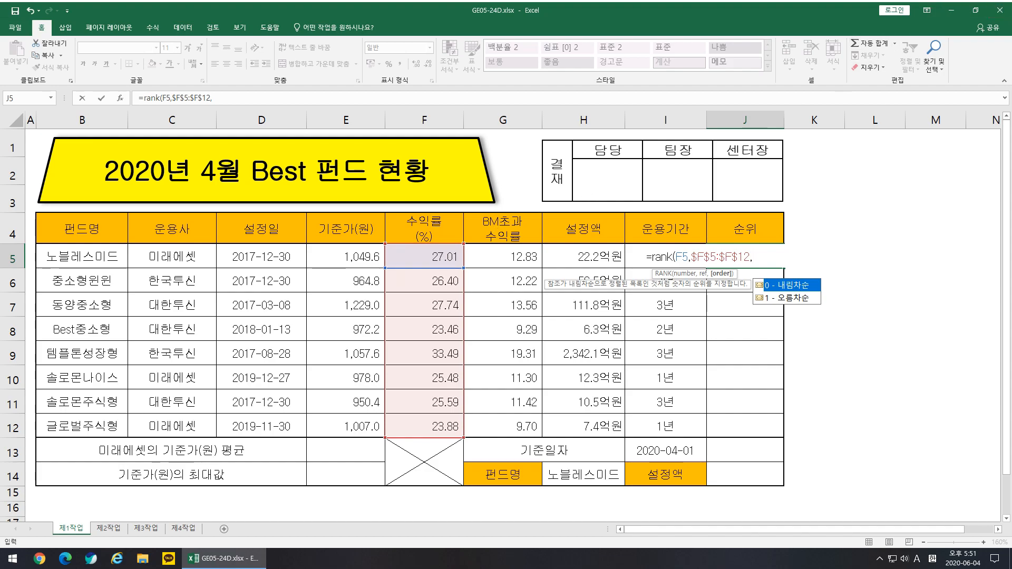
- Complete the J5 formula with order 0 for the descending rank the instructions require, and fill it down the 순위 column to J12
drag(1011, 176, 229, 87)
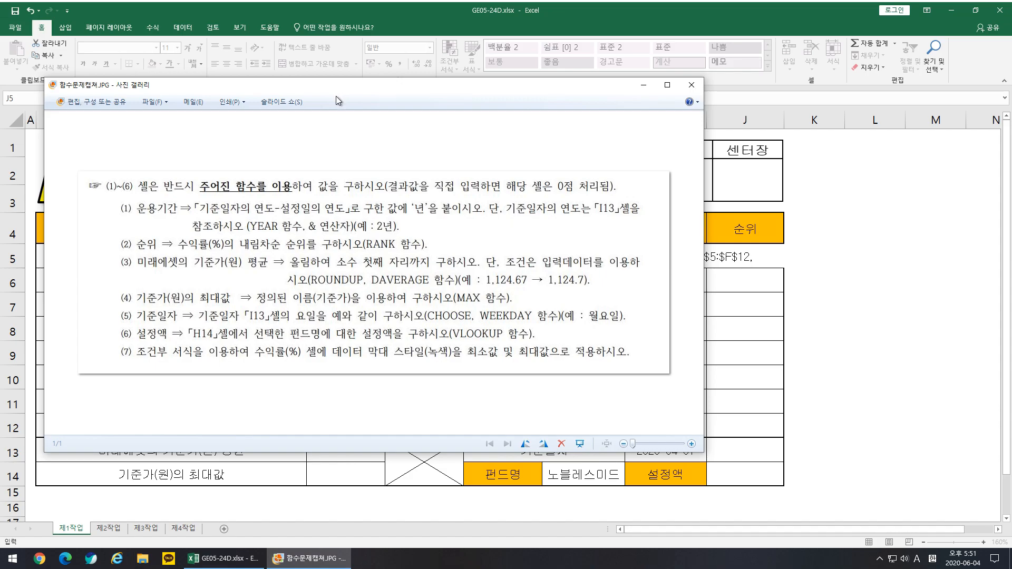
key(alt+F4)
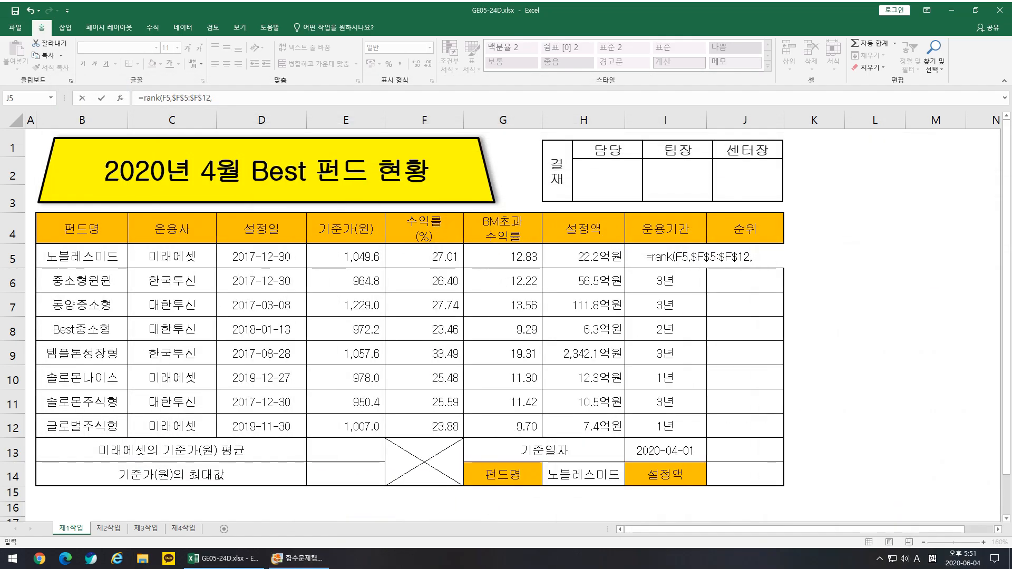
click(239, 94)
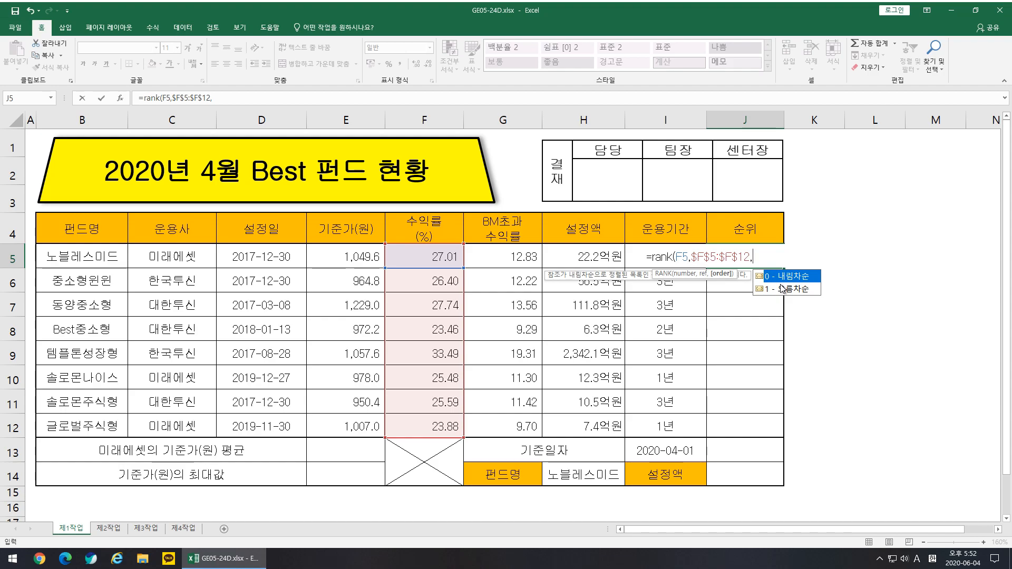
text(0)
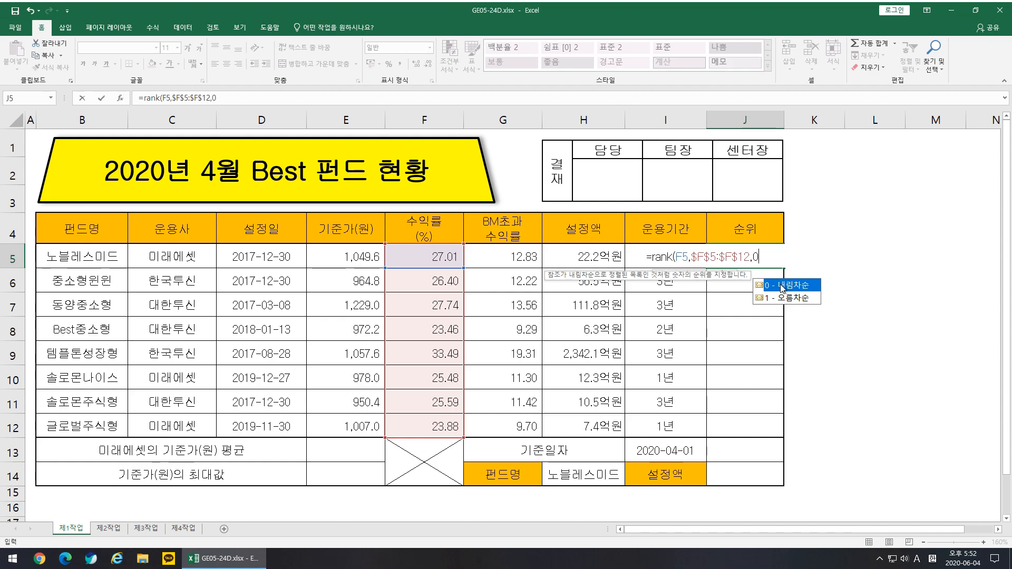
text())
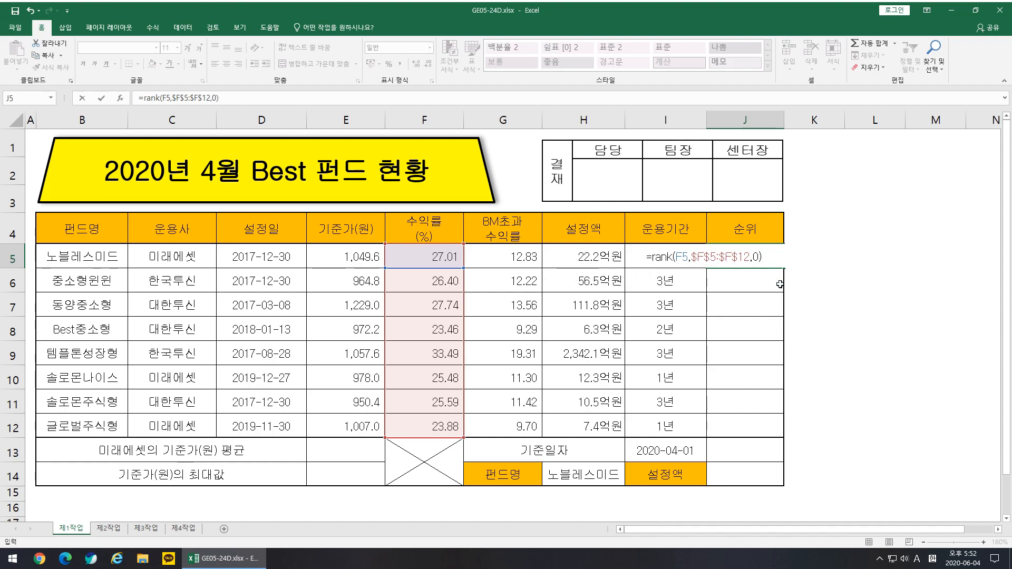
key(ctrl+Return)
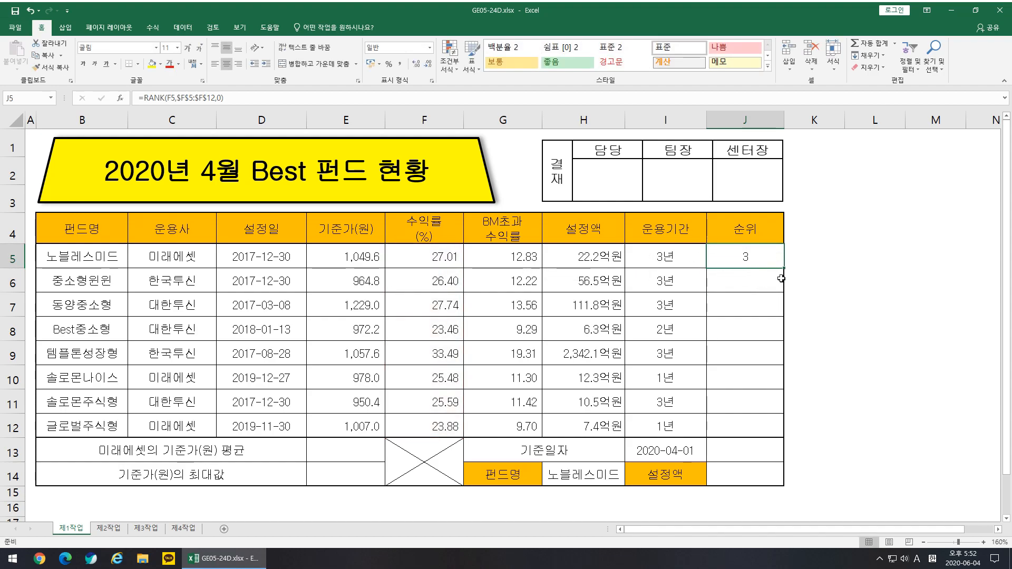
drag(784, 268, 775, 435)
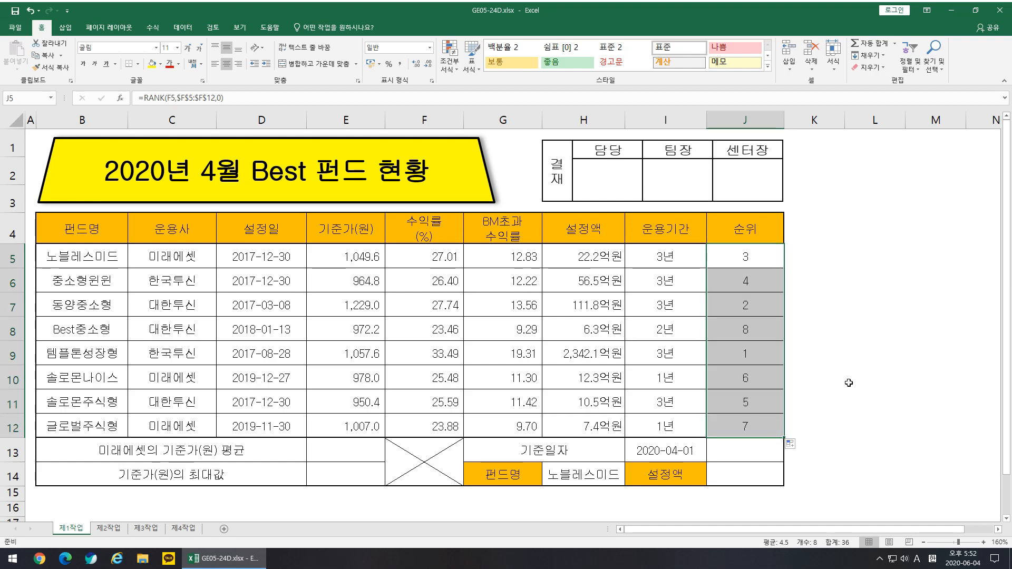
- Compare the ranks in J9 and J8 with the 수익률(%) values in F9 and F8
click(435, 356)
click(747, 351)
click(447, 364)
click(741, 352)
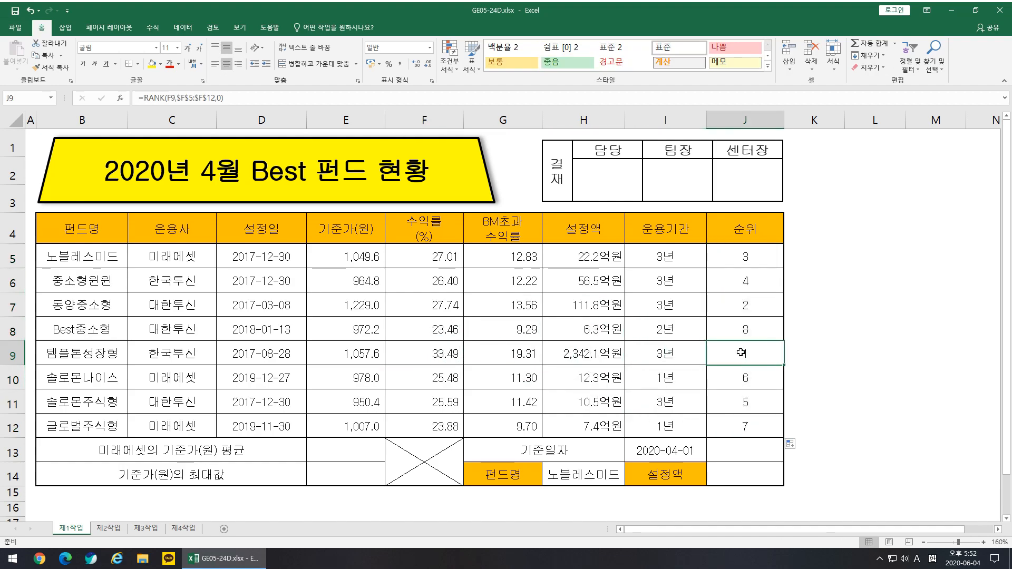
click(423, 330)
click(744, 331)
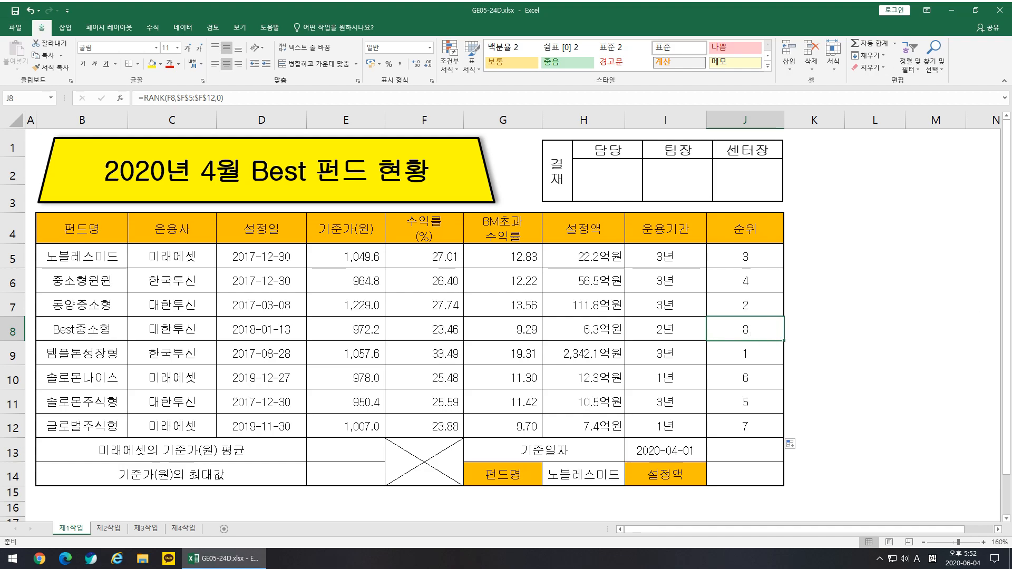
- Read the 미래에셋 average task in the instructions image and start a DAVERAGE formula in E13 with B4:H12 as the database
drag(1011, 221, 520, 112)
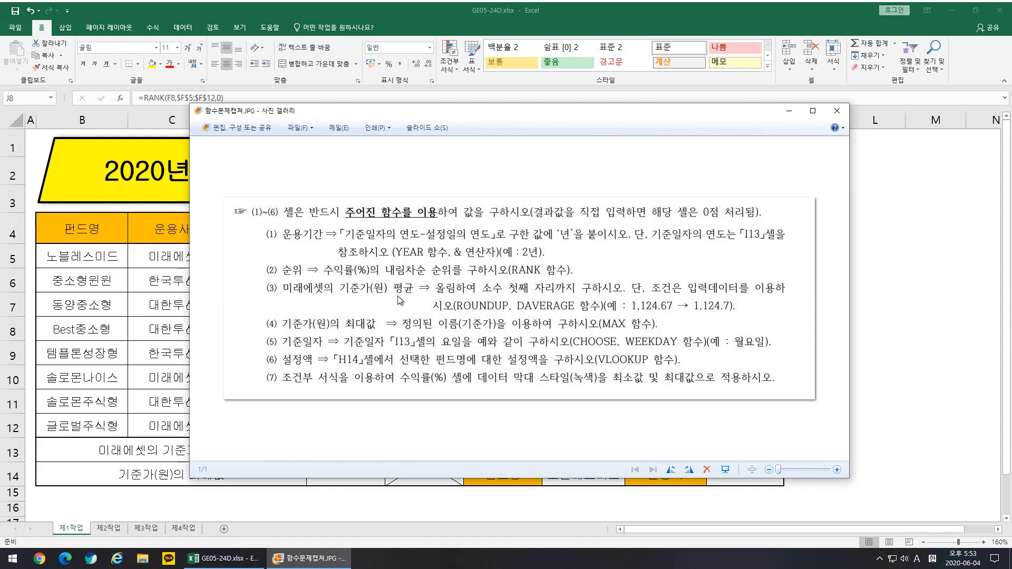
drag(456, 110, 1011, 192)
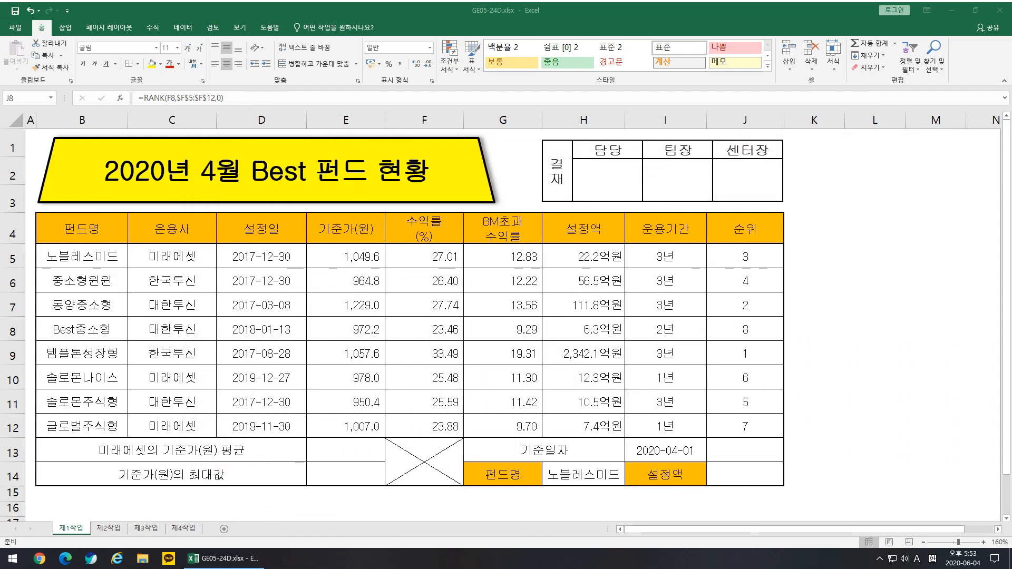
click(334, 451)
text(=d)
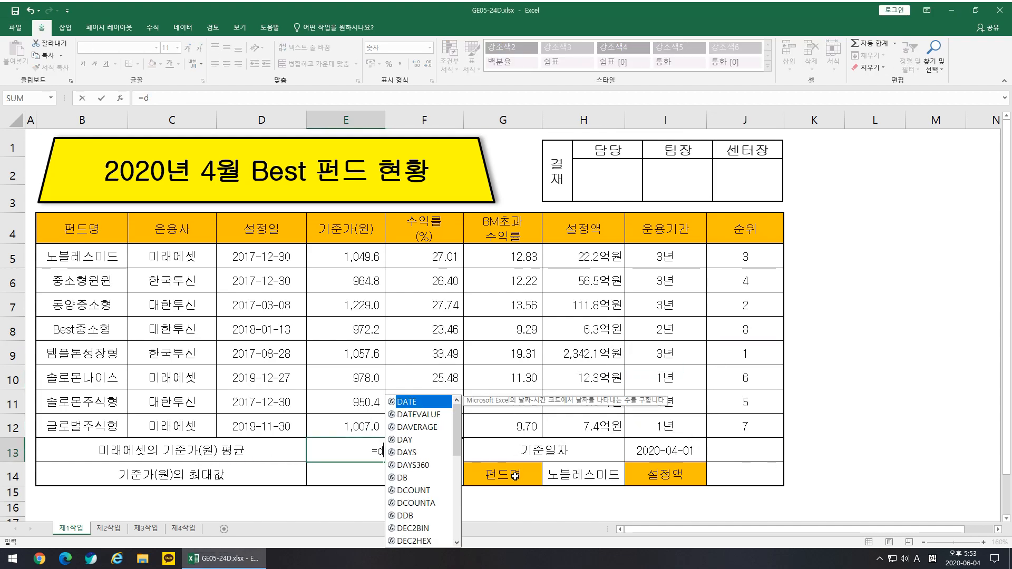
text(ave)
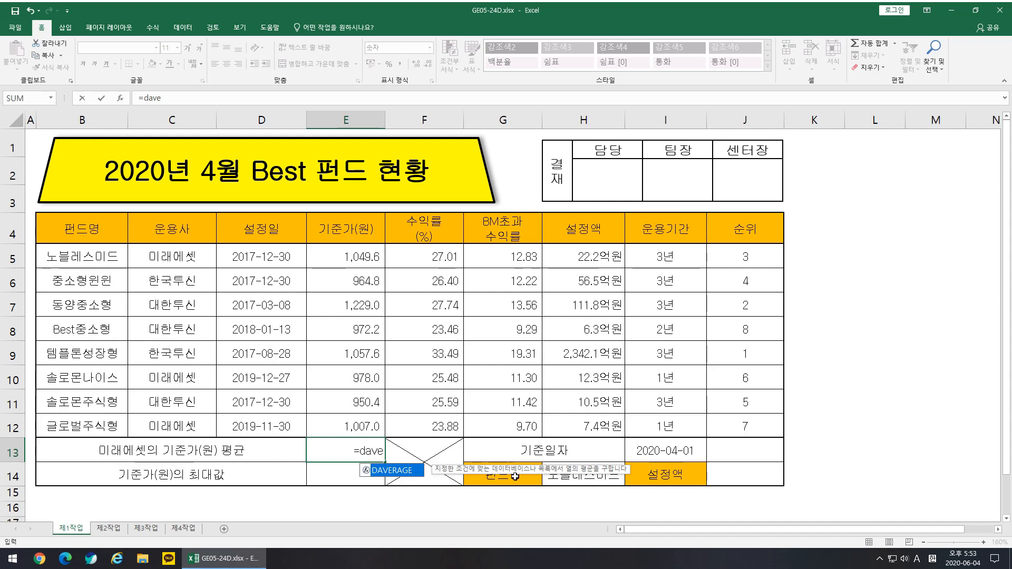
text(rage()
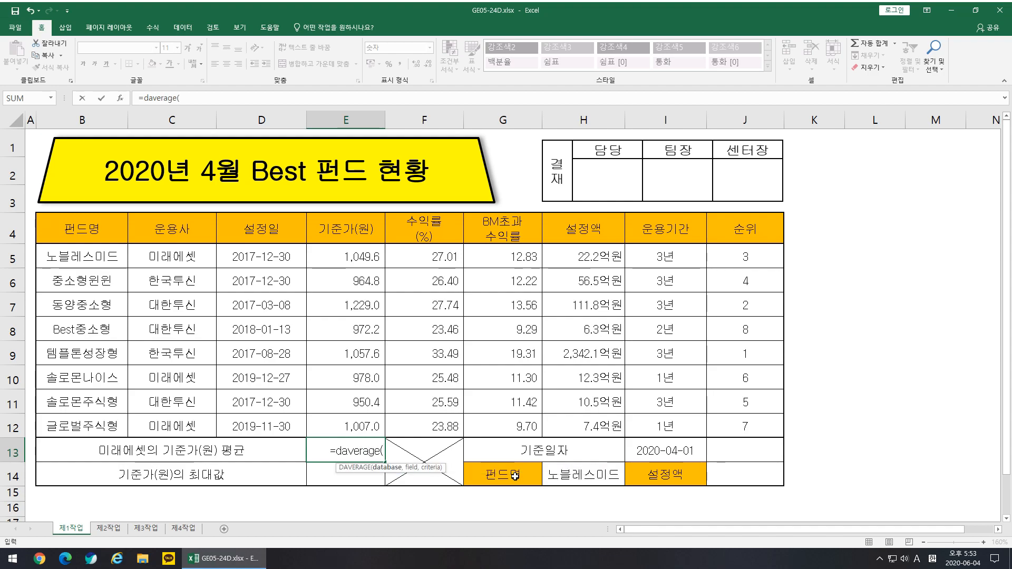
drag(100, 230, 597, 422)
text(,)
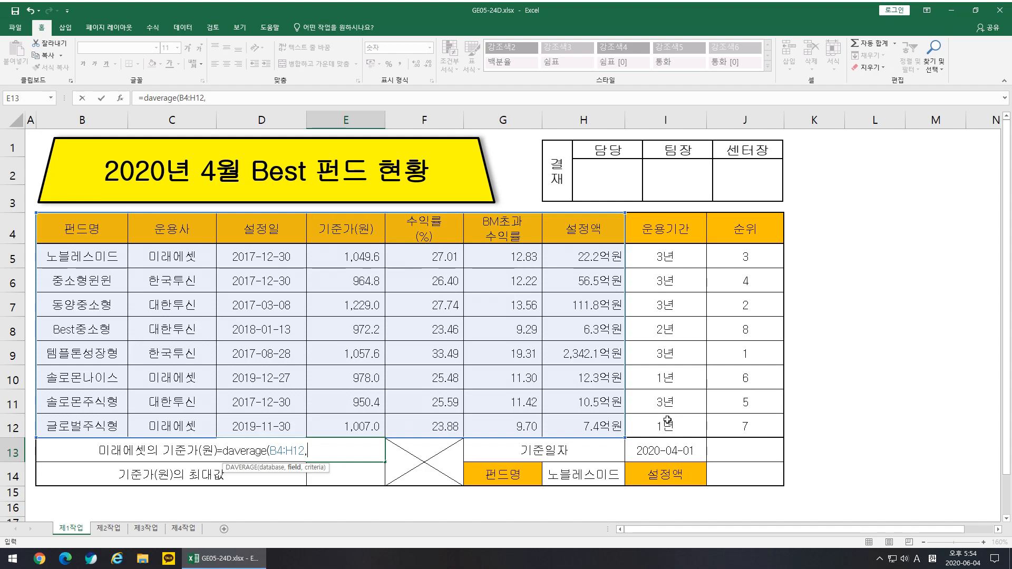
- Complete the E13 DAVERAGE formula with E4 as the field and C4:C5 as the criteria
click(360, 227)
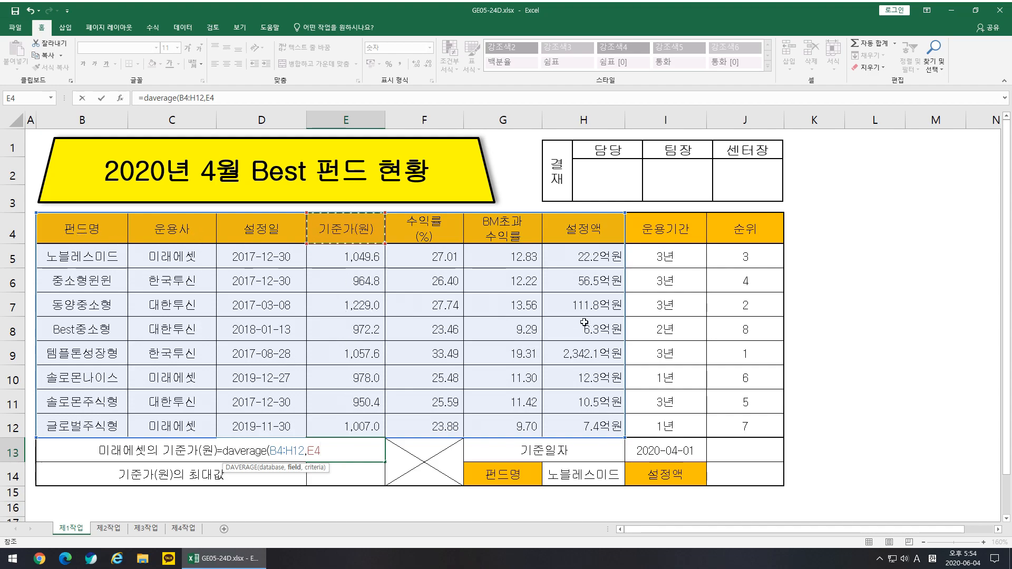
text(,)
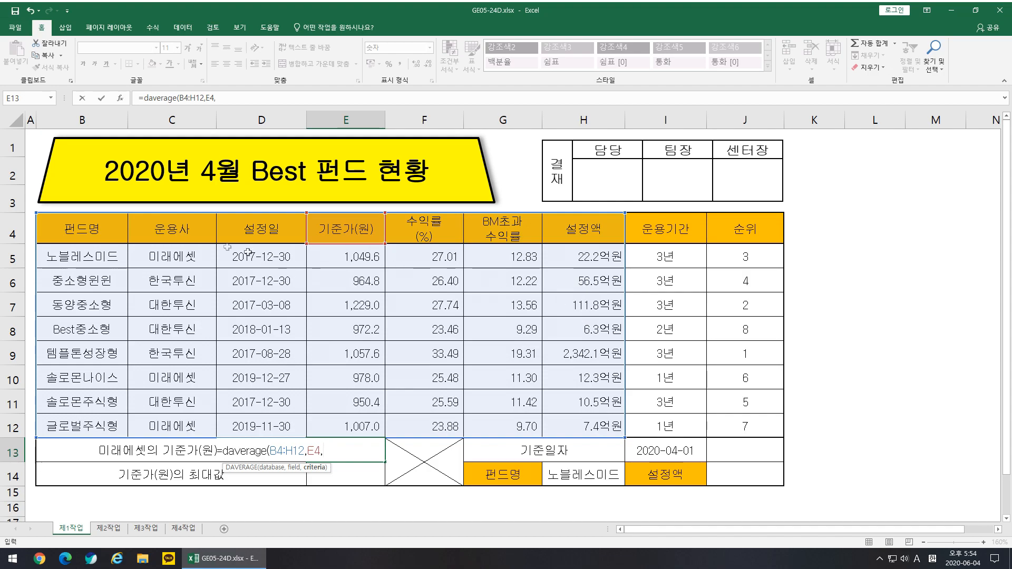
drag(179, 232, 194, 259)
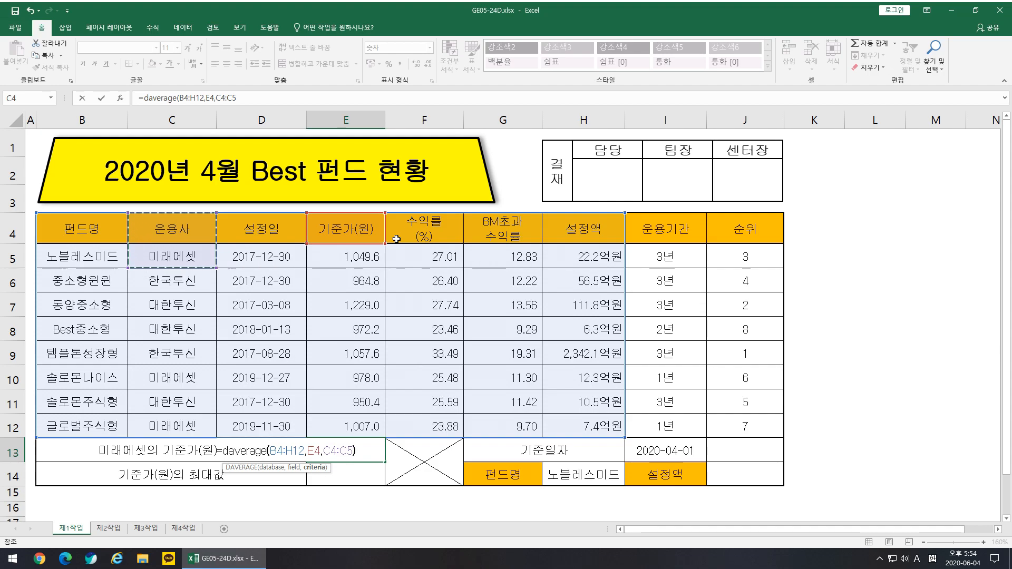
text())
key(ctrl+Return)
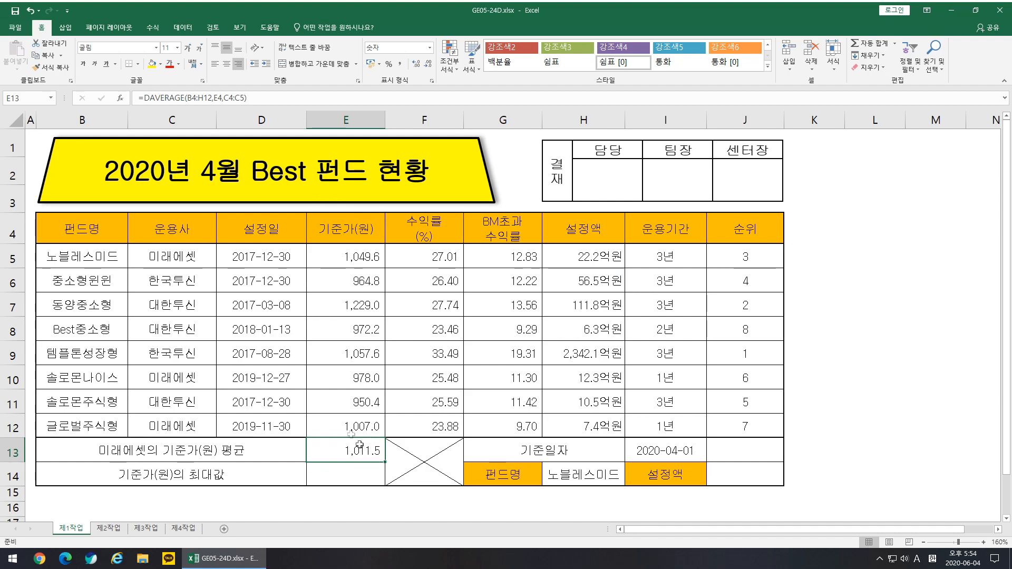
- Review the 운용사 and 기준가(원) values of the 미래에셋 rows 5, 10 and 12 against the average in E13
drag(178, 256, 373, 260)
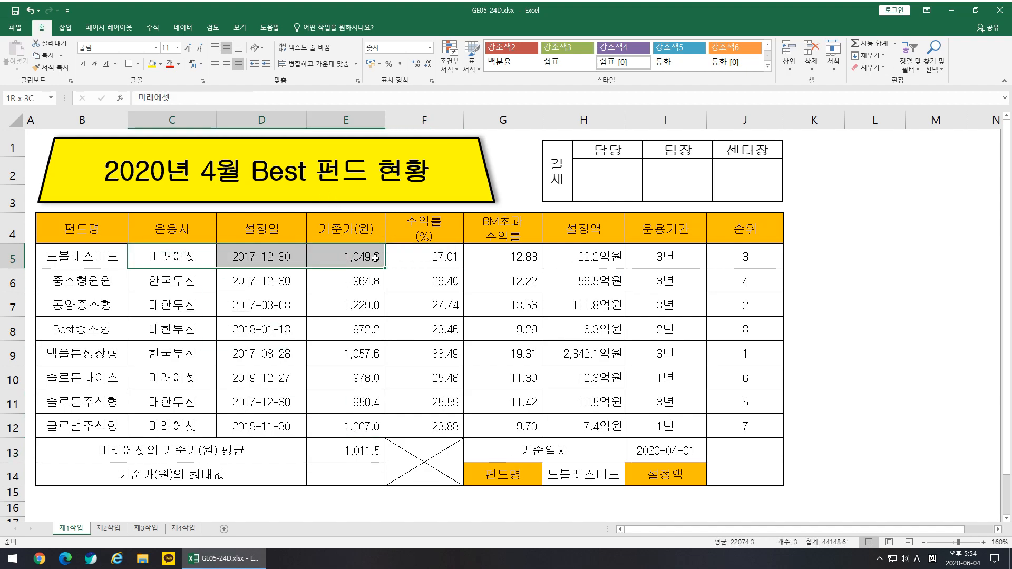
ctrl+drag(177, 377, 356, 377)
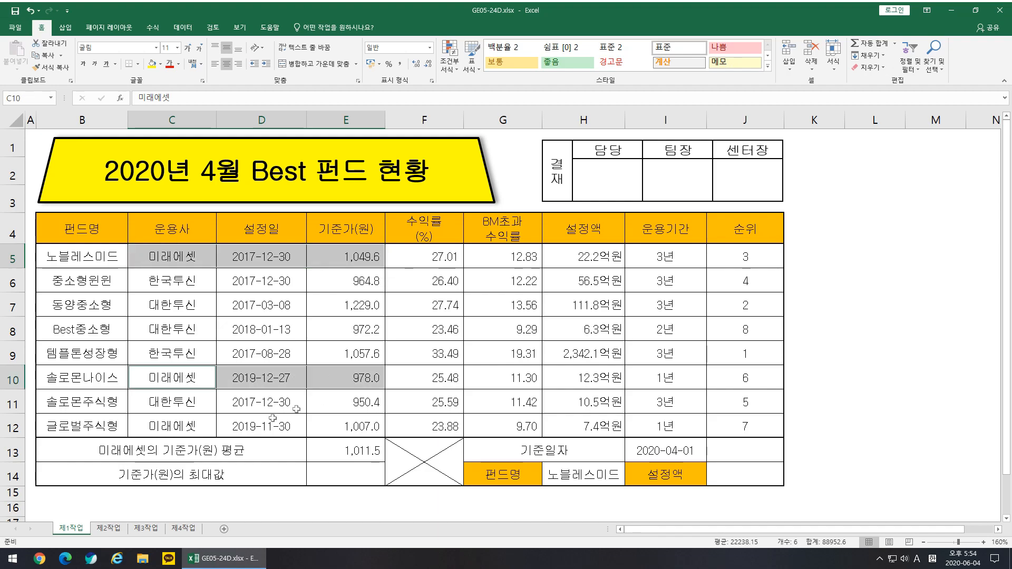
ctrl+drag(178, 428, 361, 429)
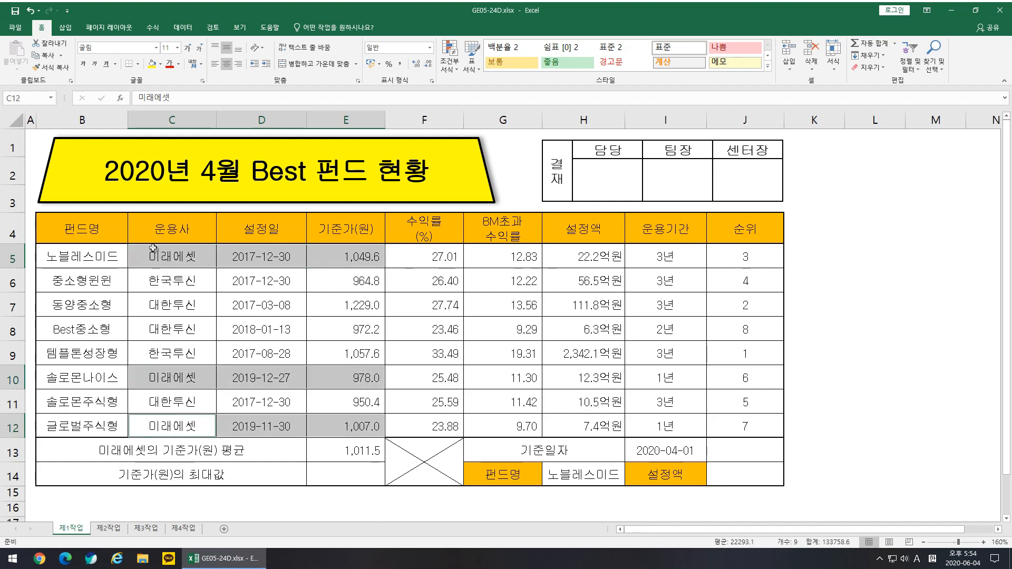
click(363, 257)
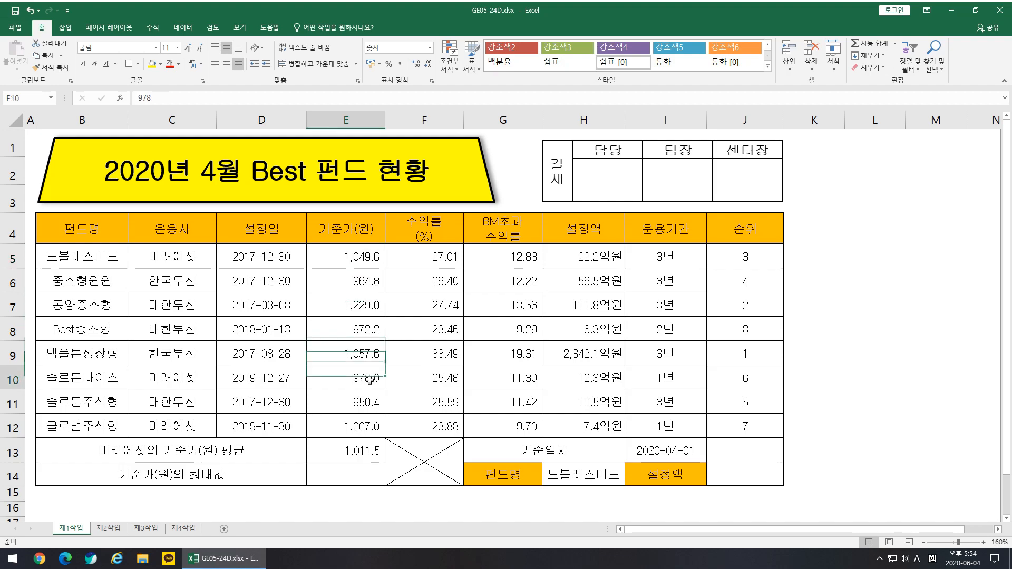
click(372, 456)
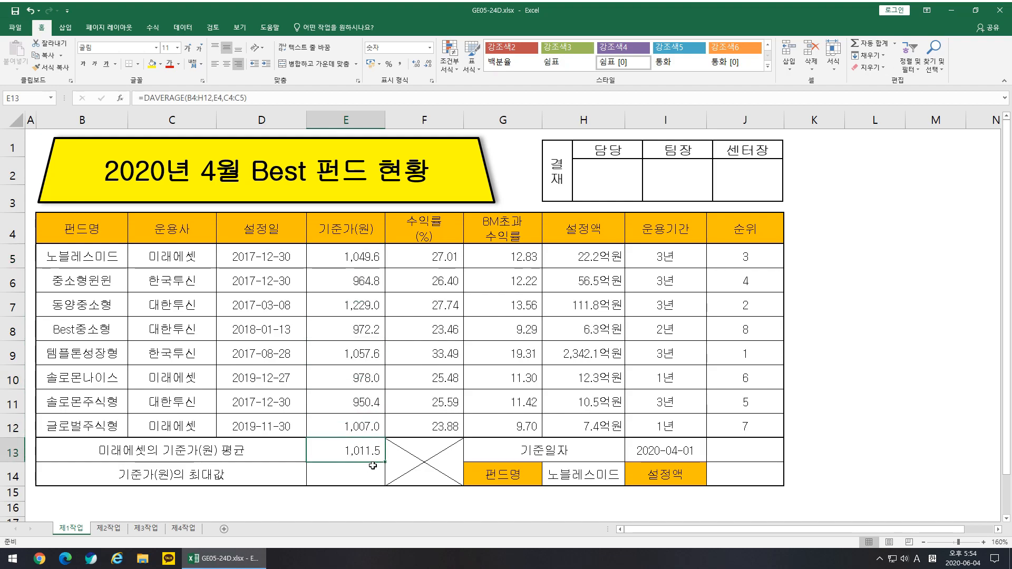
- Review the 운용사 entries in C6:C9 and the 기준가(원) value in E8, and return to the E13 average
click(186, 238)
click(188, 282)
click(190, 310)
click(191, 354)
click(191, 334)
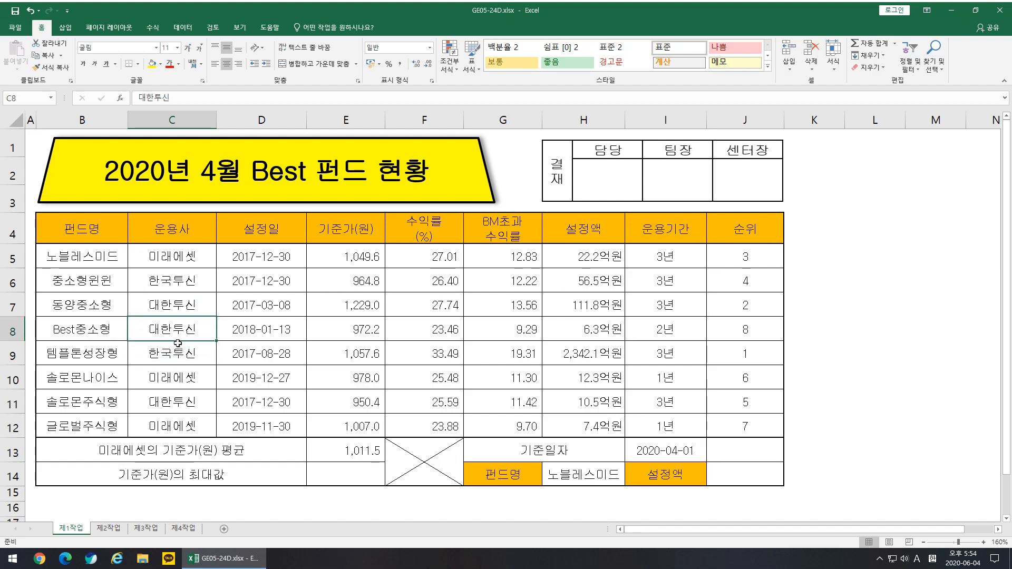
click(364, 329)
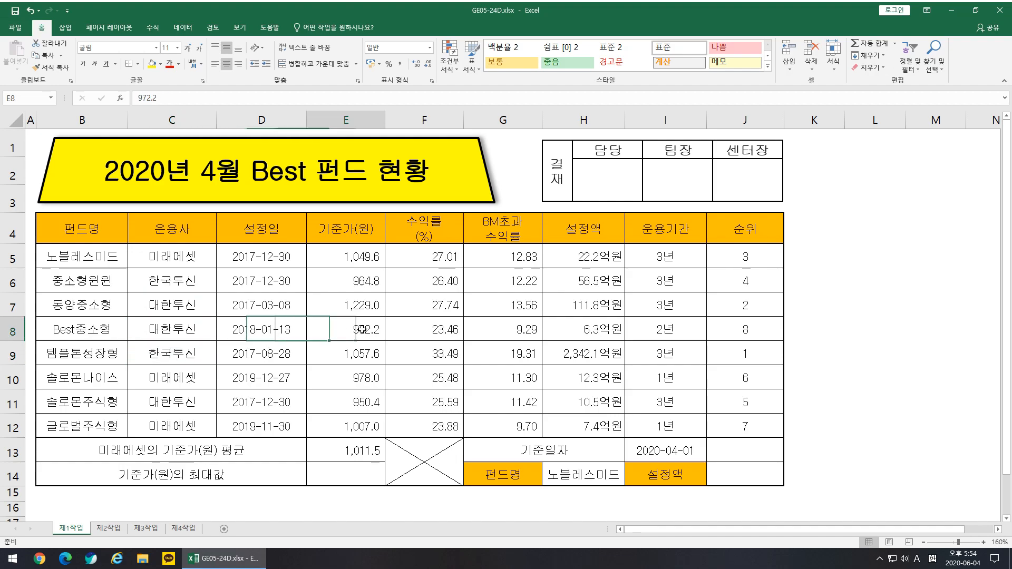
click(364, 454)
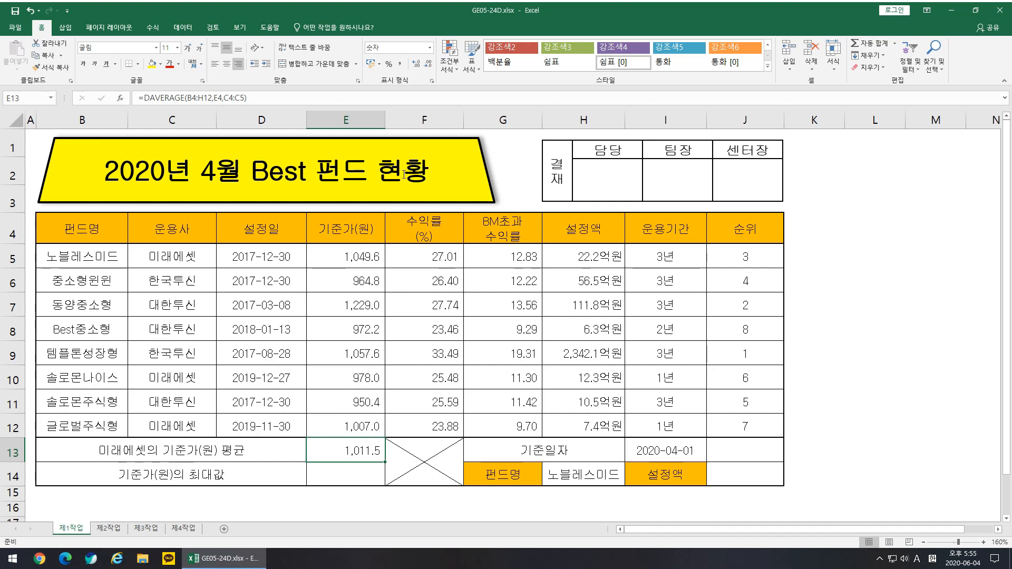
- Increase the decimal places of the E13 average to five
click(427, 66)
click(419, 66)
click(418, 66)
click(419, 65)
click(419, 66)
click(418, 65)
- Wrap the E13 DAVERAGE formula in ROUNDUP with 1 as the number of digits
click(139, 98)
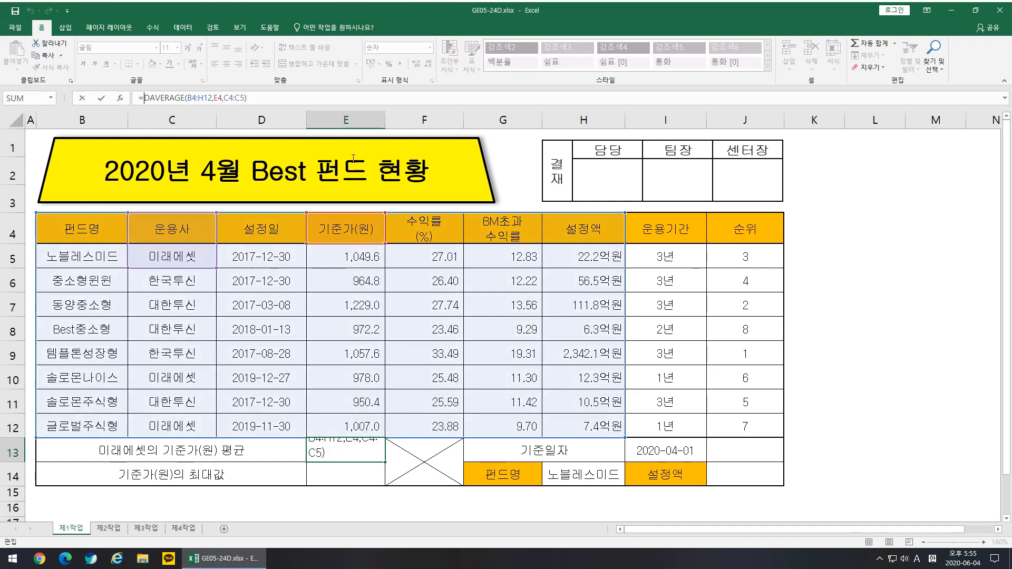
text(rou)
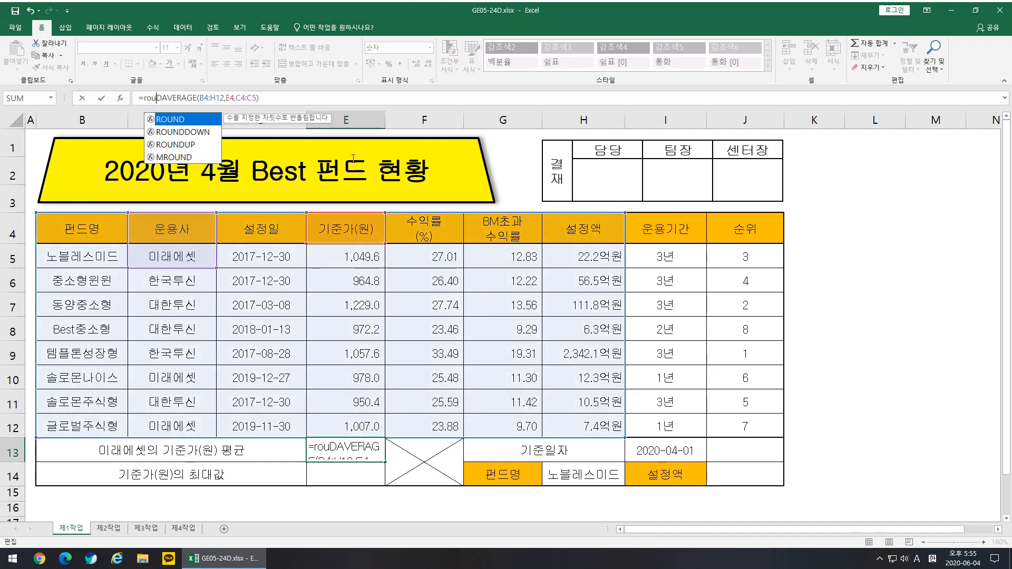
text(ndup)
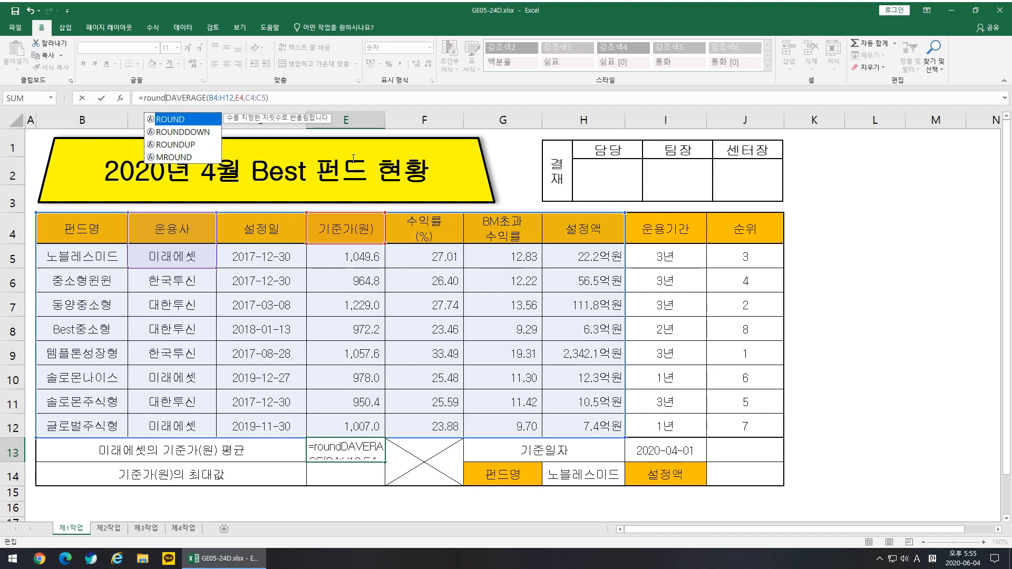
text(()
key(End)
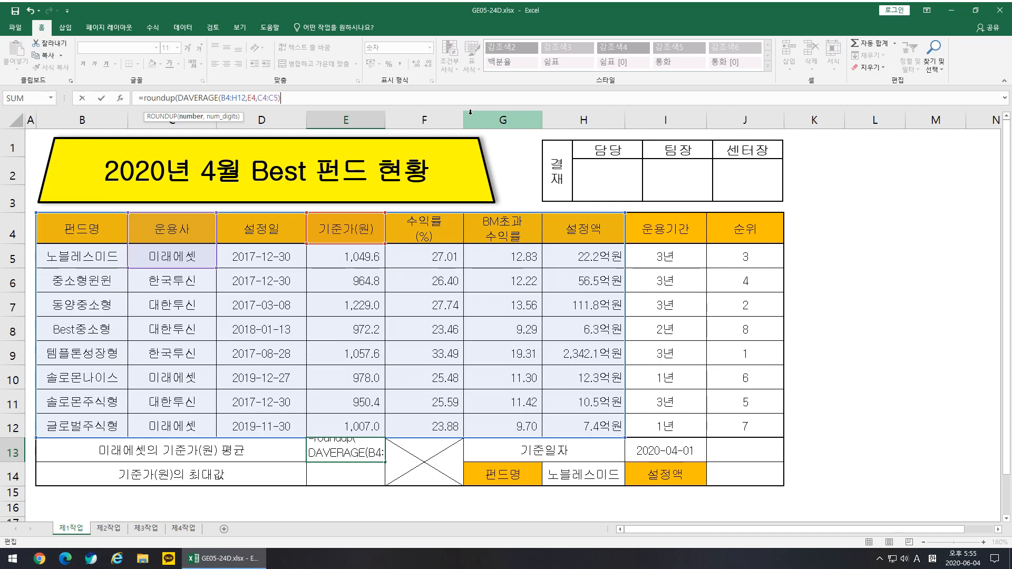
text(,)
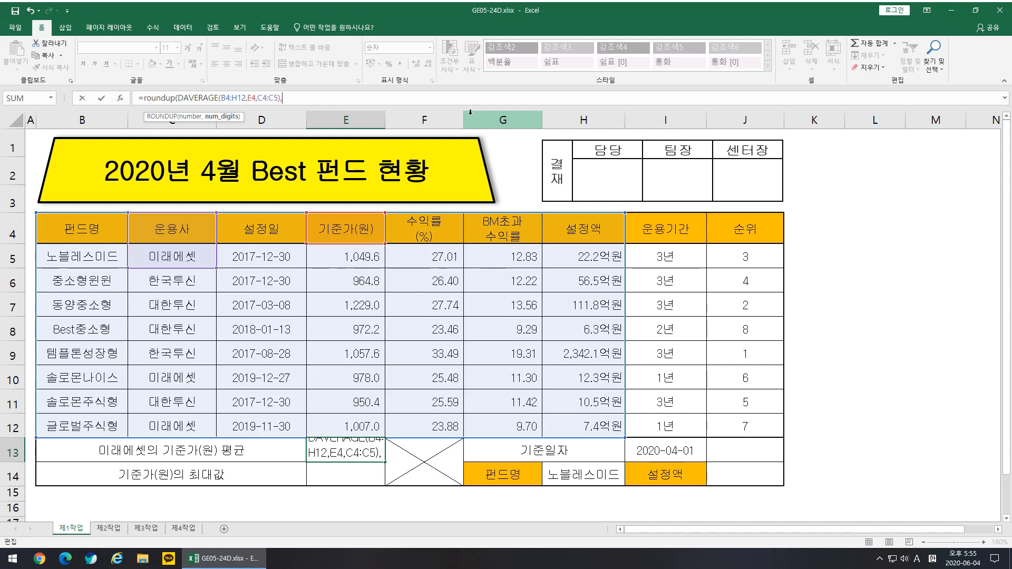
text(1)
text())
key(ctrl+Return)
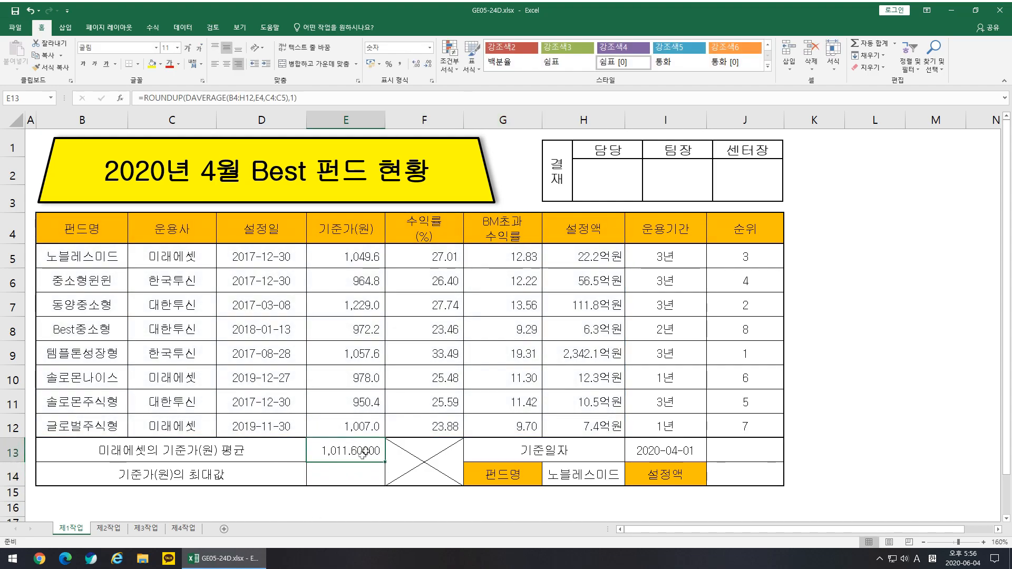
- Reduce the E13 average to one decimal place
click(429, 63)
click(429, 63)
click(429, 63)
click(429, 63)
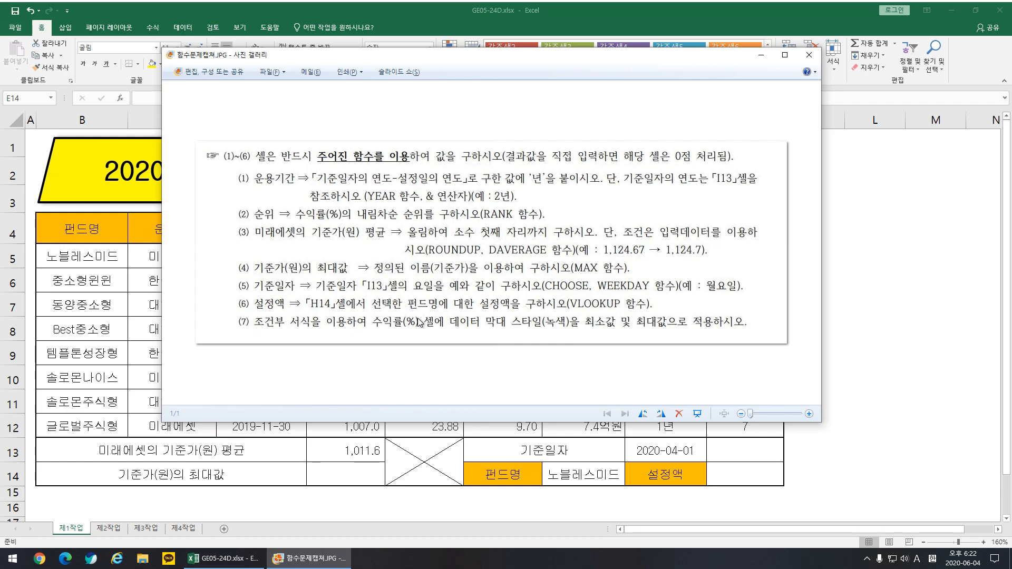
- Read the 기준가(원)의 최대값 task in the instructions image and check the name defined for E5:E12
drag(509, 60, 1011, 74)
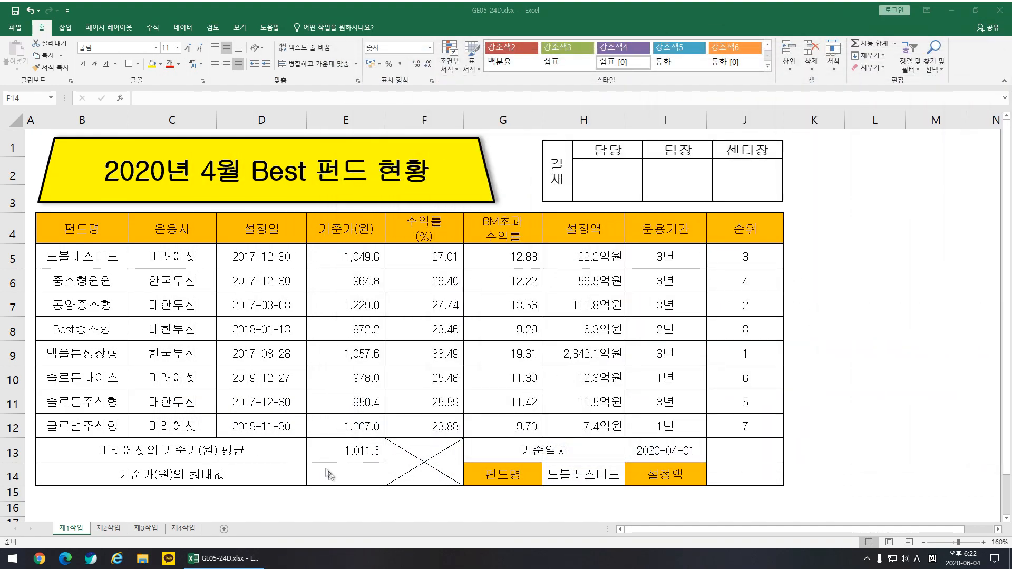
click(351, 475)
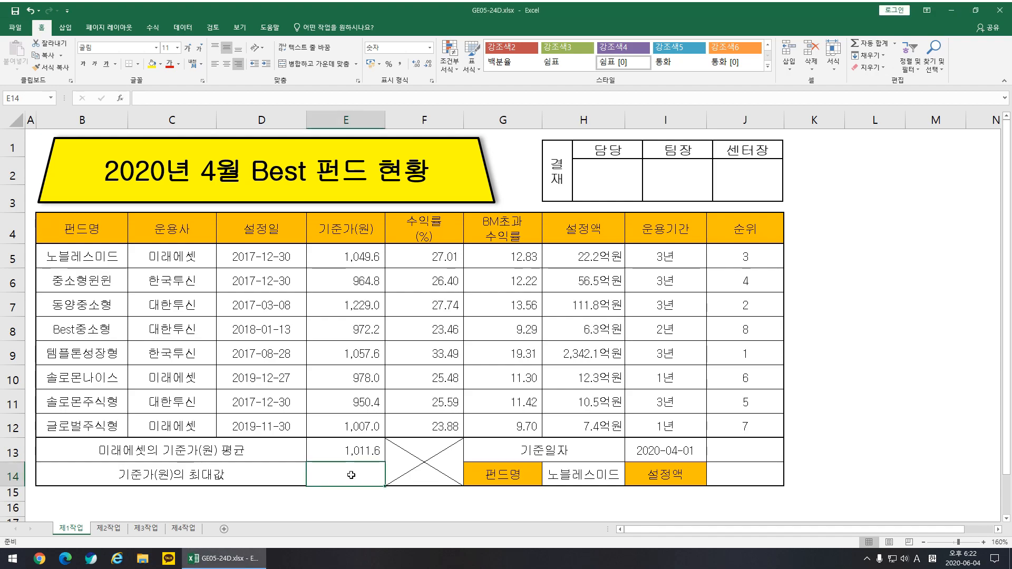
drag(369, 257, 360, 428)
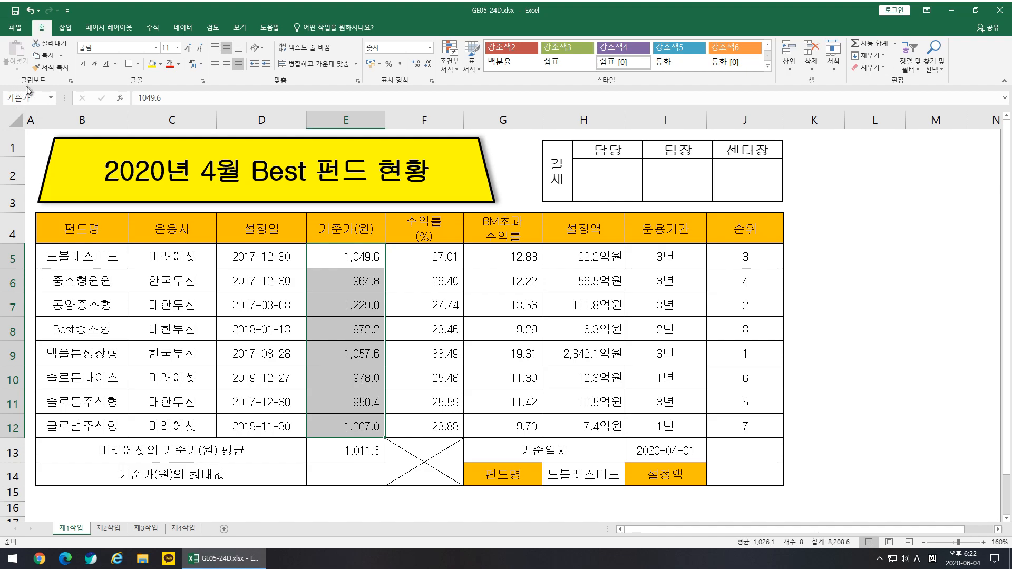
- Start a MAX formula in E14 for the 기준가(원)의 최대값
click(354, 476)
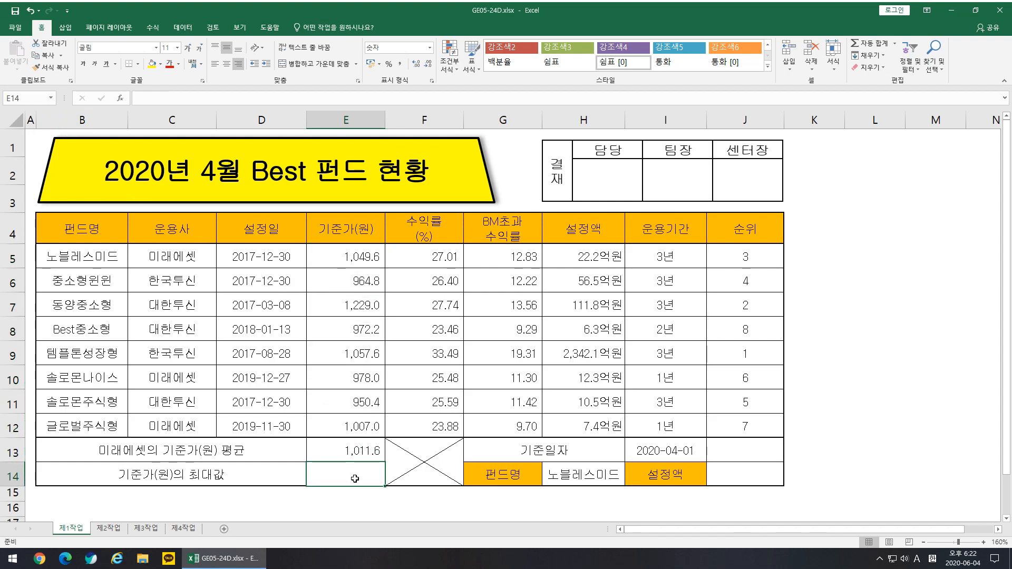
text(=)
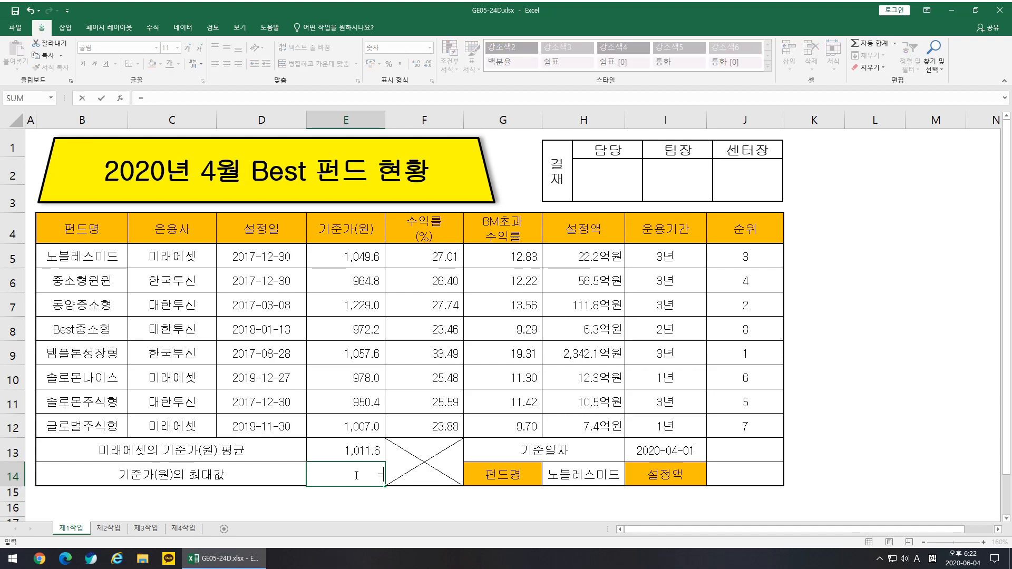
text(m)
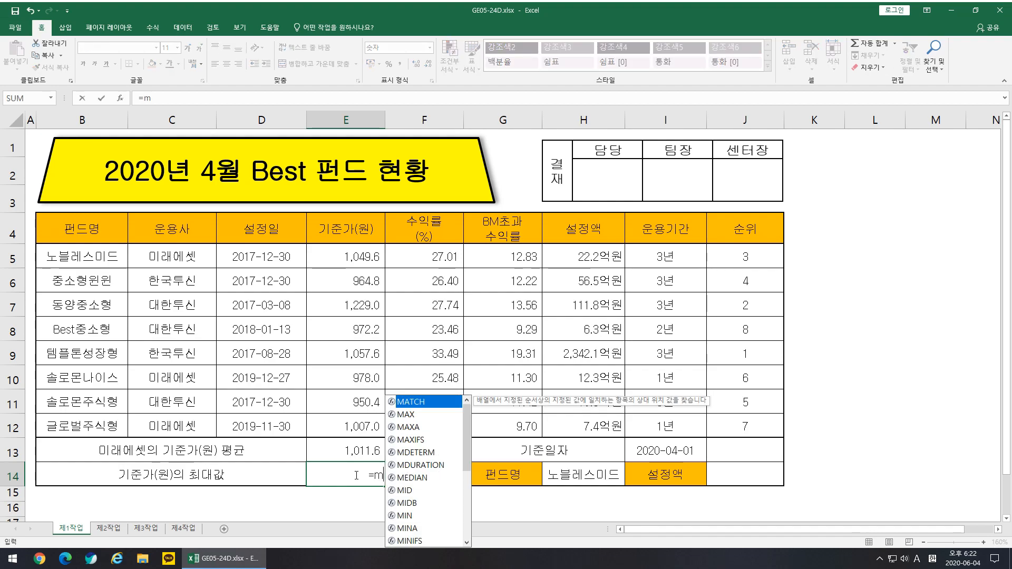
text(ax()
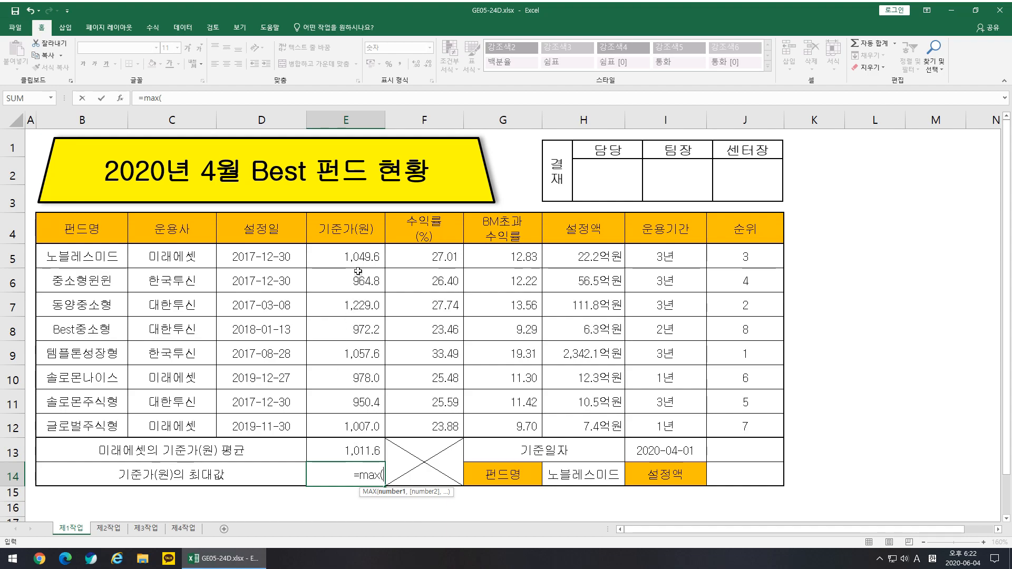
drag(359, 261, 349, 428)
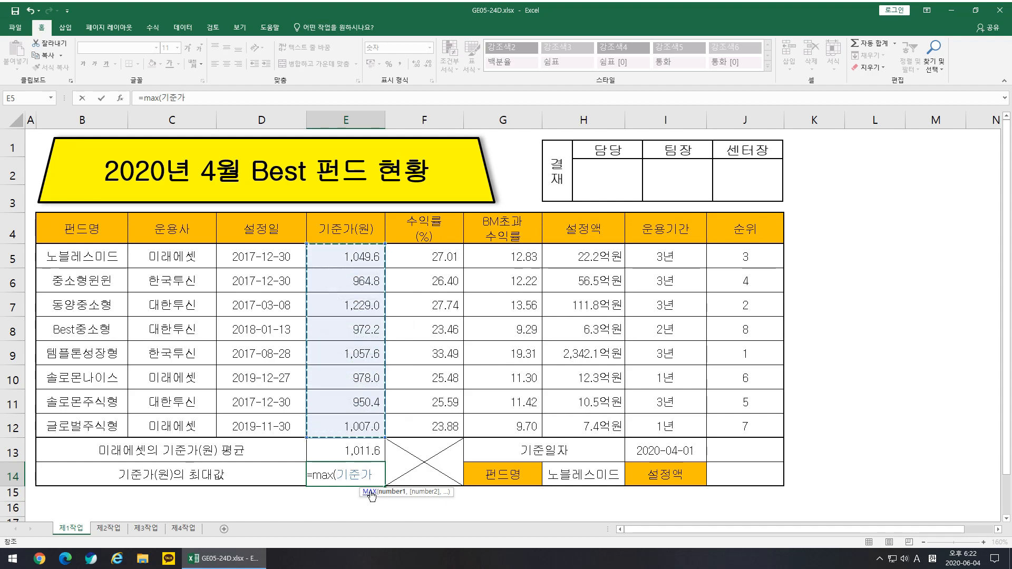
key(BackSpace)
key(BackSpace)
key(BackSpace)
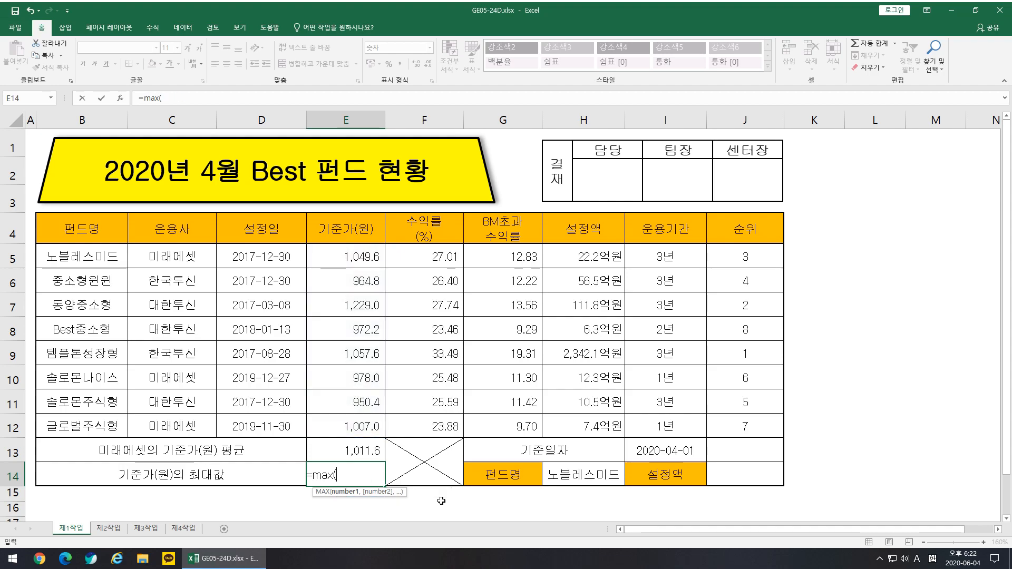
- Complete the E14 formula as =MAX(기준가), using the defined name 기준가
text(r)
key(BackSpace)
key(Hangul)
text(기준ㄱㅏ))
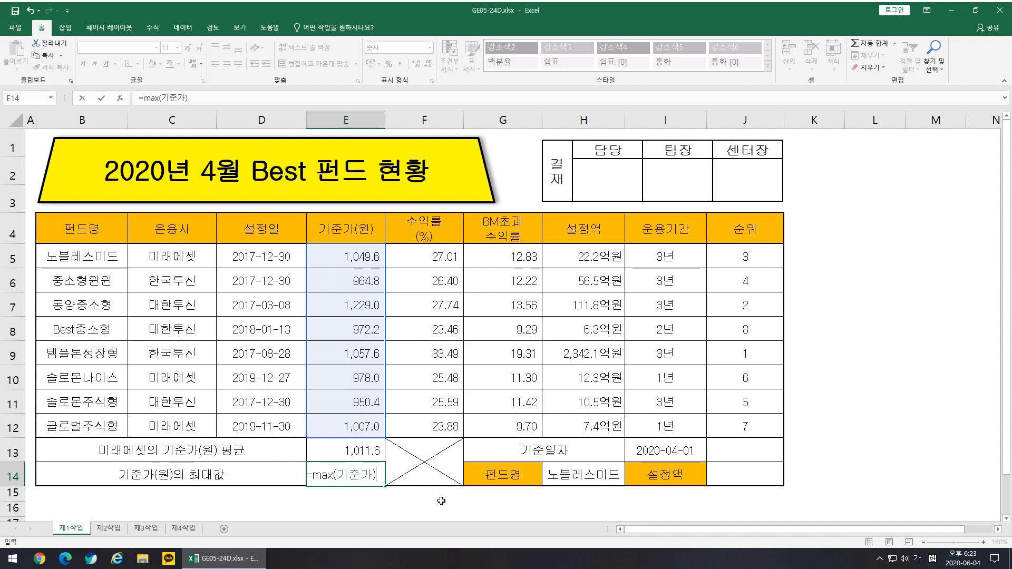
key(Return)
key(Up)
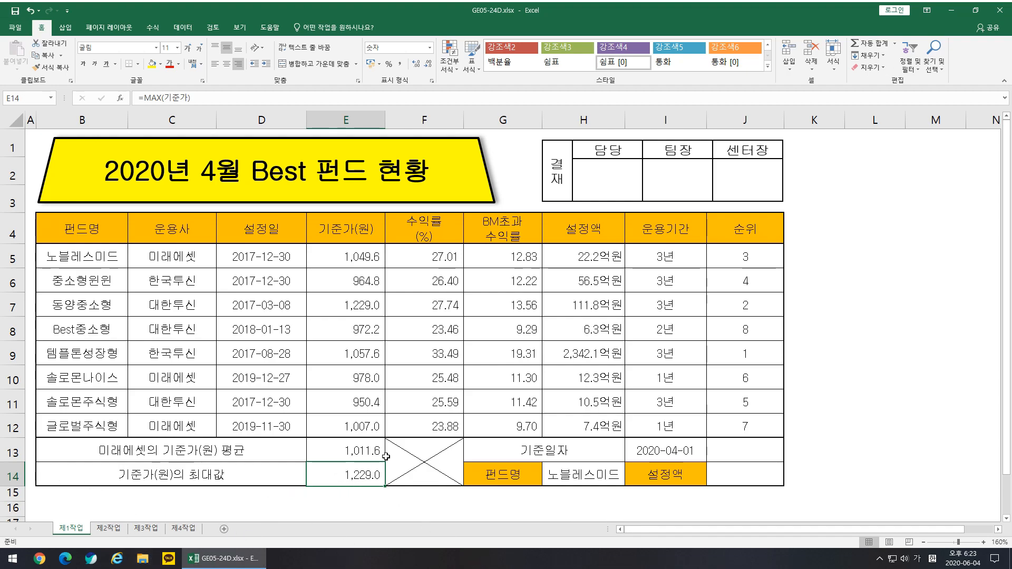
- Format the 기준가(원)의 최대값 in E14 to display no decimal places
click(421, 66)
click(432, 66)
click(433, 65)
- Check the 기준일자 task in the instructions image and enter =WEEKDAY(I13) in J13
drag(1011, 133, 479, 75)
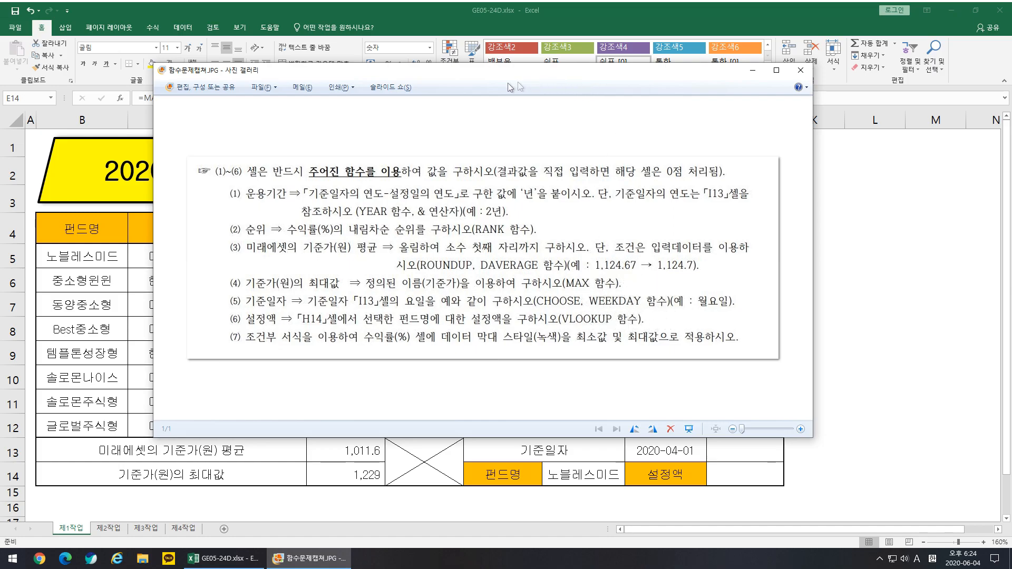
drag(410, 71, 1011, 208)
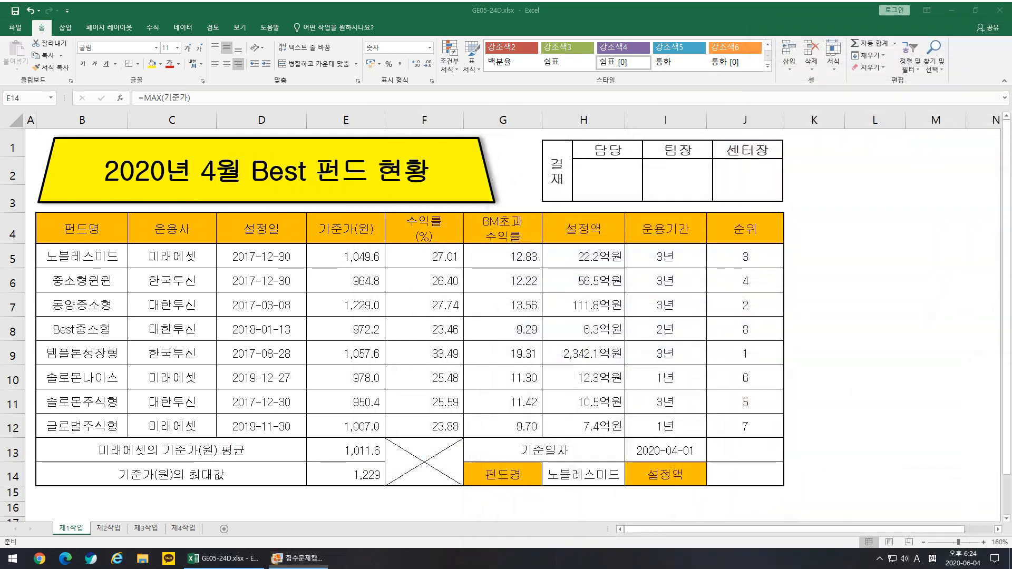
click(744, 451)
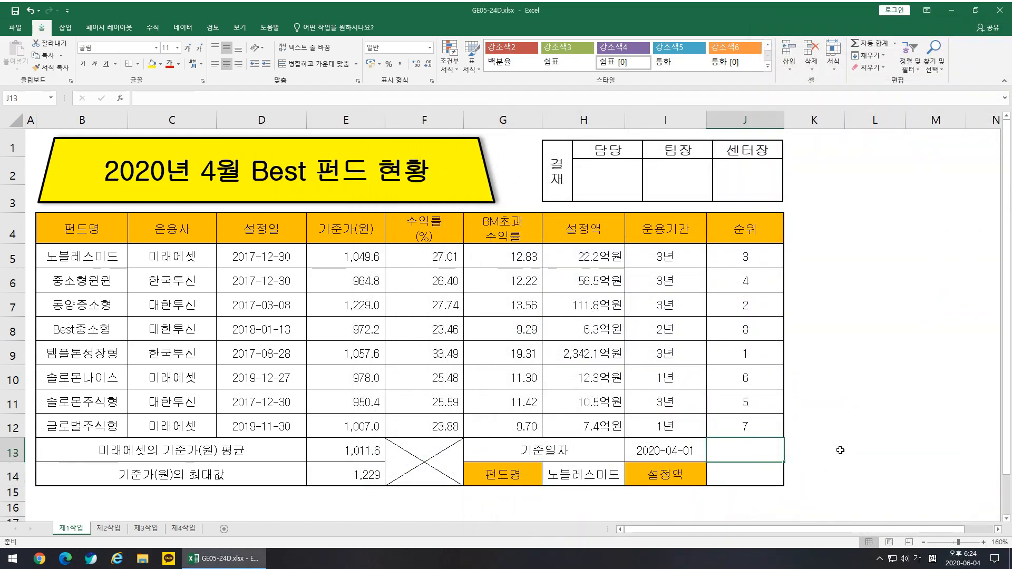
text(=ㅈ)
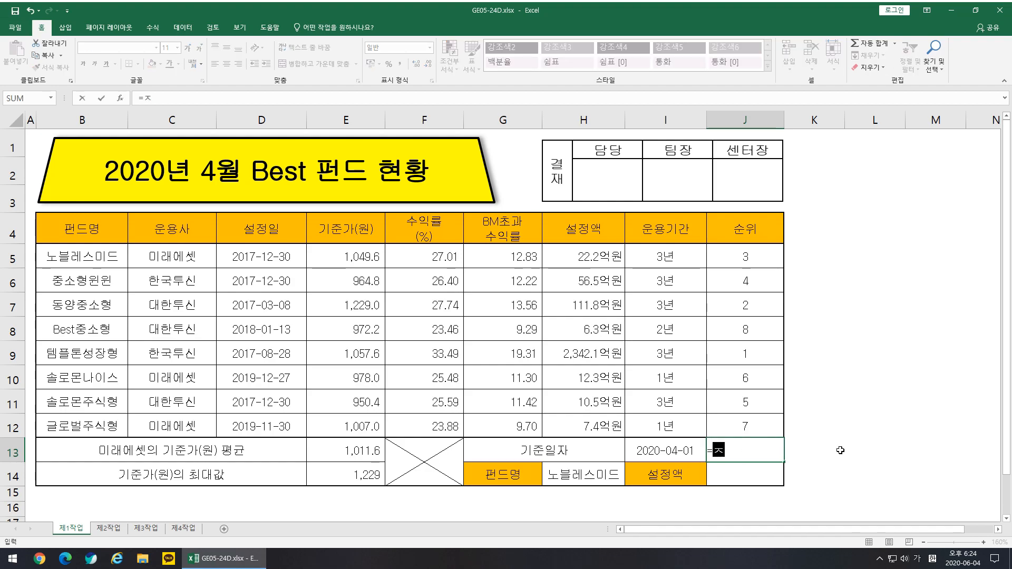
key(Hangul)
text(w)
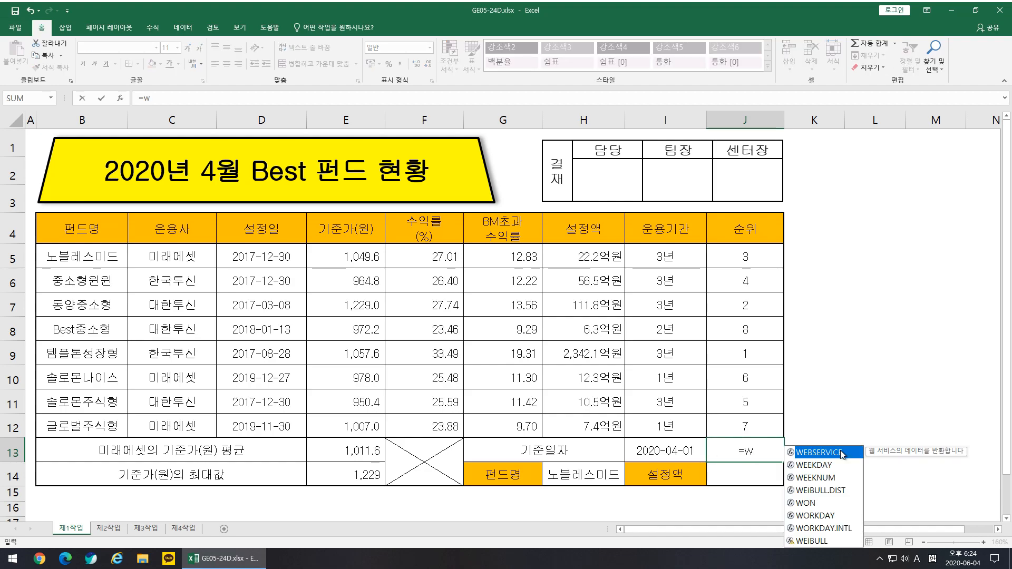
text(eek)
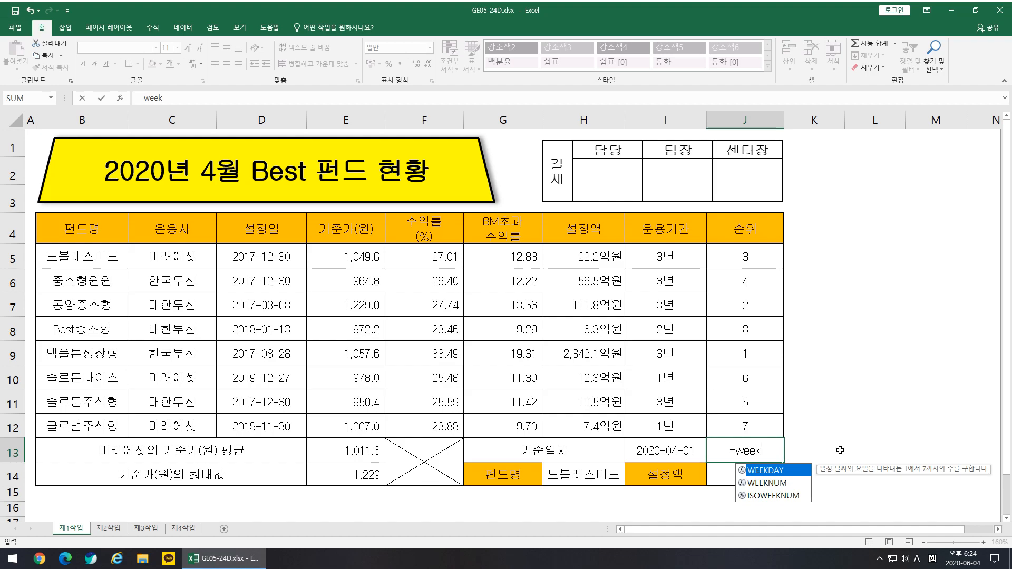
text(day()
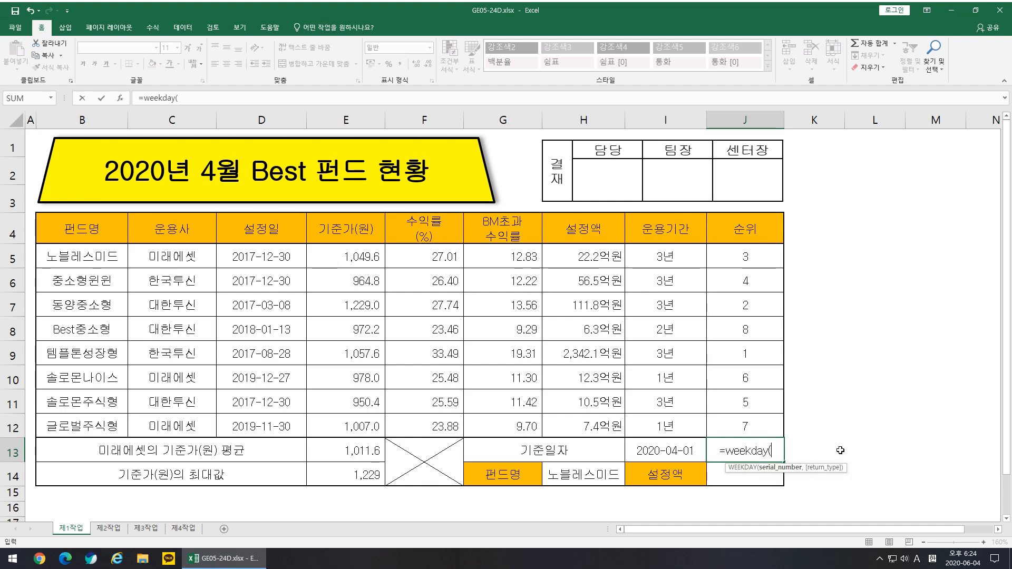
click(670, 450)
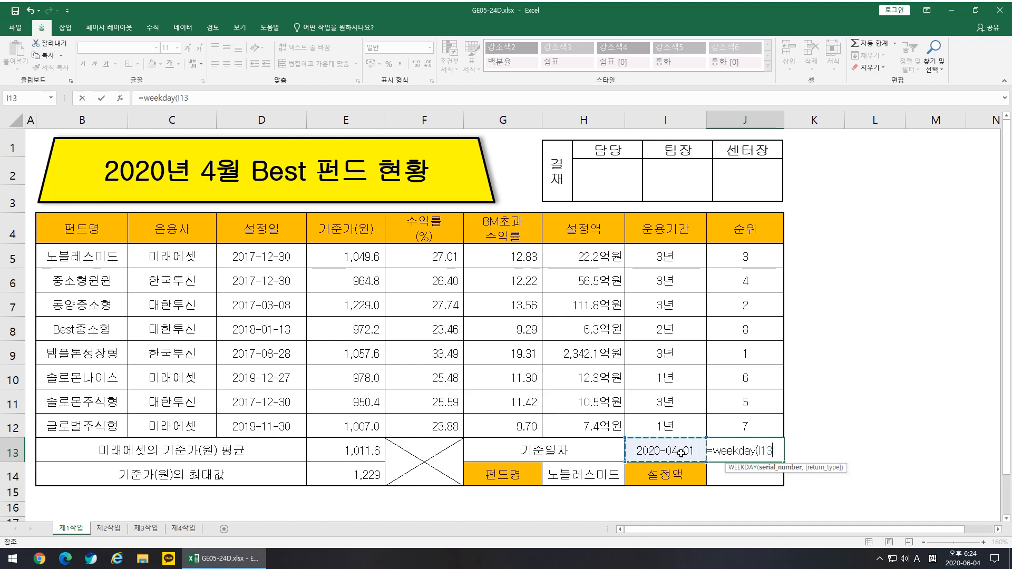
text())
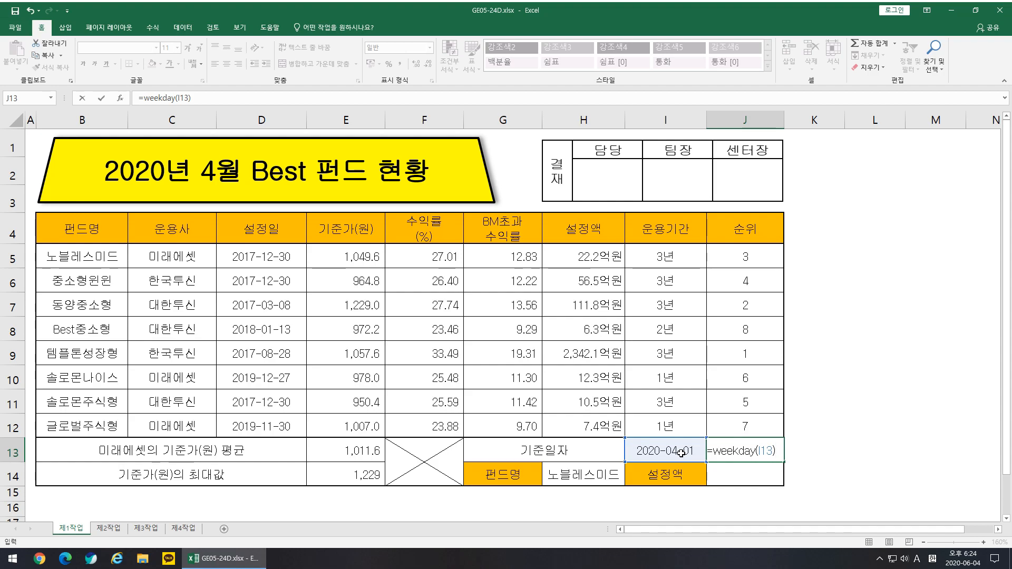
key(ctrl+Return)
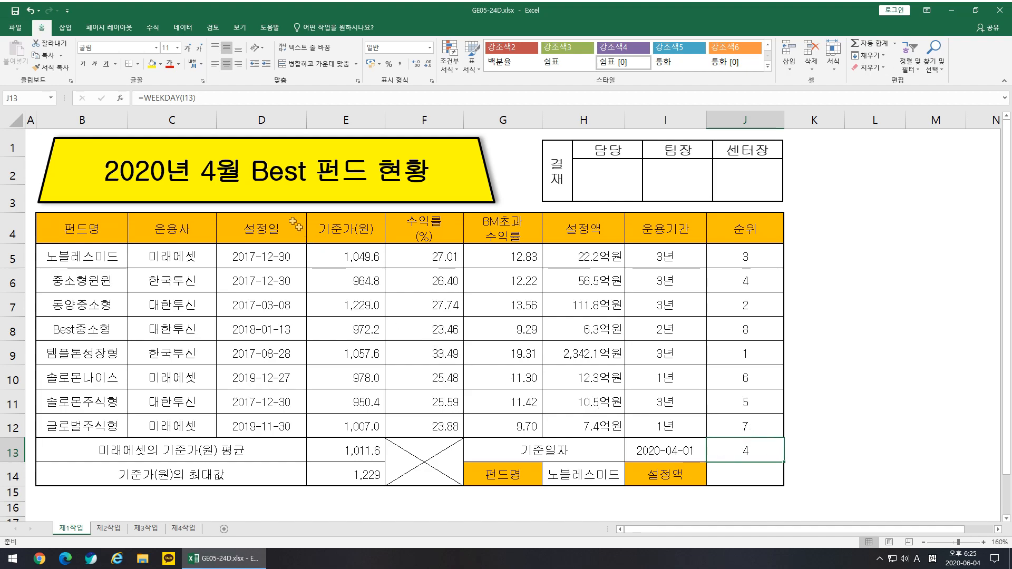
- Wrap the J13 formula in CHOOSE, using WEEKDAY(I13) as the index number
click(146, 98)
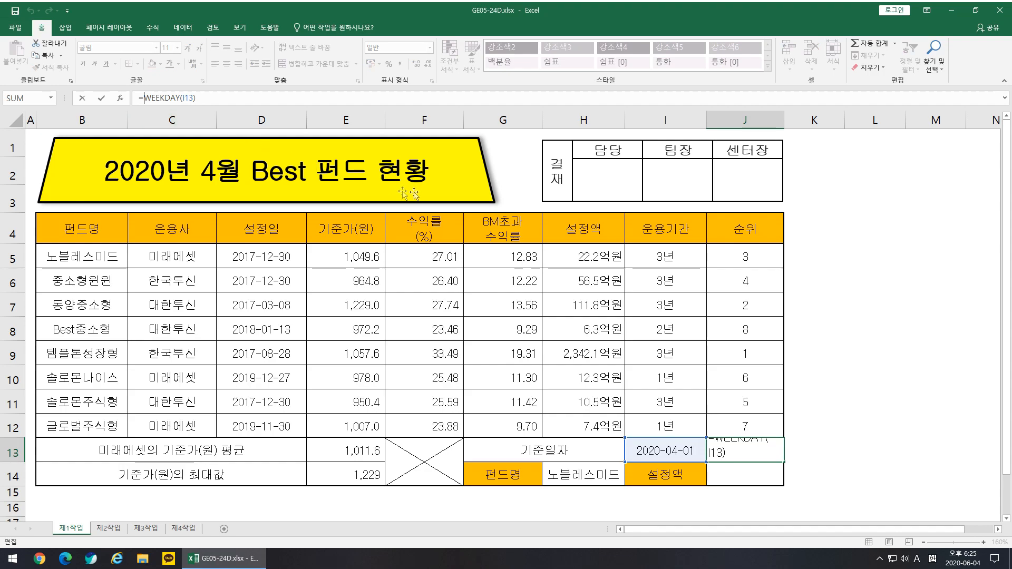
text(choose)
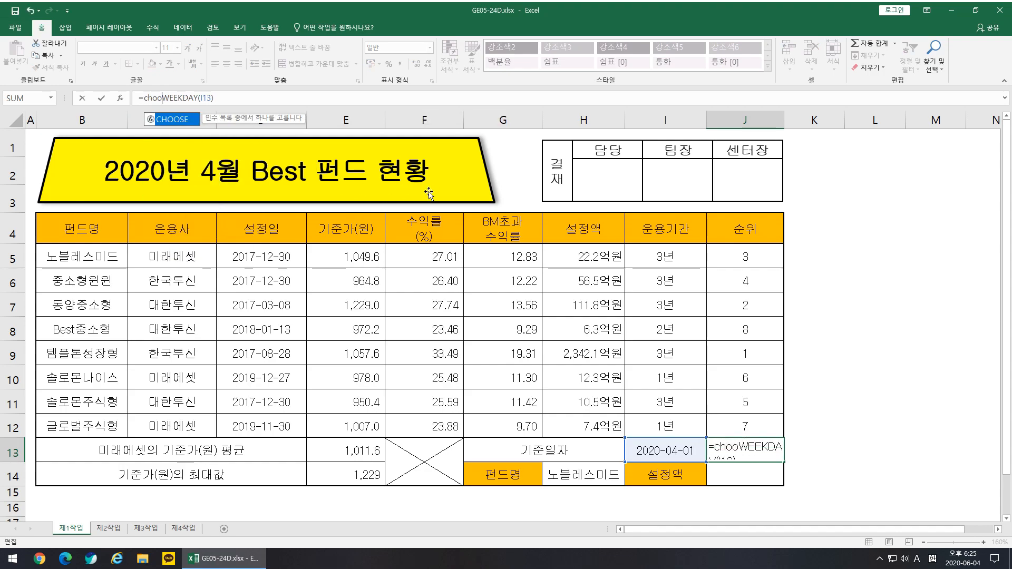
text(()
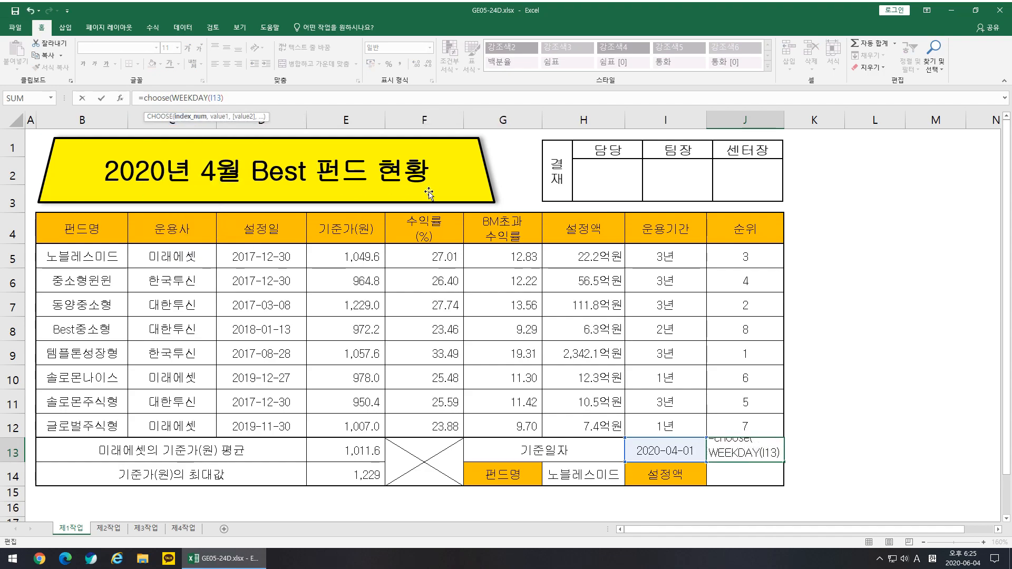
click(245, 97)
drag(224, 98, 171, 99)
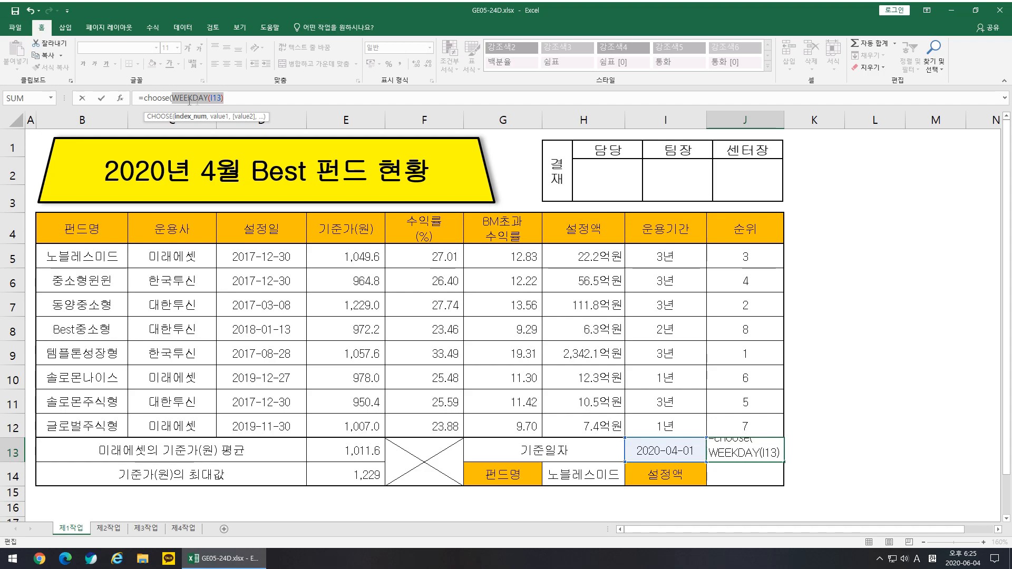
click(238, 101)
text(,)
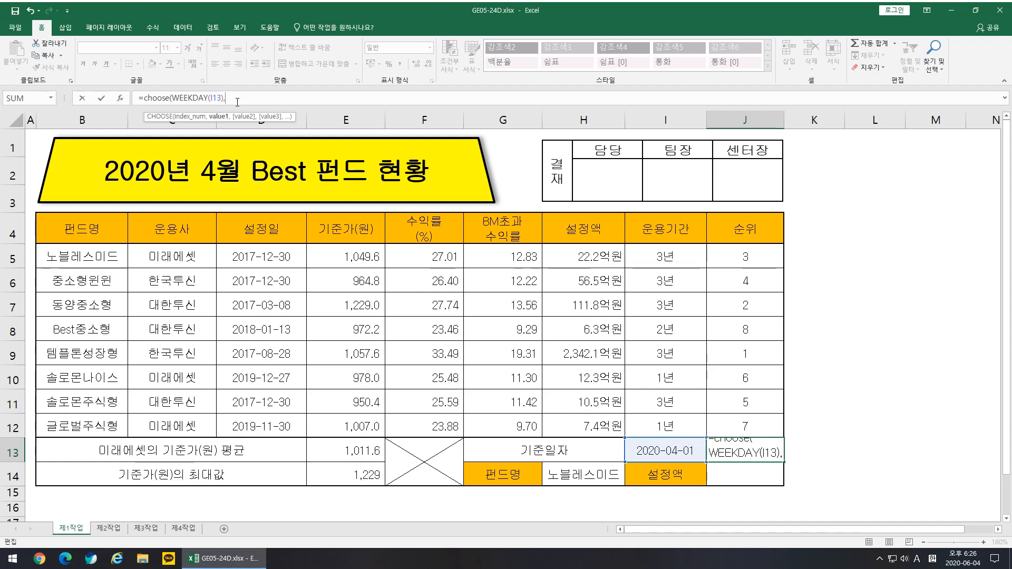
- Add "일요일", "월요일" and "화요일" as the first three CHOOSE values in the J13 formula
text("d)
key(BackSpace)
key(Hangul)
text(일)
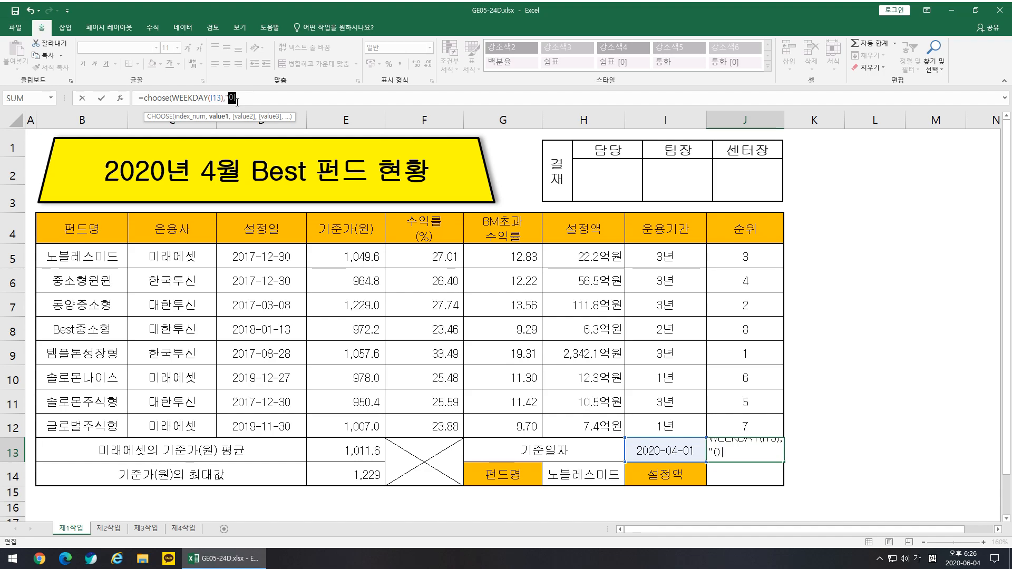
text(요일",)
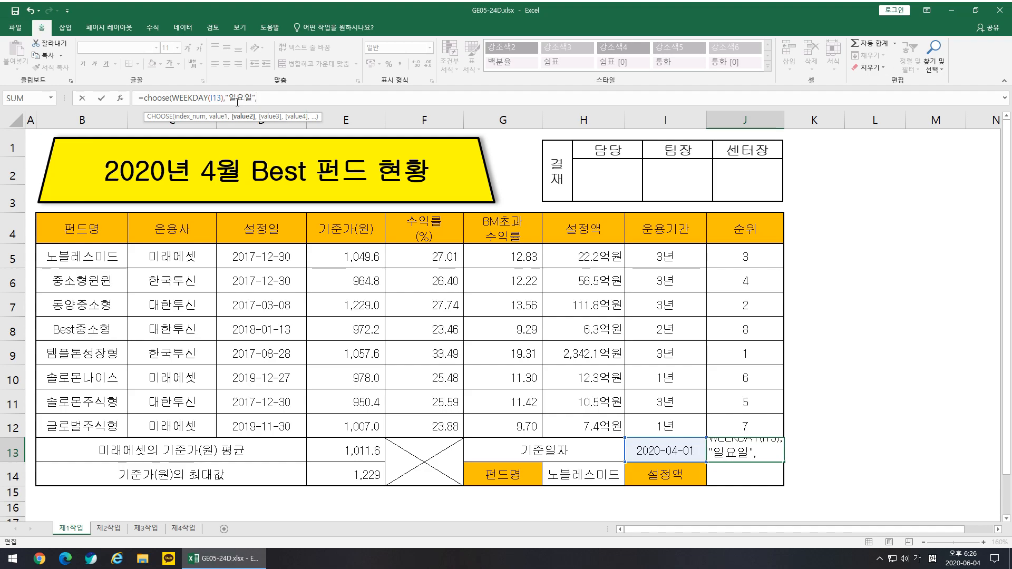
text("월)
text(요일")
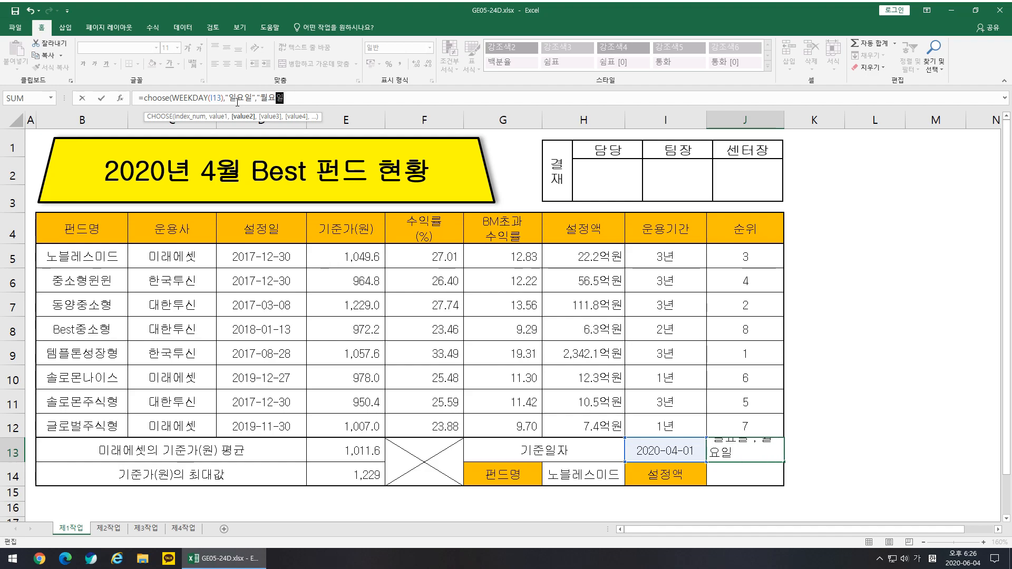
text(,")
text(황)
text(요일")
text(,"화요일",")
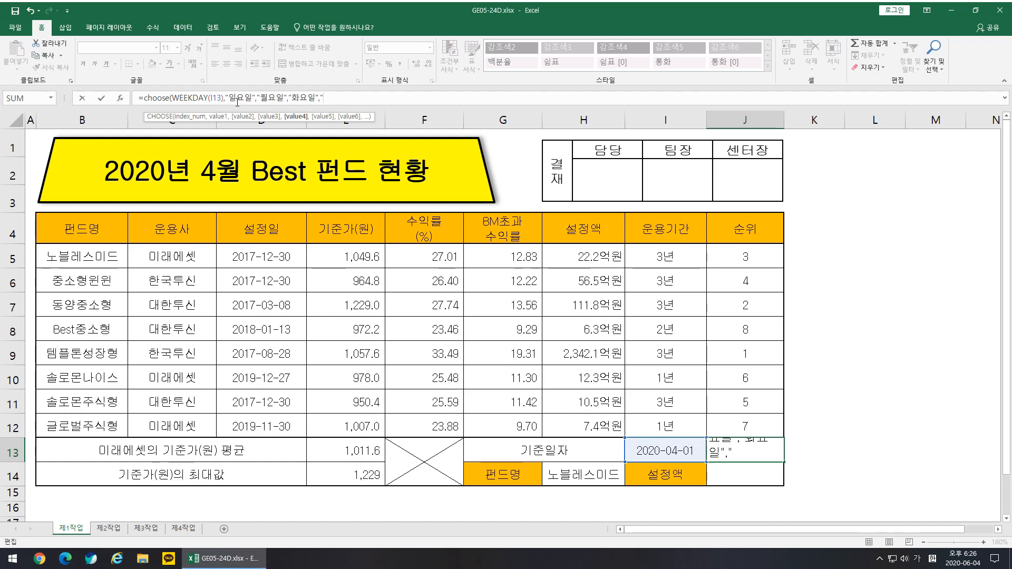
- Copy the repeating 요일"," fragment and reuse it to add the 수요일, 목요일, 금요일 and 토요일 values to the CHOOSE formula
key(shift+Left)
key(shift+Left)
key(shift+Left)
key(shift+Left)
key(shift+Left)
key(ctrl+c)
key(Right)
text(수)
key(ctrl+v)
text(목)
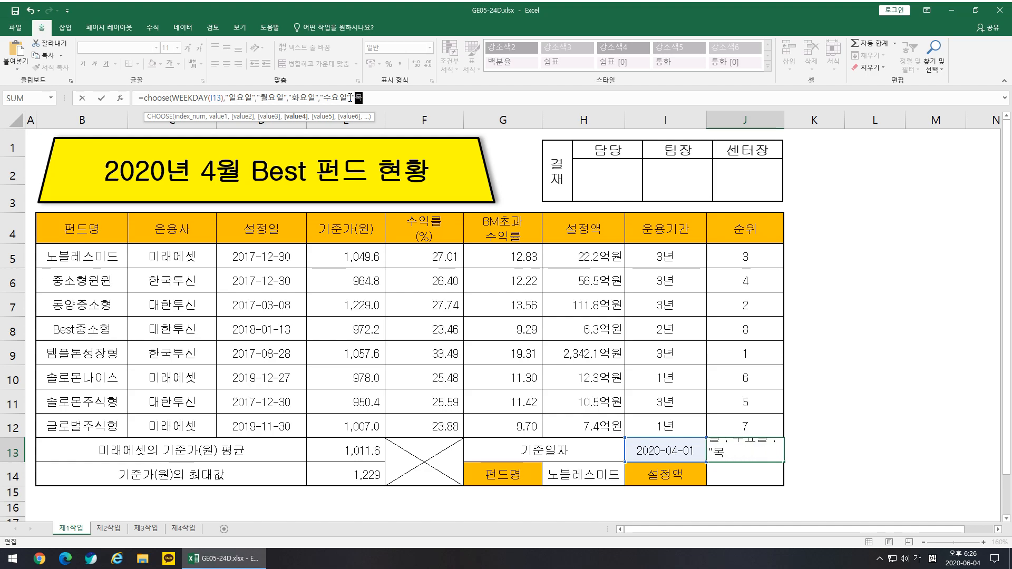
key(ctrl+v)
text(ㄱ금)
key(ctrl+v)
text(토)
key(ctrl+v)
text())
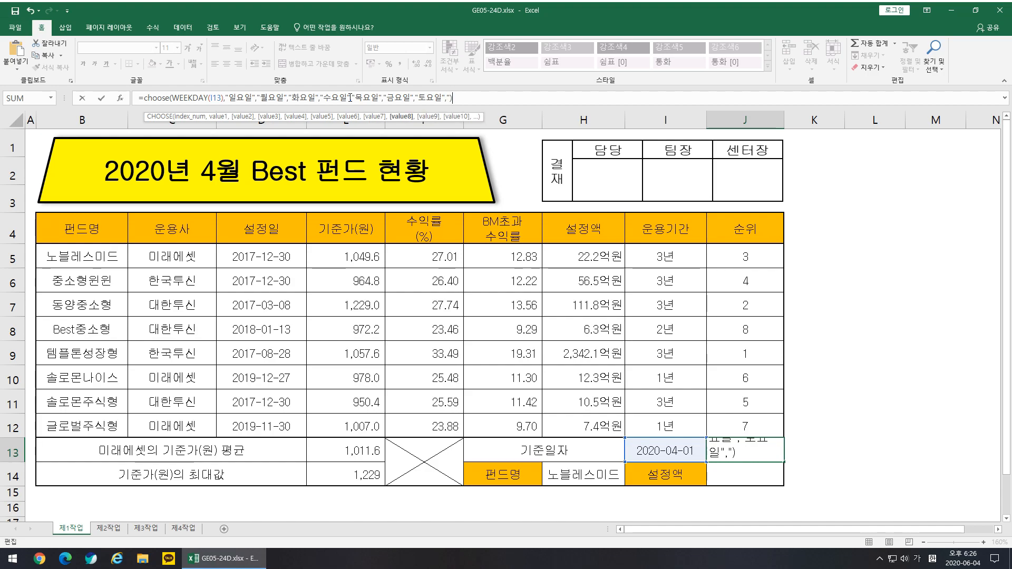
- Remove the surplus comma and quotation mark after "토요일" and commit the CHOOSE formula in J13
drag(179, 97, 342, 97)
click(252, 97)
drag(419, 98, 429, 97)
click(462, 98)
key(BackSpace)
key(BackSpace)
text(₩)
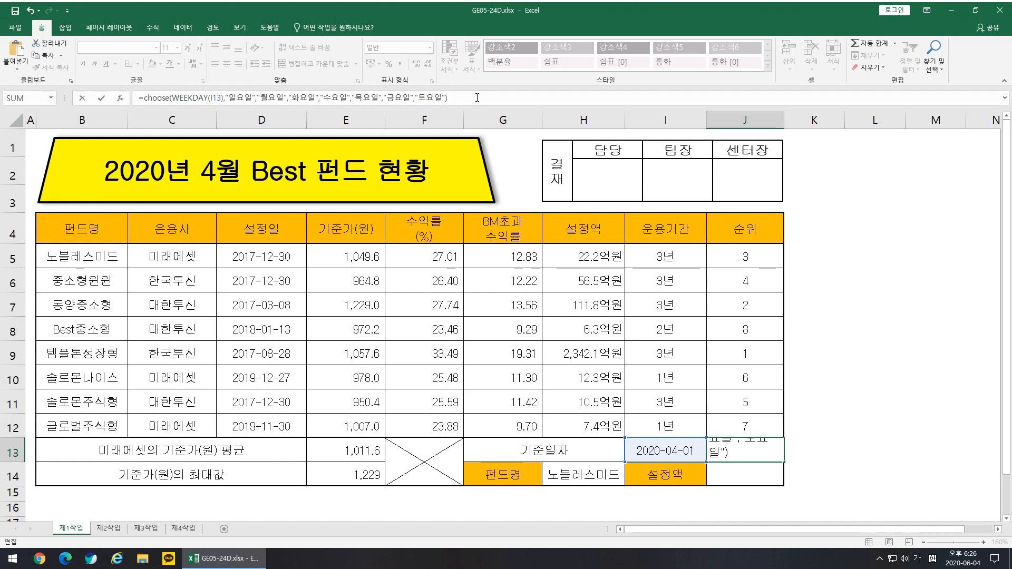
key(Return)
key(Return)
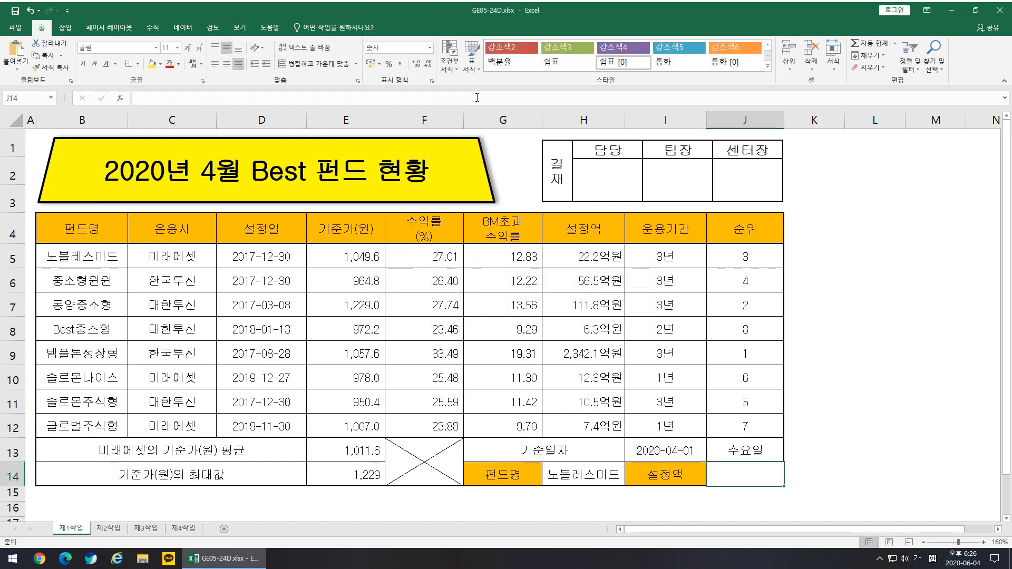
- Test the weekday formula by changing the 기준일자 in I13 to 2020-04-05 and check J13
click(782, 458)
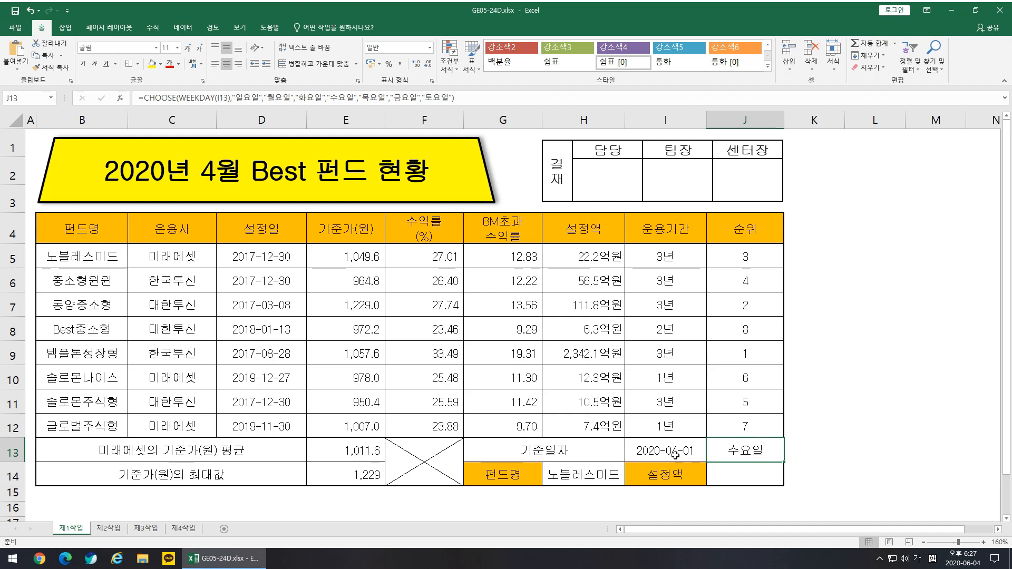
double_click(694, 451)
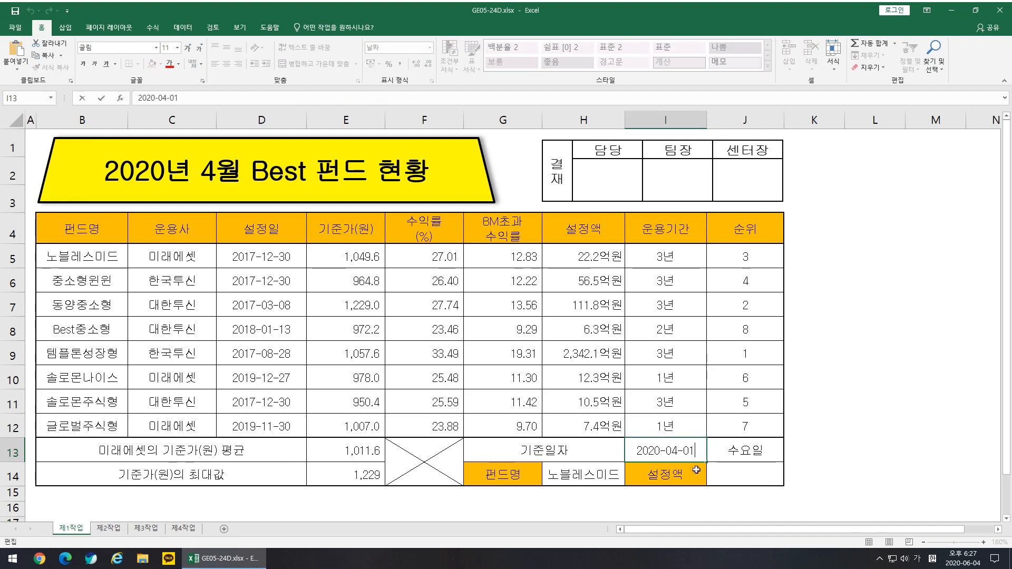
key(BackSpace)
text(5)
key(Return)
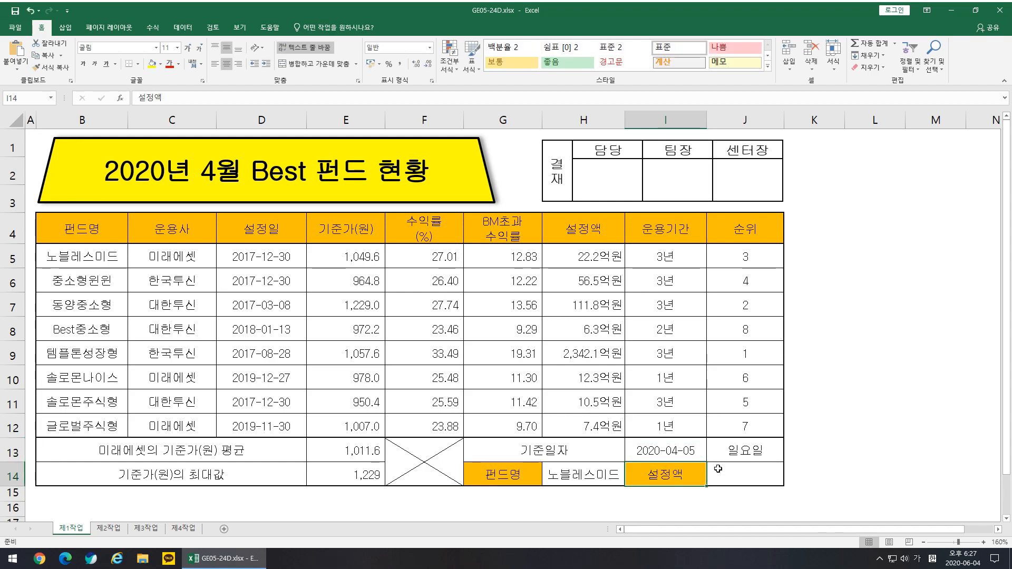
click(747, 448)
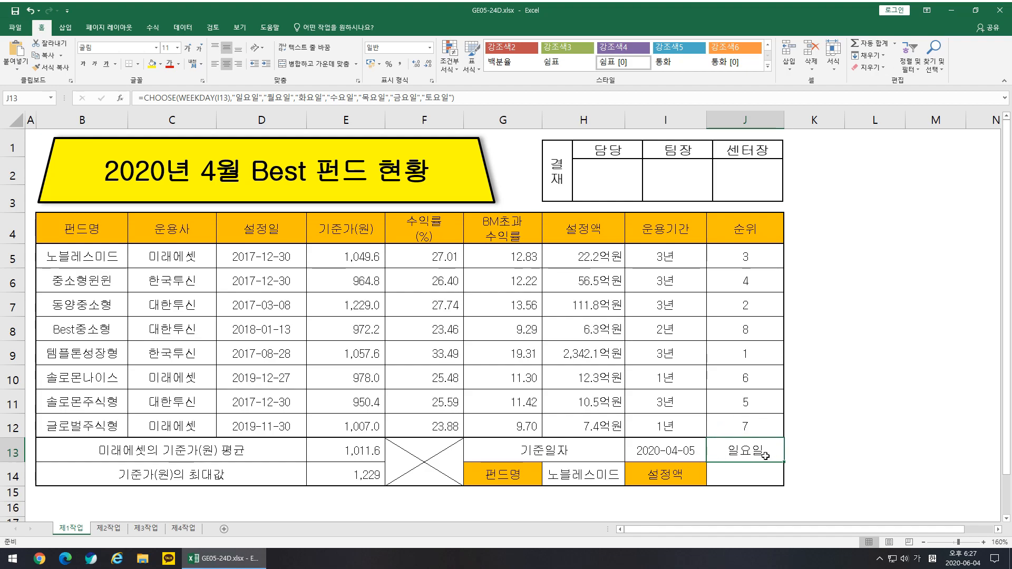
- Set the 기준일자 in I13 back to 2020-04-01 and check the weekday in J13
double_click(696, 452)
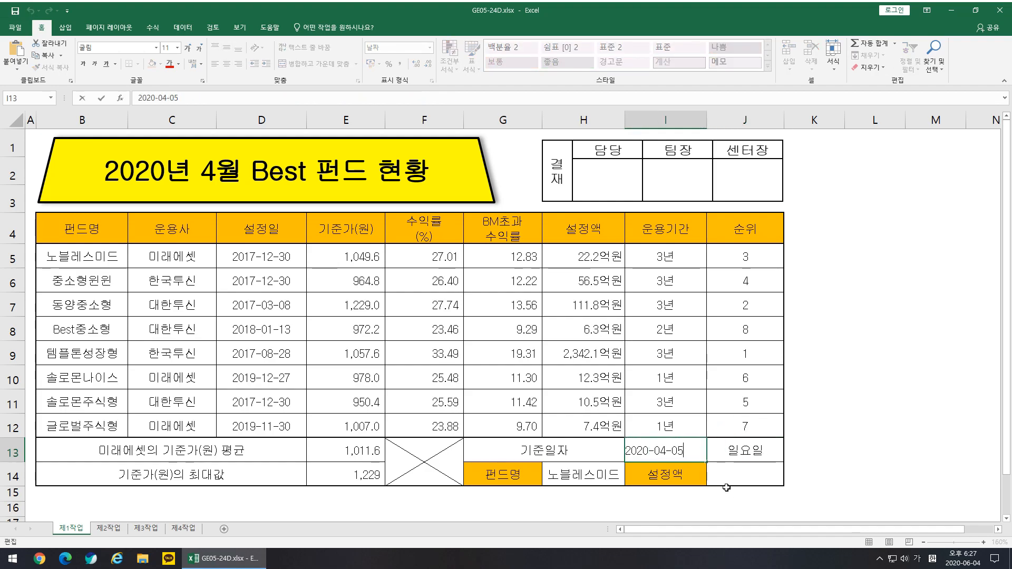
key(BackSpace)
text(\)
key(BackSpace)
text(1)
key(Return)
click(750, 454)
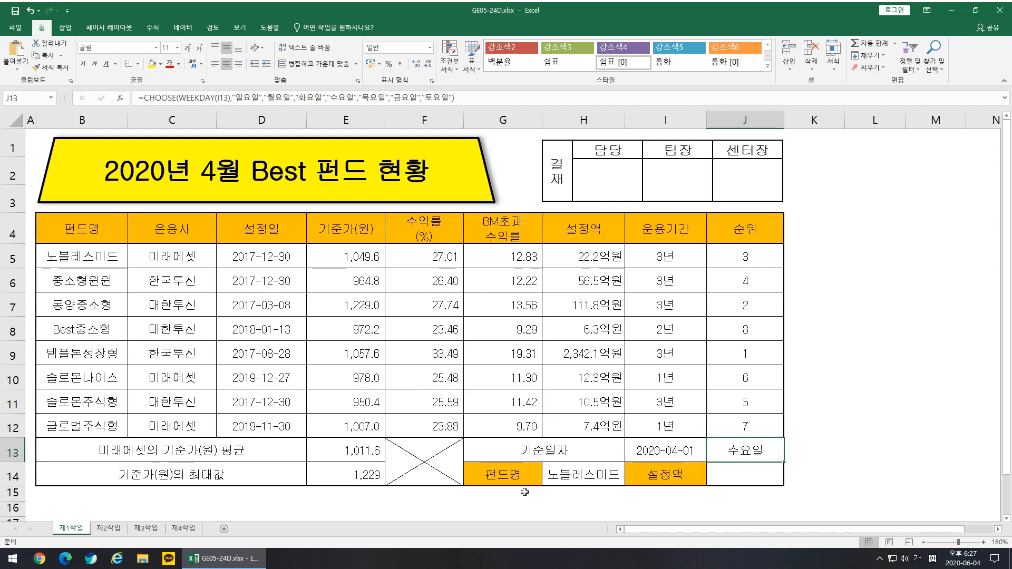
- Review the task list image and start a VLOOKUP formula in J14 with H14 as the lookup value
drag(1011, 161, 525, 88)
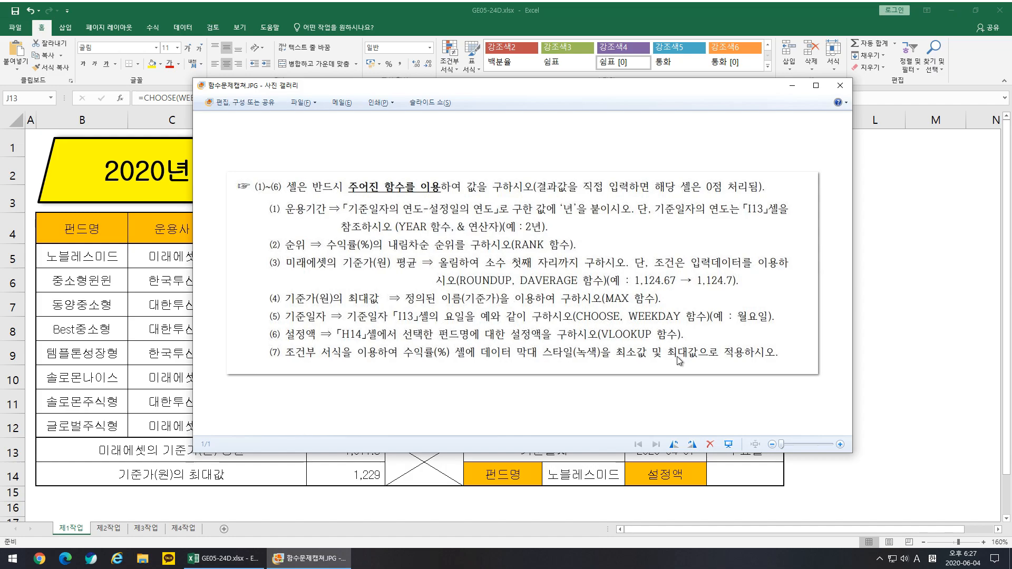
click(840, 85)
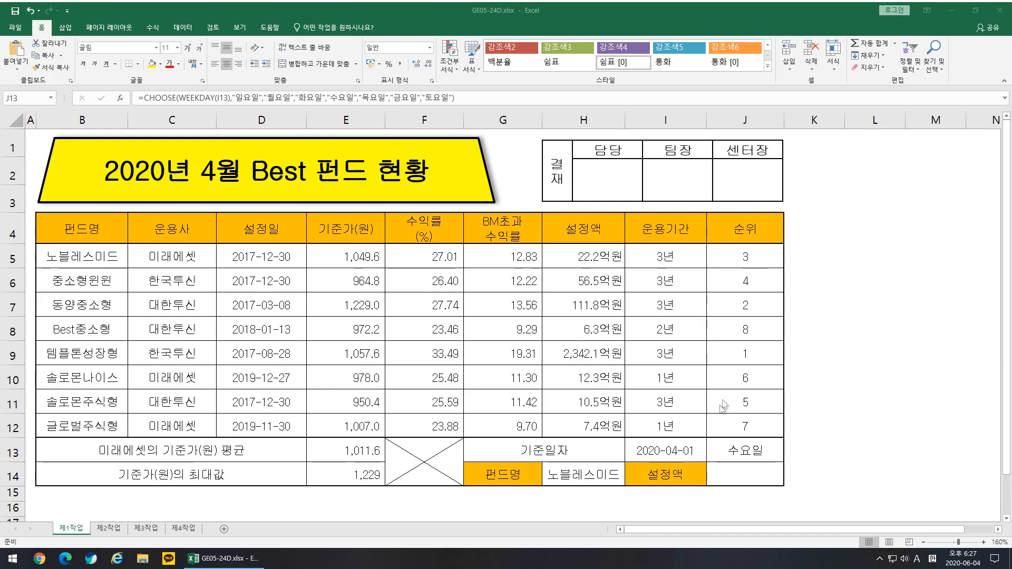
click(745, 481)
text(=vl)
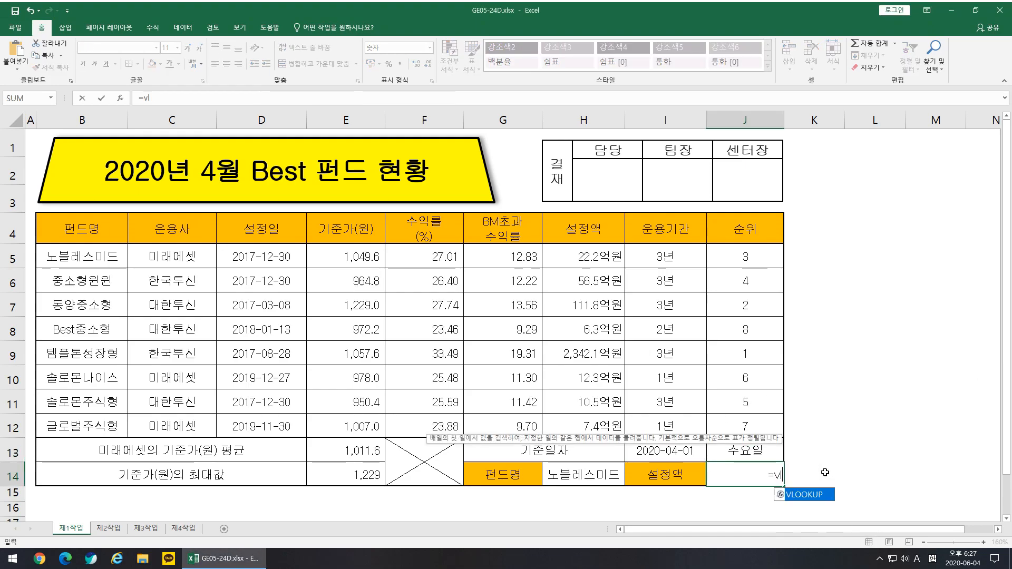
text(oo)
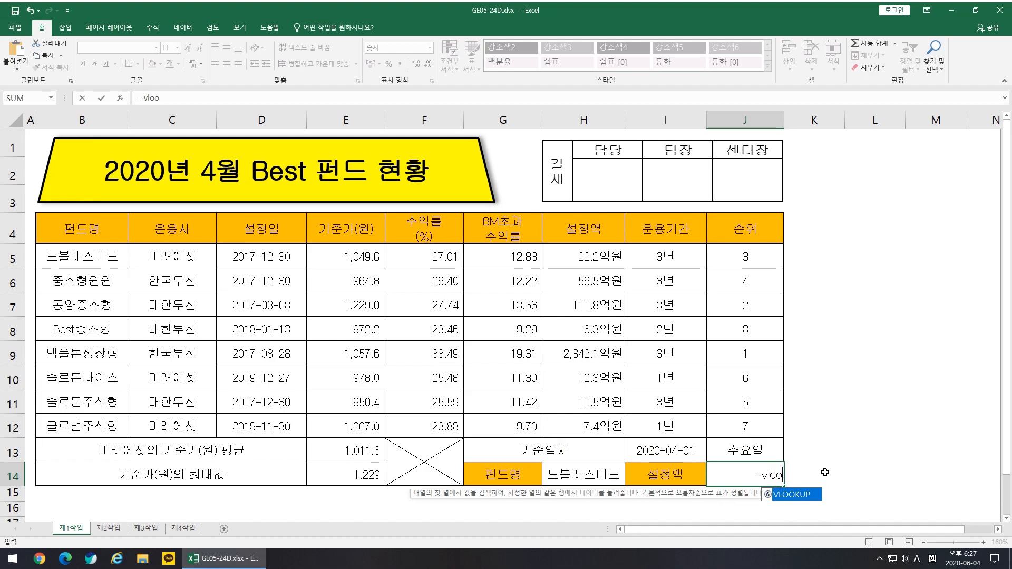
text(kup()
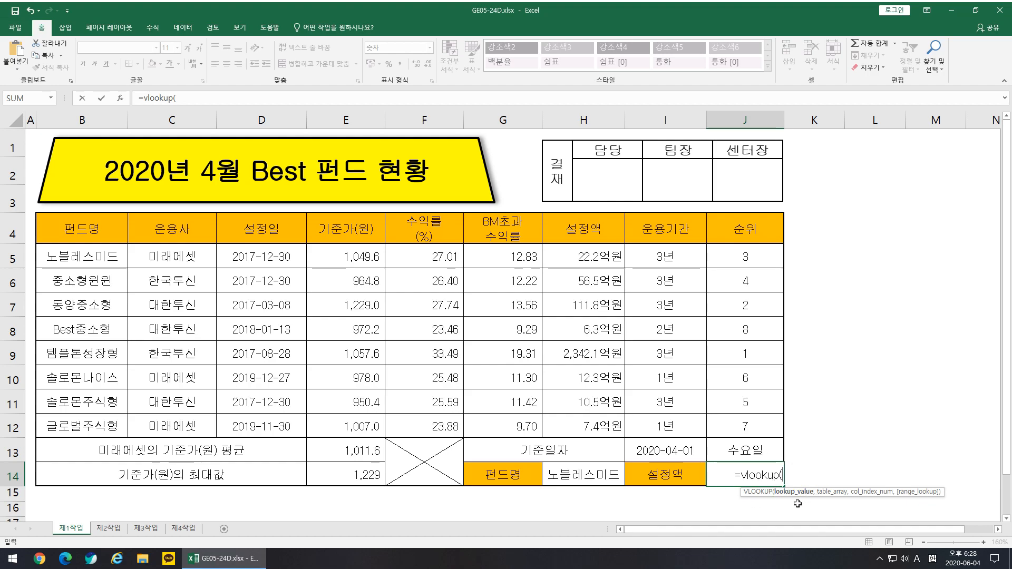
click(591, 478)
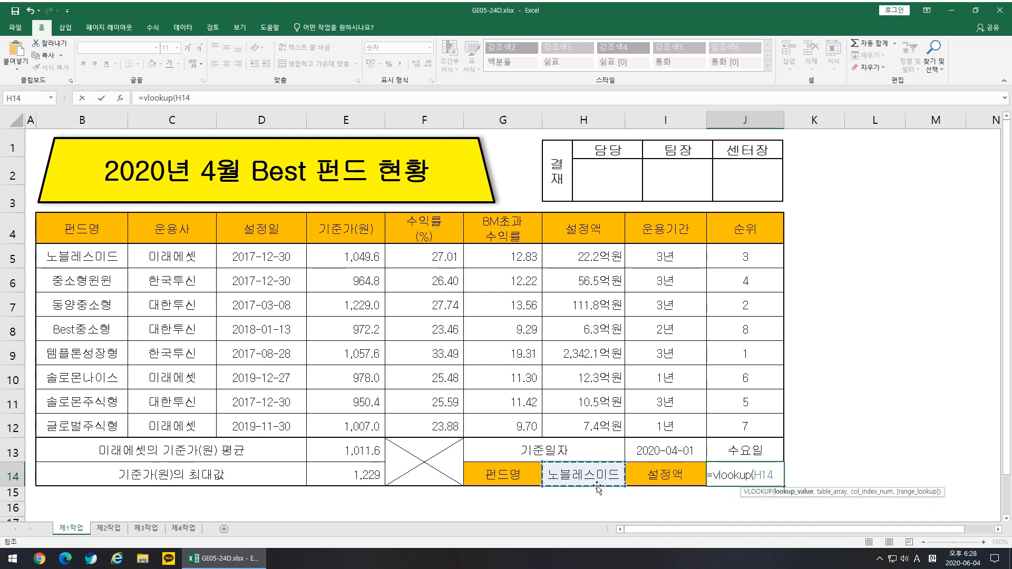
text(,)
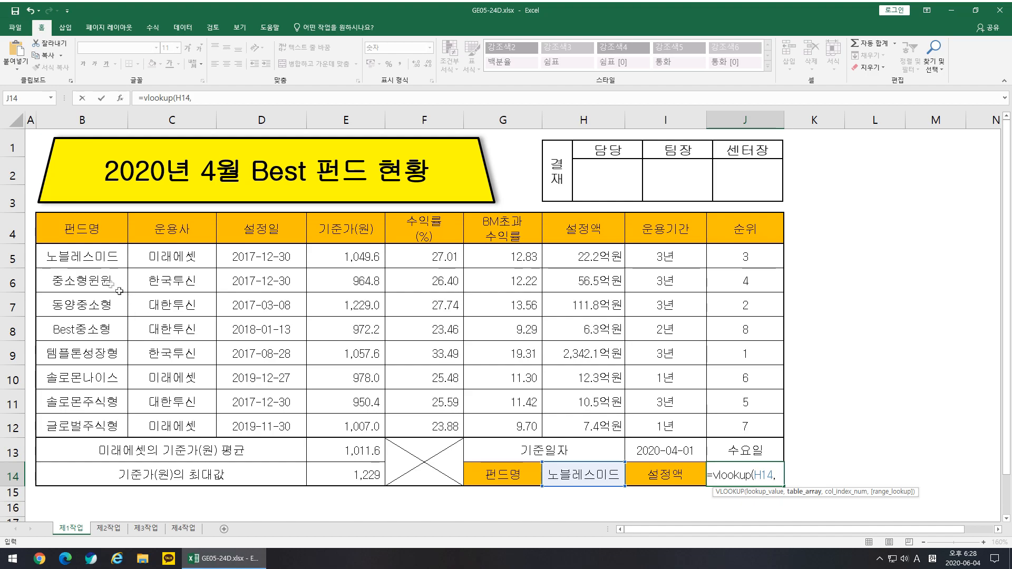
- Complete the VLOOKUP in J14 with table range B5:H12, column index 7 and exact match 0, and commit it
drag(88, 258, 85, 427)
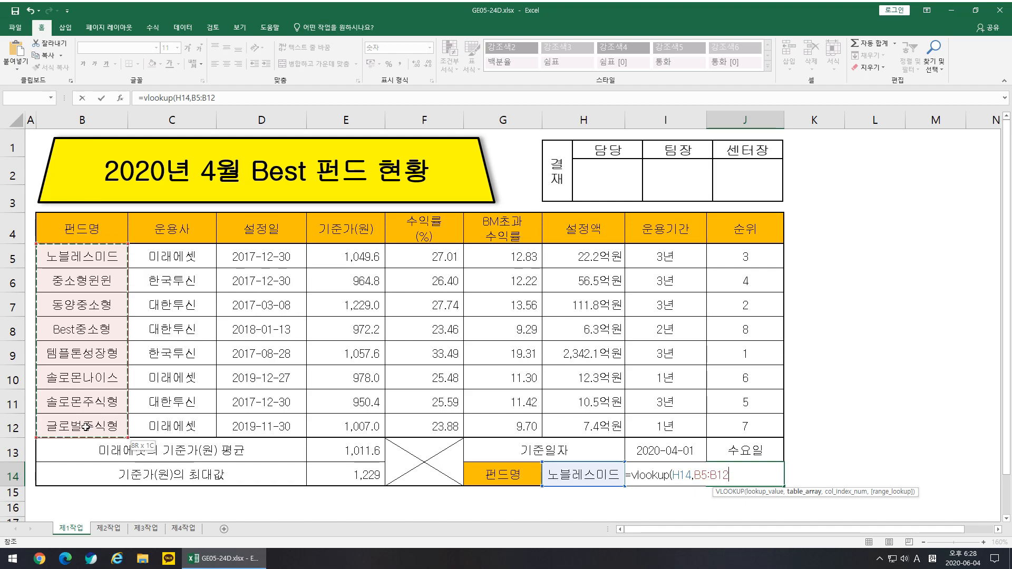
drag(86, 426, 601, 426)
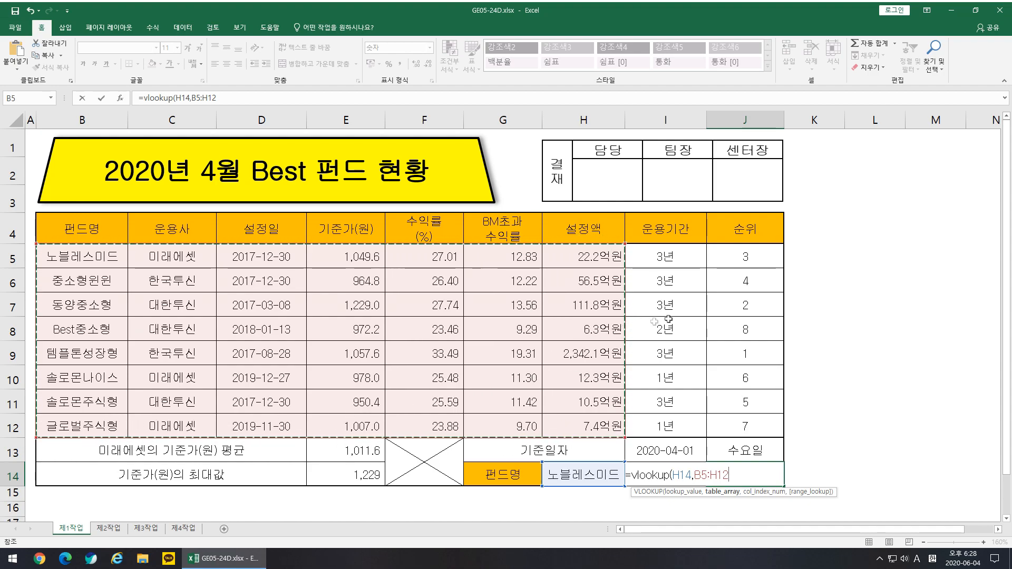
text(,)
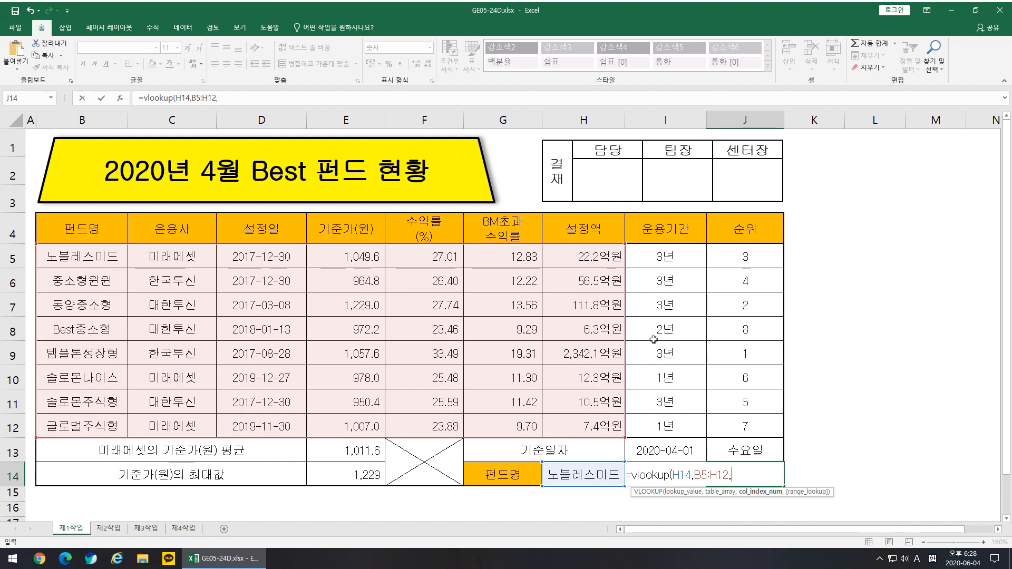
text(7,)
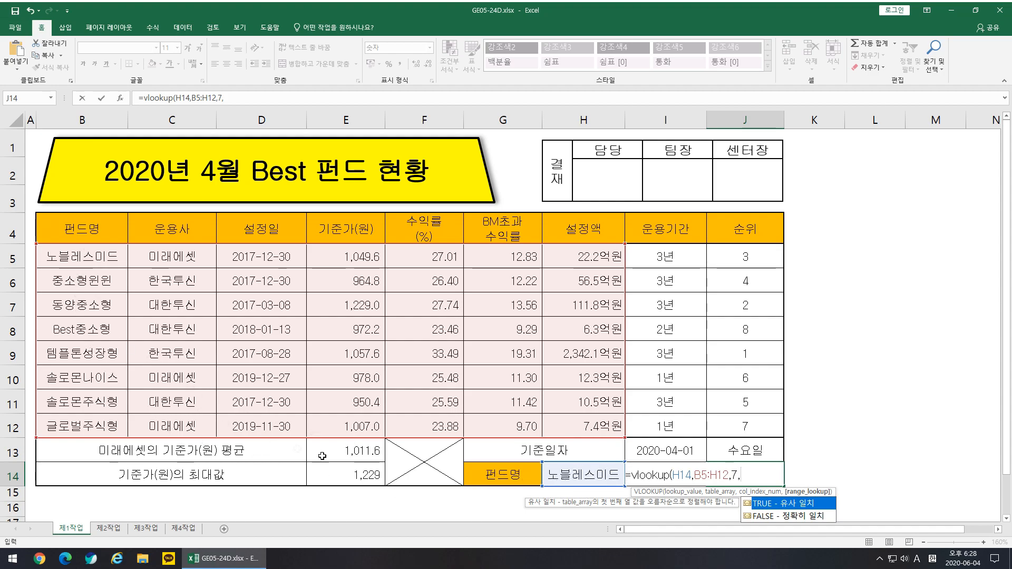
text(0)
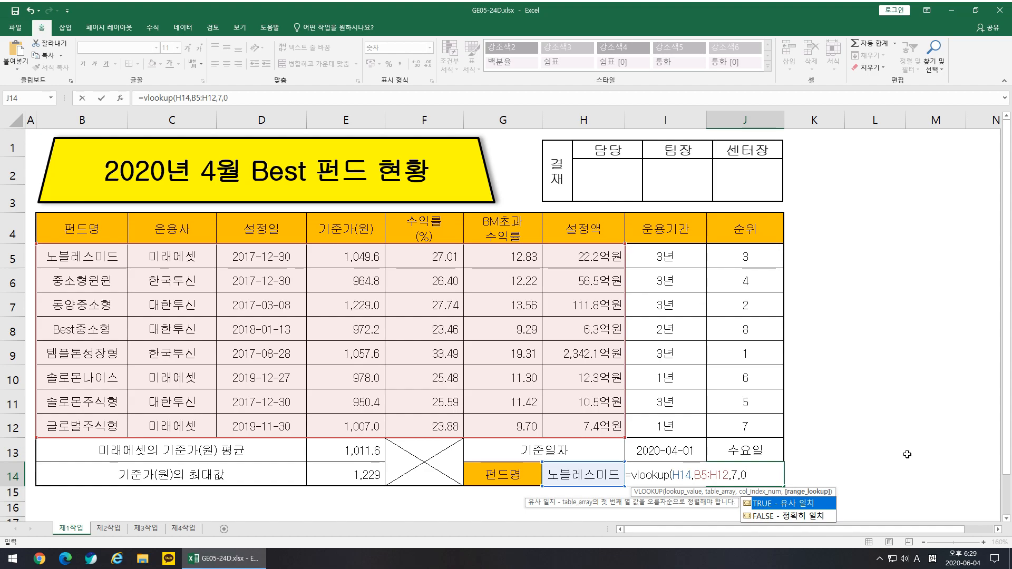
text())
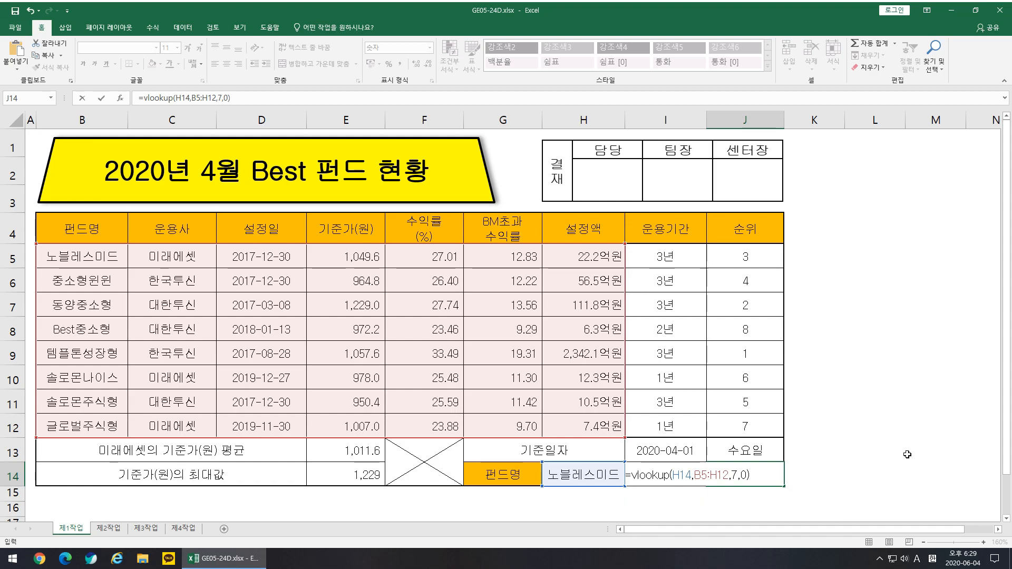
key(ctrl+Return)
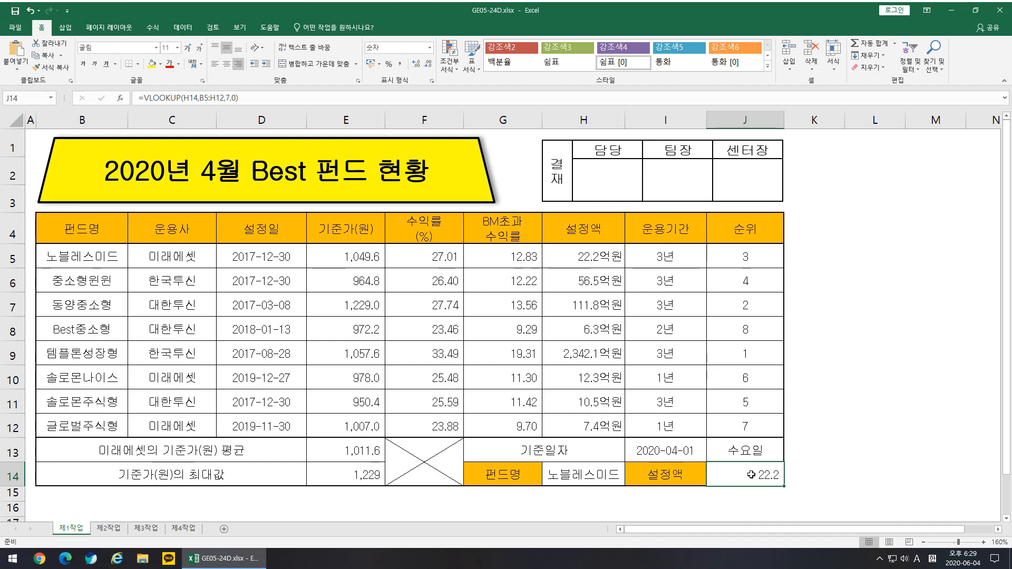
- Test the VLOOKUP by choosing 중소형윈윈 as the 펀드명 in H14
click(609, 474)
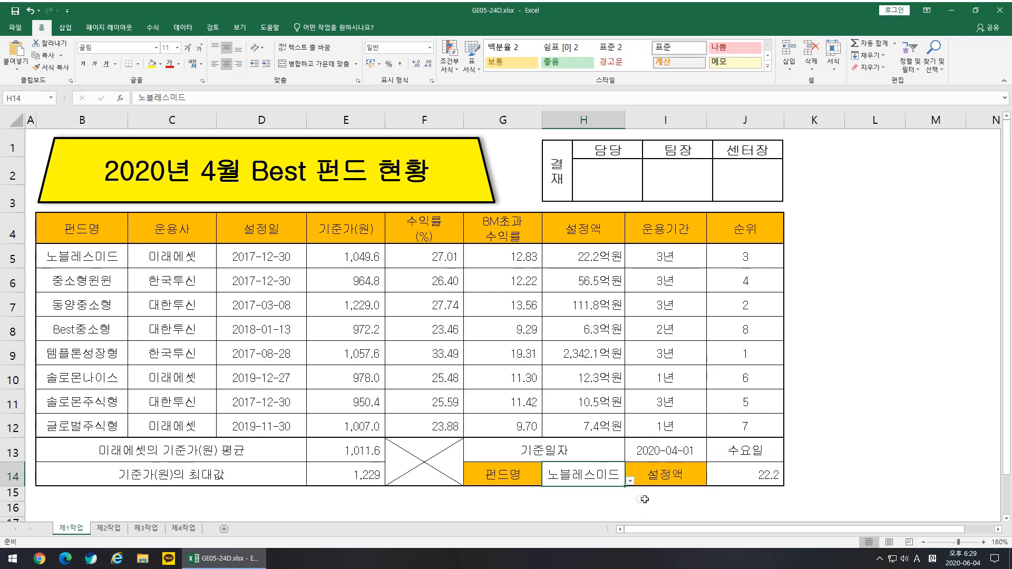
click(630, 481)
key(Down)
key(Down)
key(Up)
key(Return)
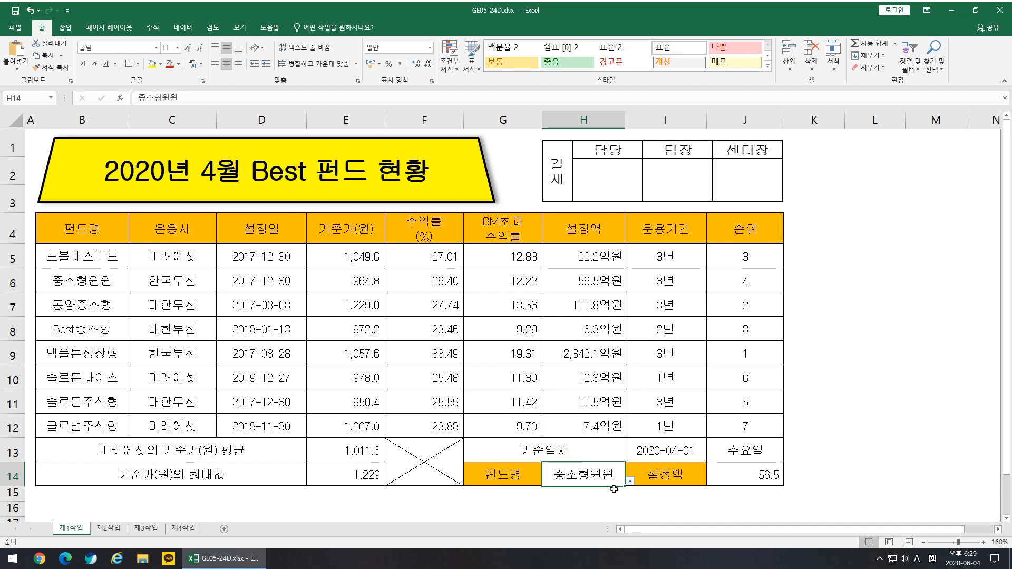
- Set the 펀드명 in H14 back to 노블레스미드 and compare J14 with the 설정액 in H5
click(630, 481)
click(543, 366)
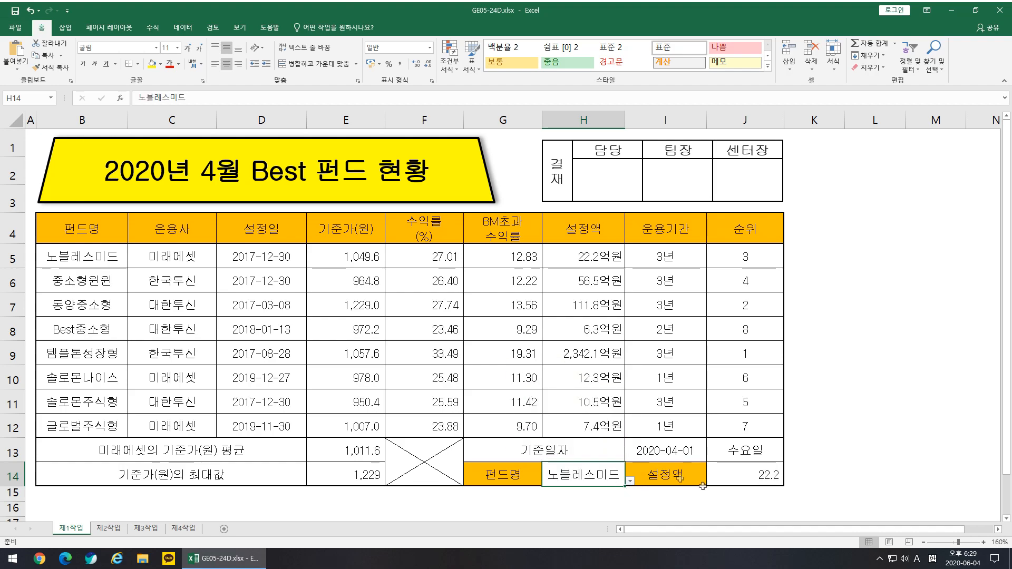
click(746, 475)
click(602, 257)
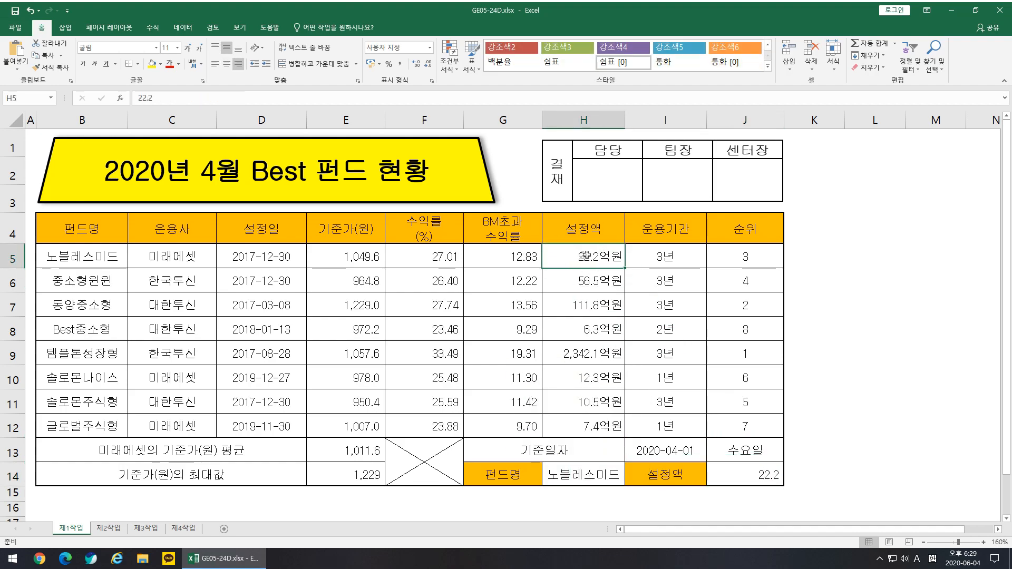
click(745, 476)
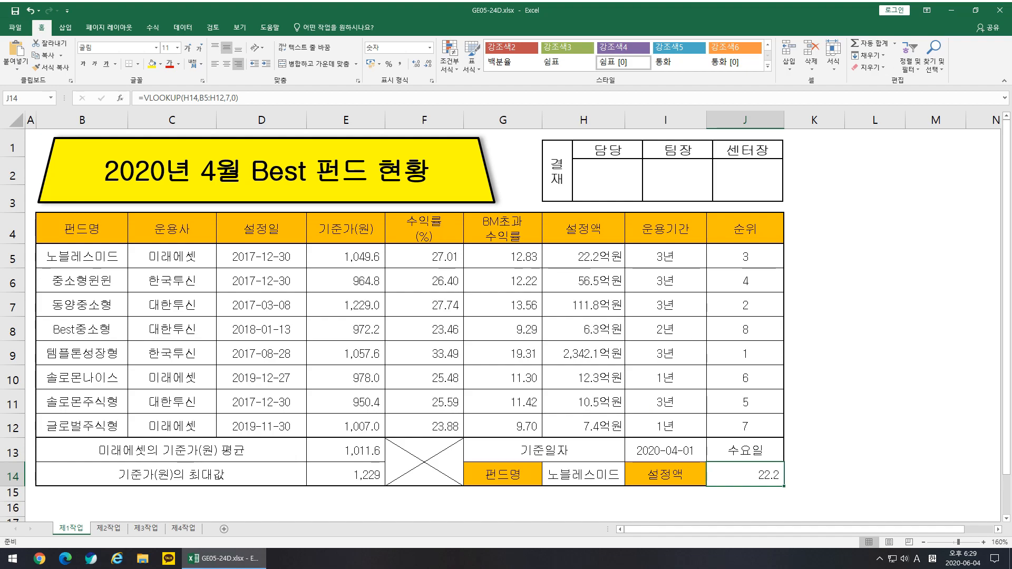
- Check the conditional formatting task in the task list image and apply solid green data bars to the 수익률(%) values in F5:F12
drag(1011, 211, 485, 82)
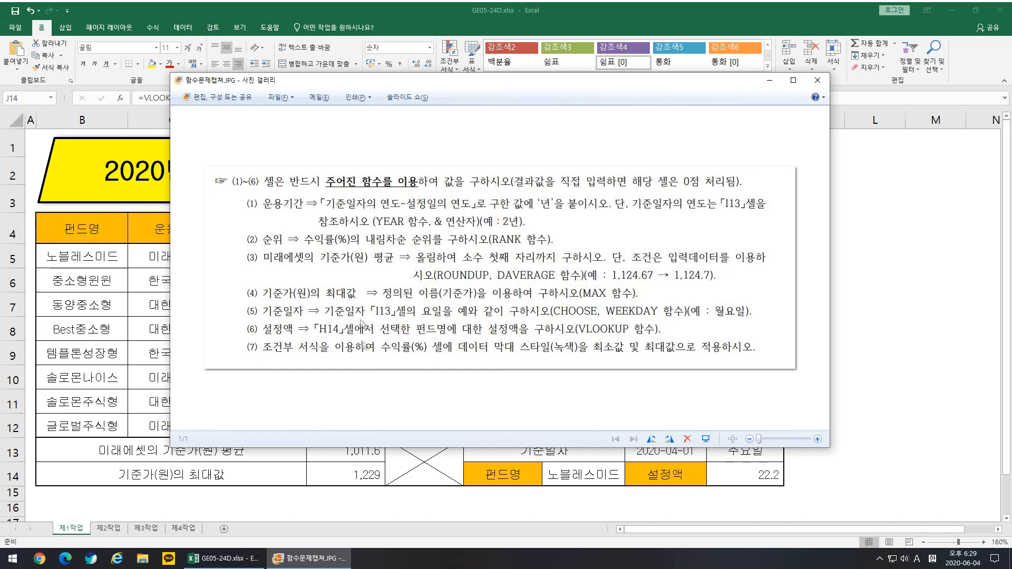
drag(407, 88, 771, 568)
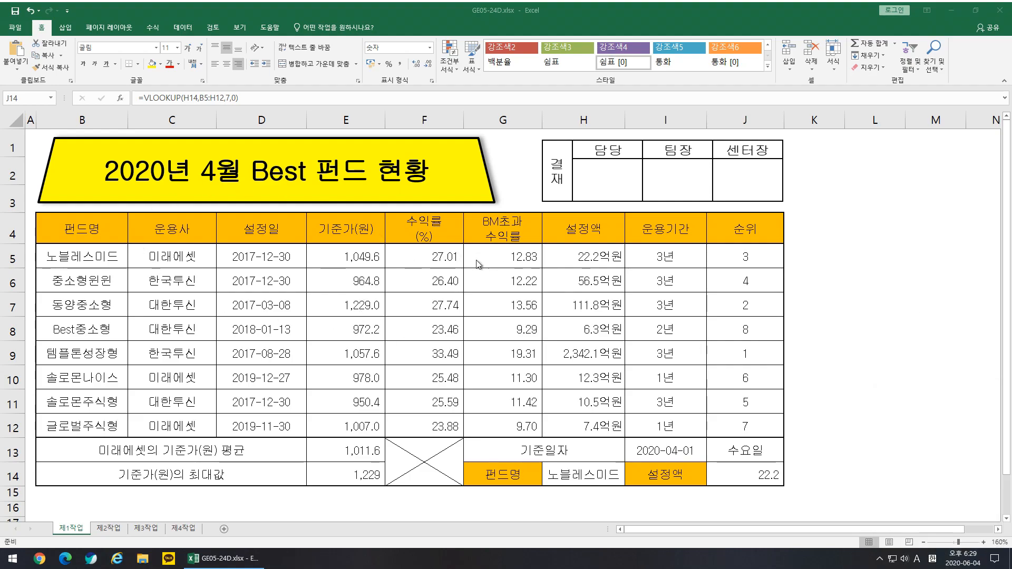
click(440, 258)
drag(442, 257, 435, 425)
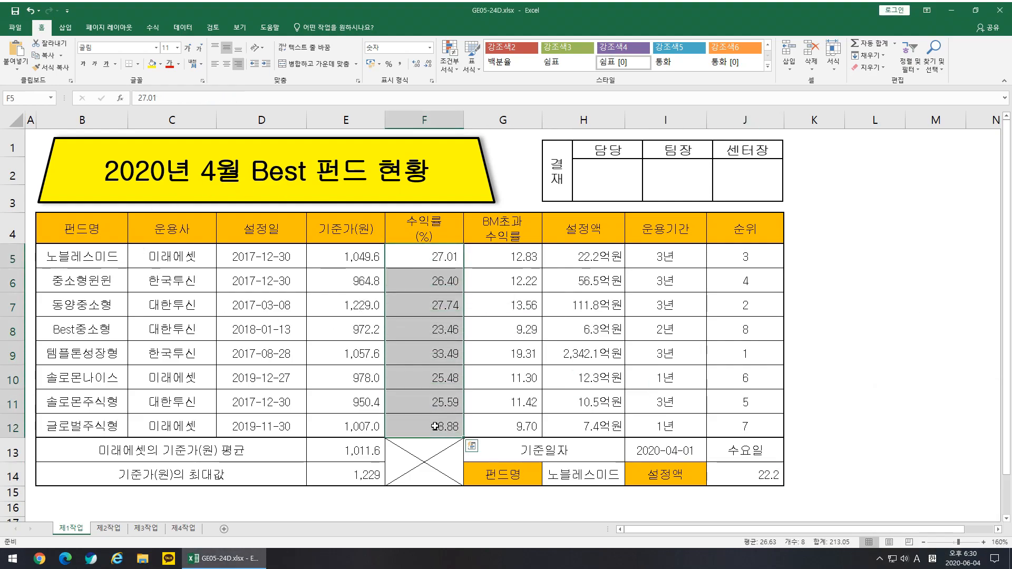
click(456, 66)
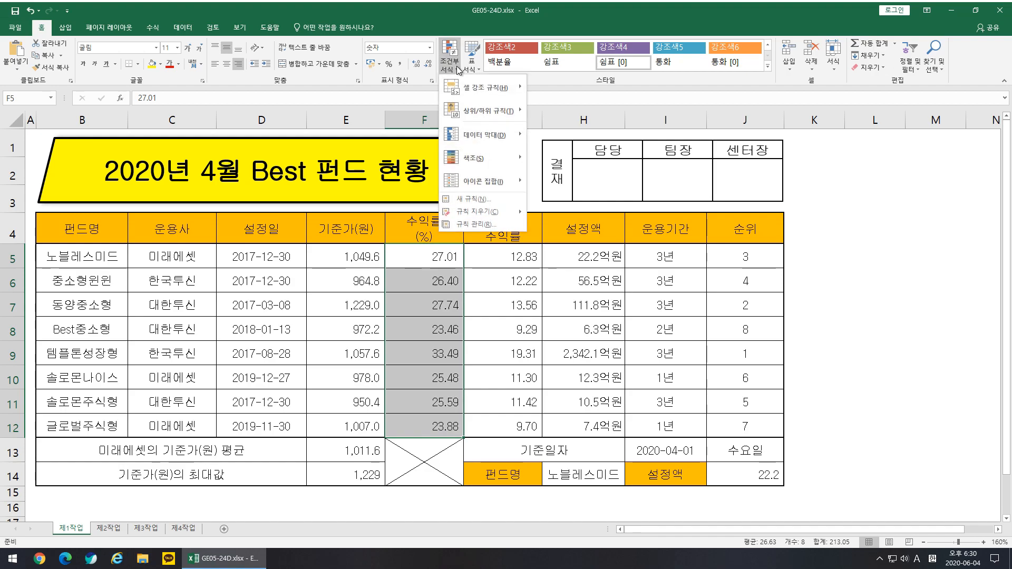
mouse_move(476, 140)
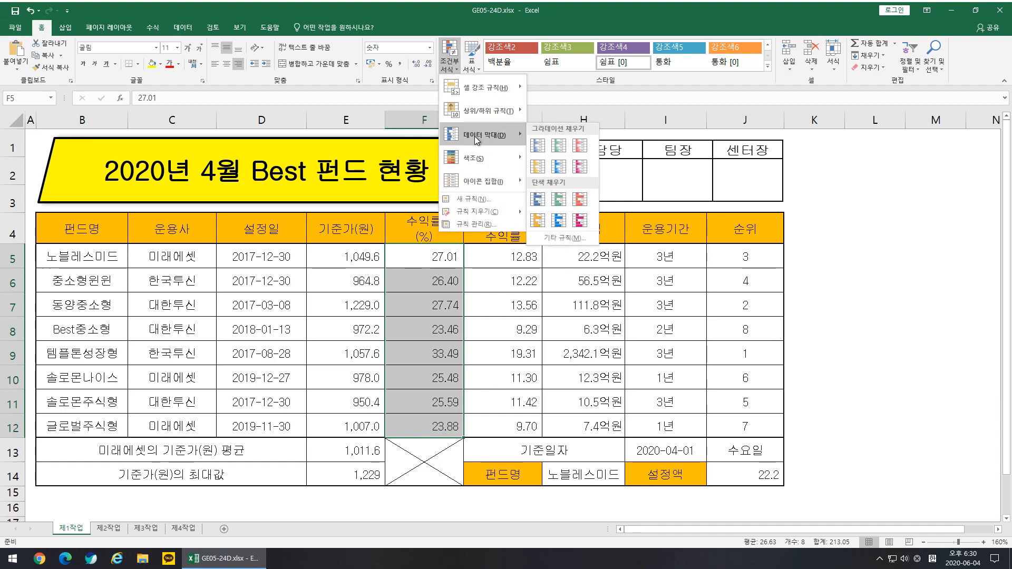
click(561, 201)
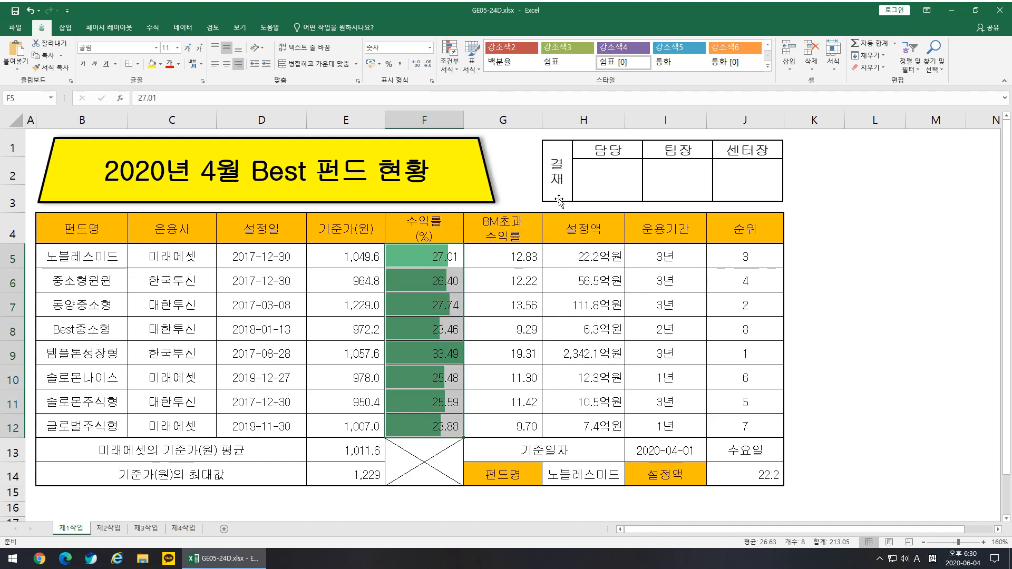
- Create a new 데이터 막대 formatting rule for F5:F12 with the minimum type 최소값 and maximum type 최대값
click(449, 54)
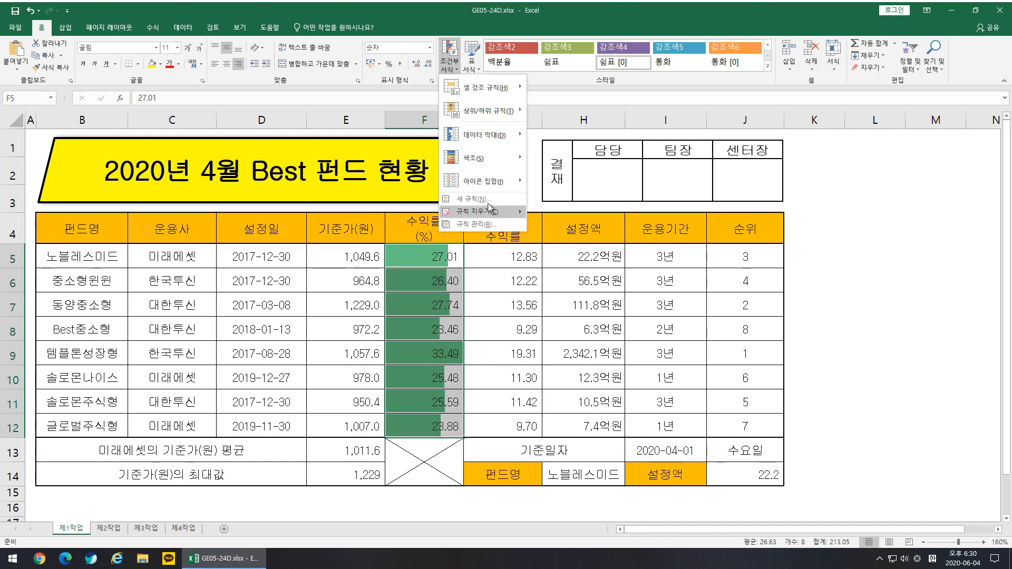
click(472, 199)
drag(441, 144, 702, 95)
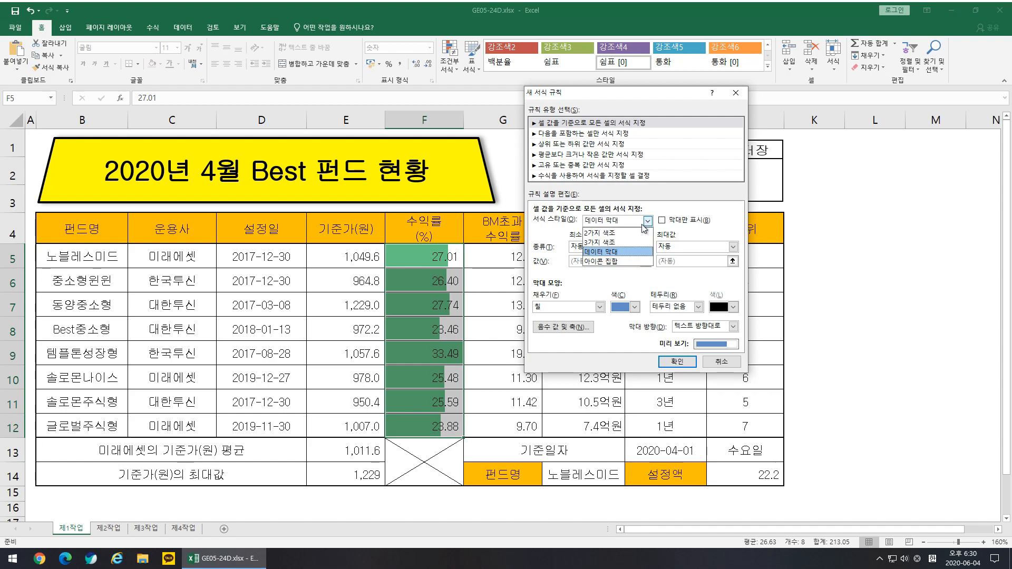
click(614, 251)
click(645, 247)
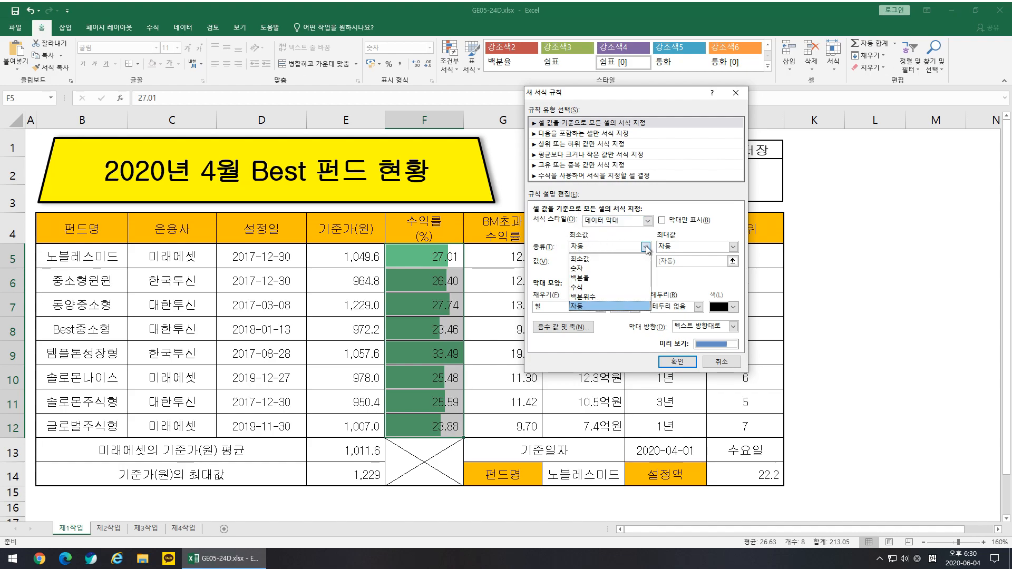
click(590, 261)
click(709, 248)
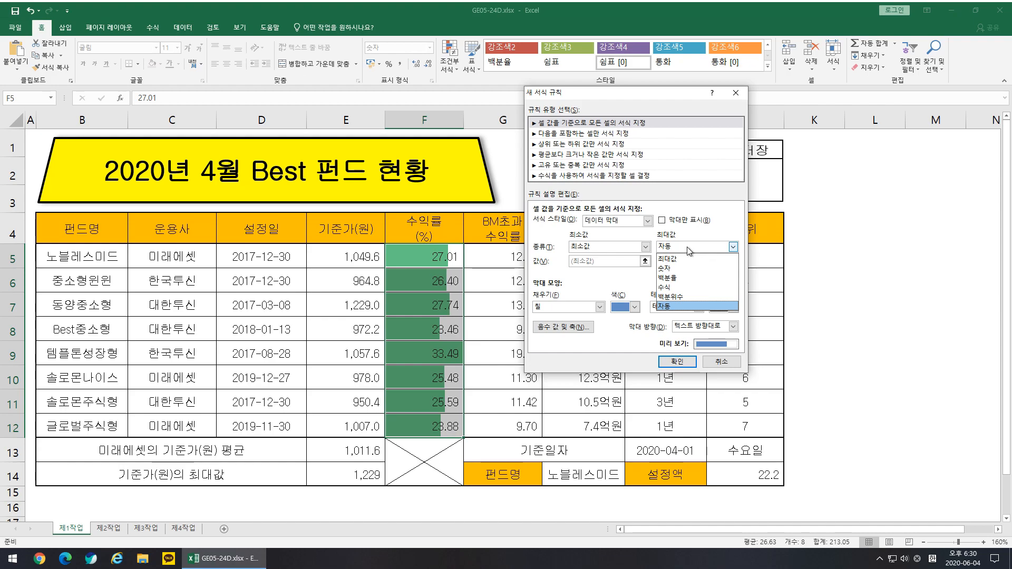
click(687, 264)
- Set the bar colour to standard green, apply the rule to F5:F12 and check it against the task list image
click(635, 307)
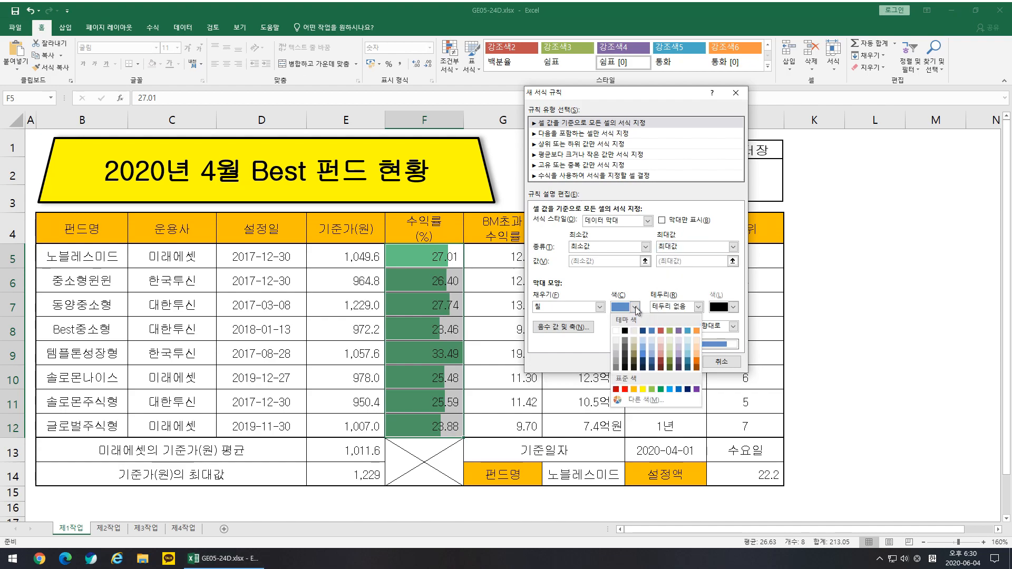
click(660, 390)
click(678, 362)
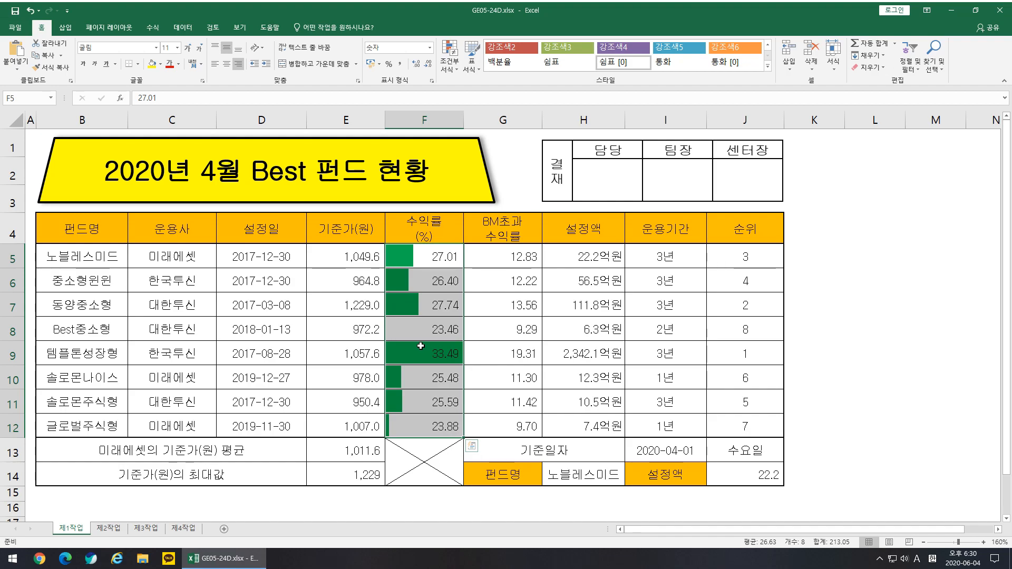
click(446, 359)
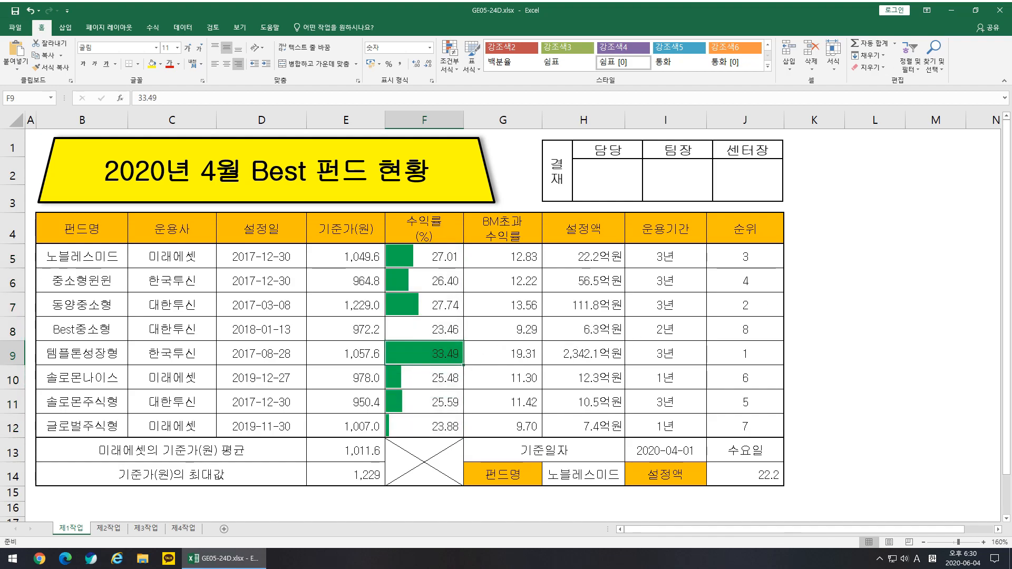
drag(1011, 196, 497, 88)
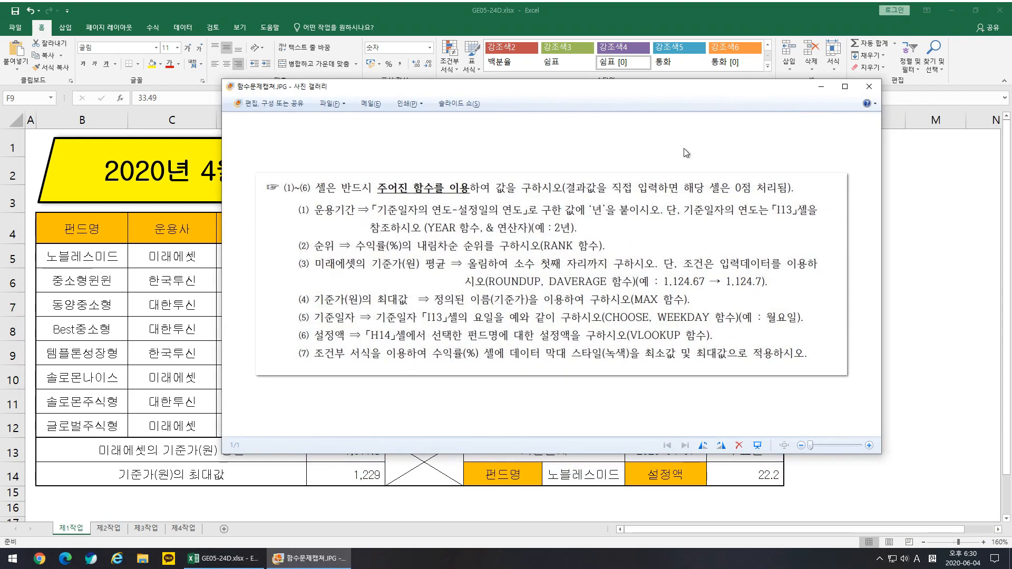